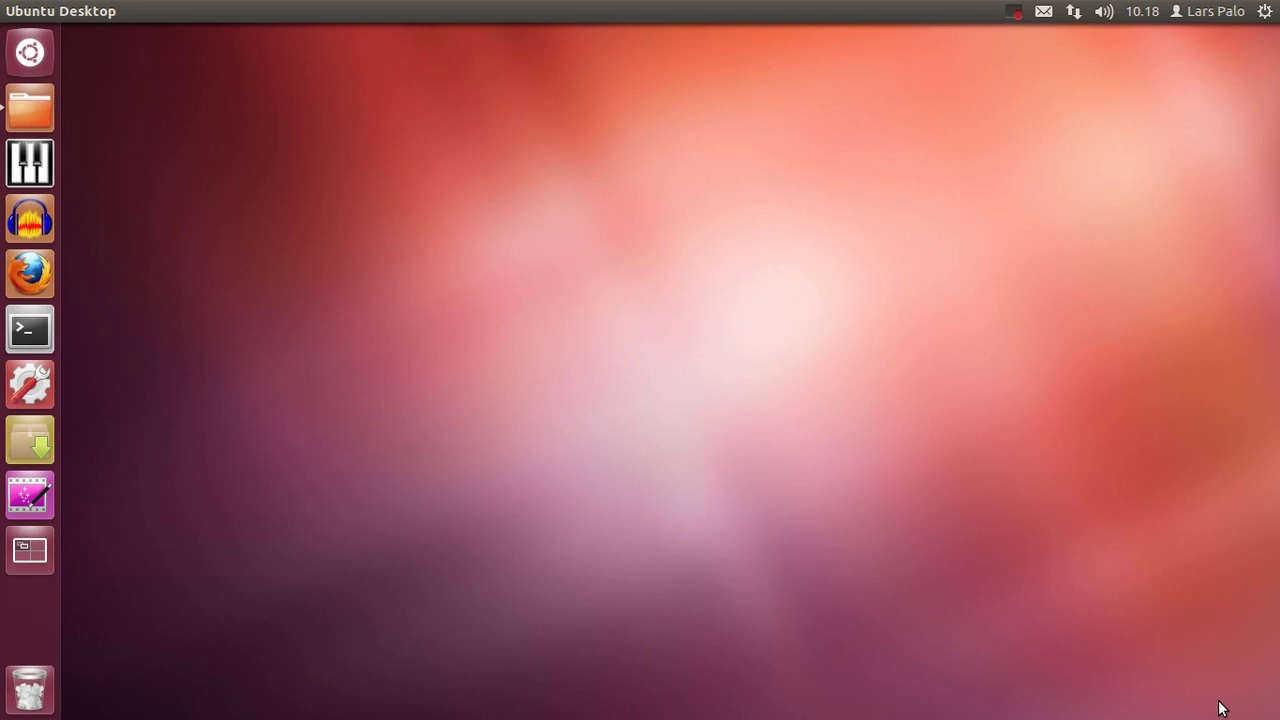
# Launch GrandOrgue and load burea_church.organ from the recent files list
pyautogui.click(27, 172)
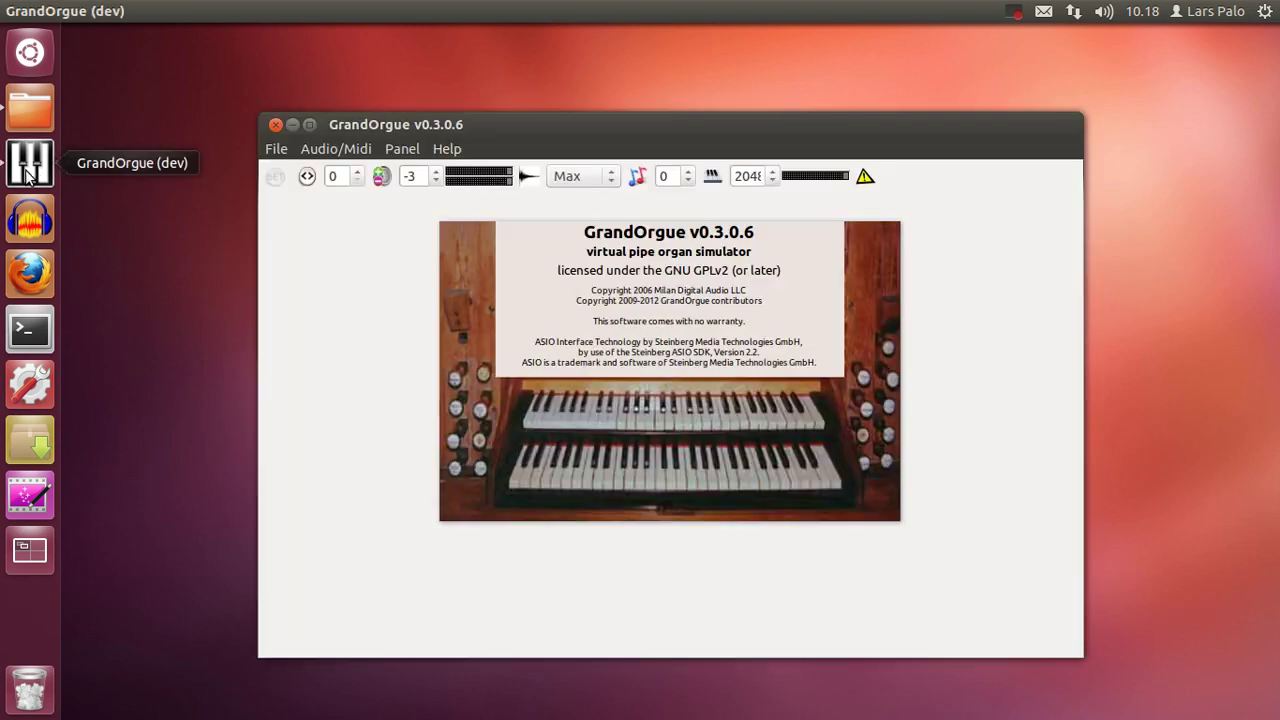
pyautogui.click(276, 151)
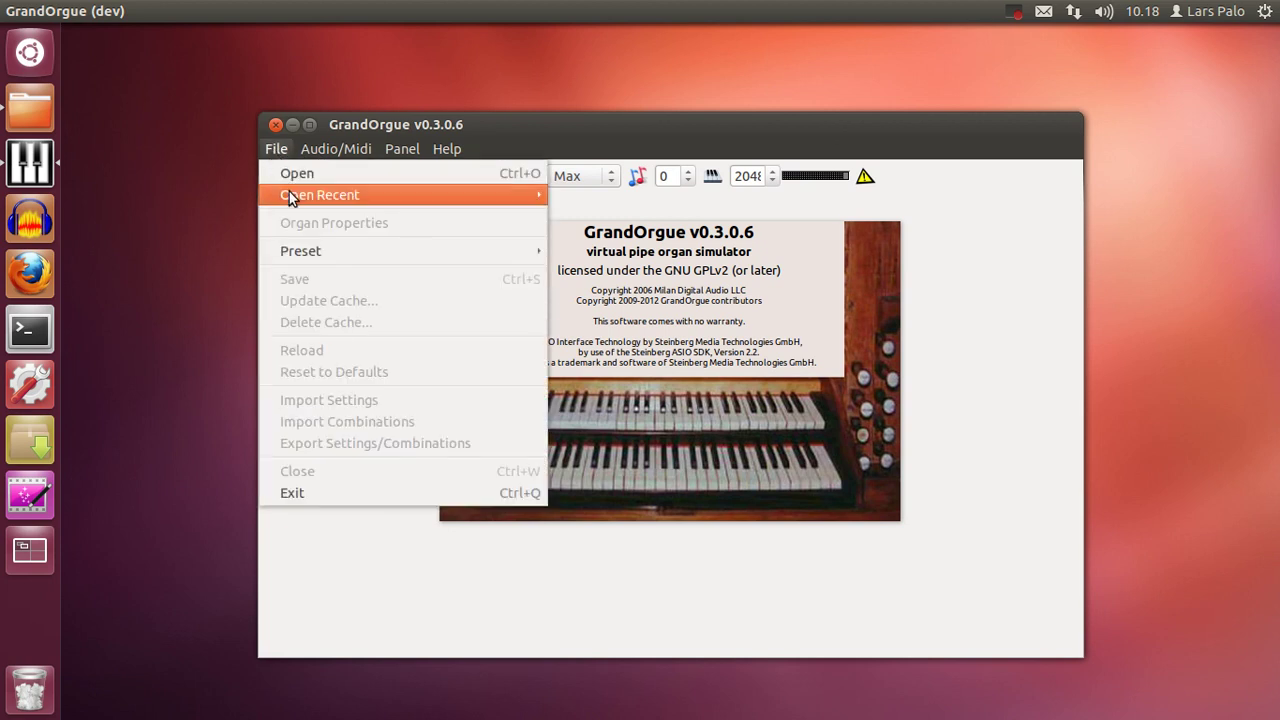
pyautogui.moveTo(289, 192)
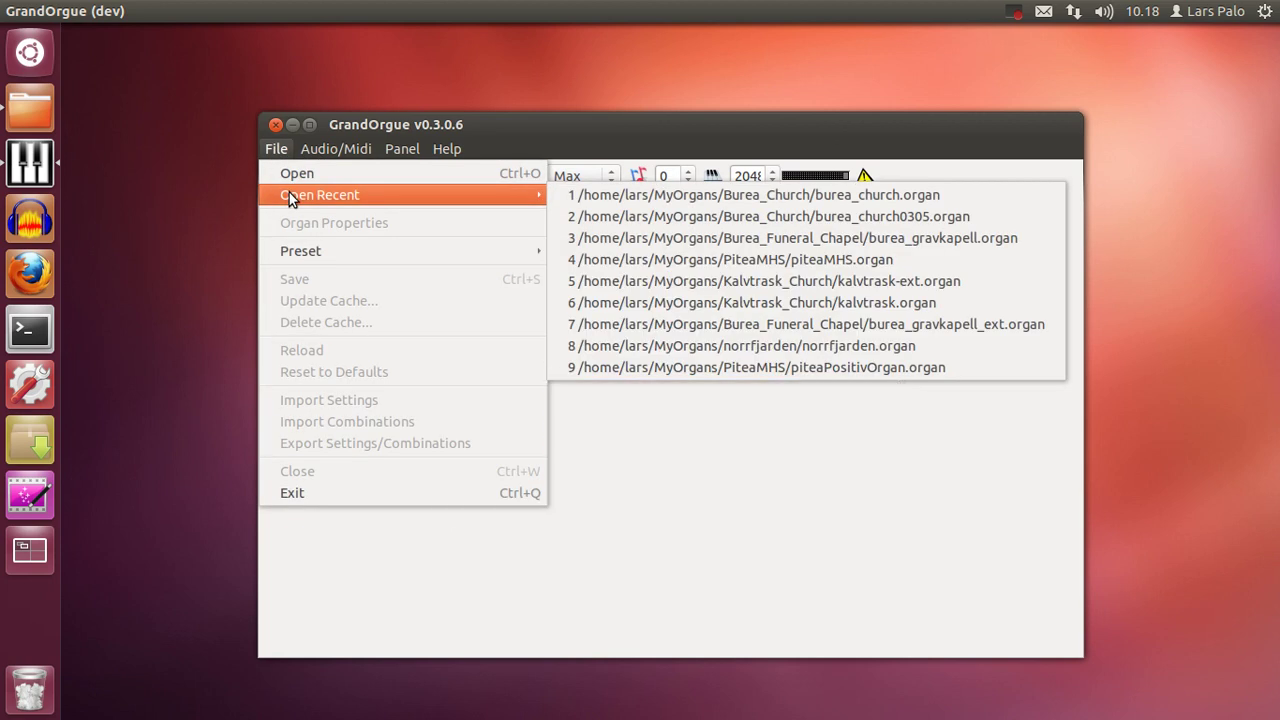
pyautogui.click(738, 195)
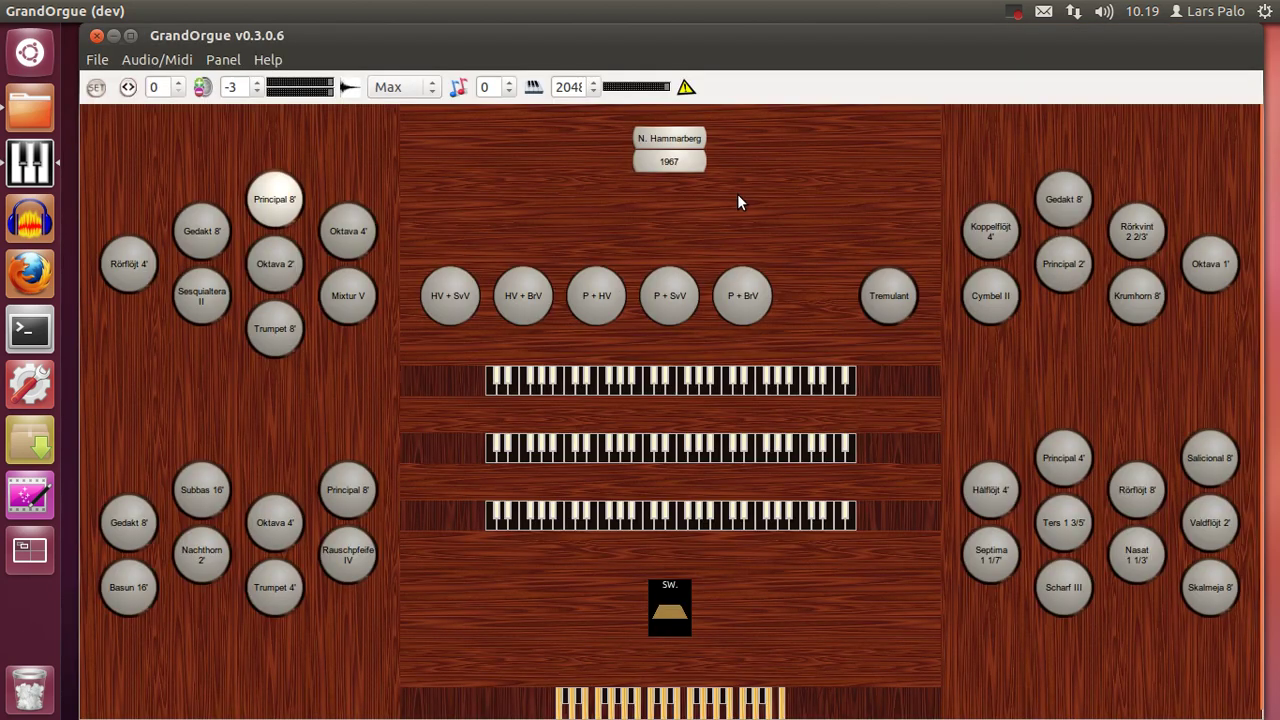
# Switch off Principal 8' and view the Panel menu's list of extra panels
pyautogui.click(291, 204)
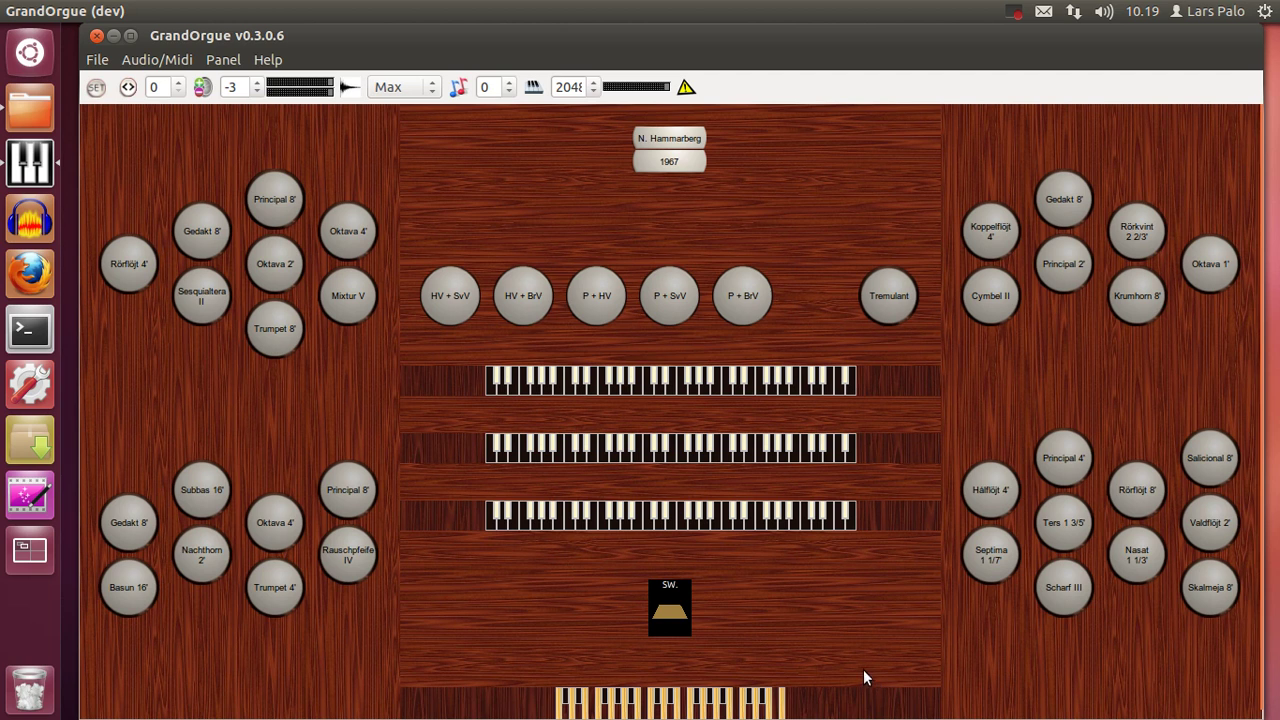
pyautogui.click(224, 61)
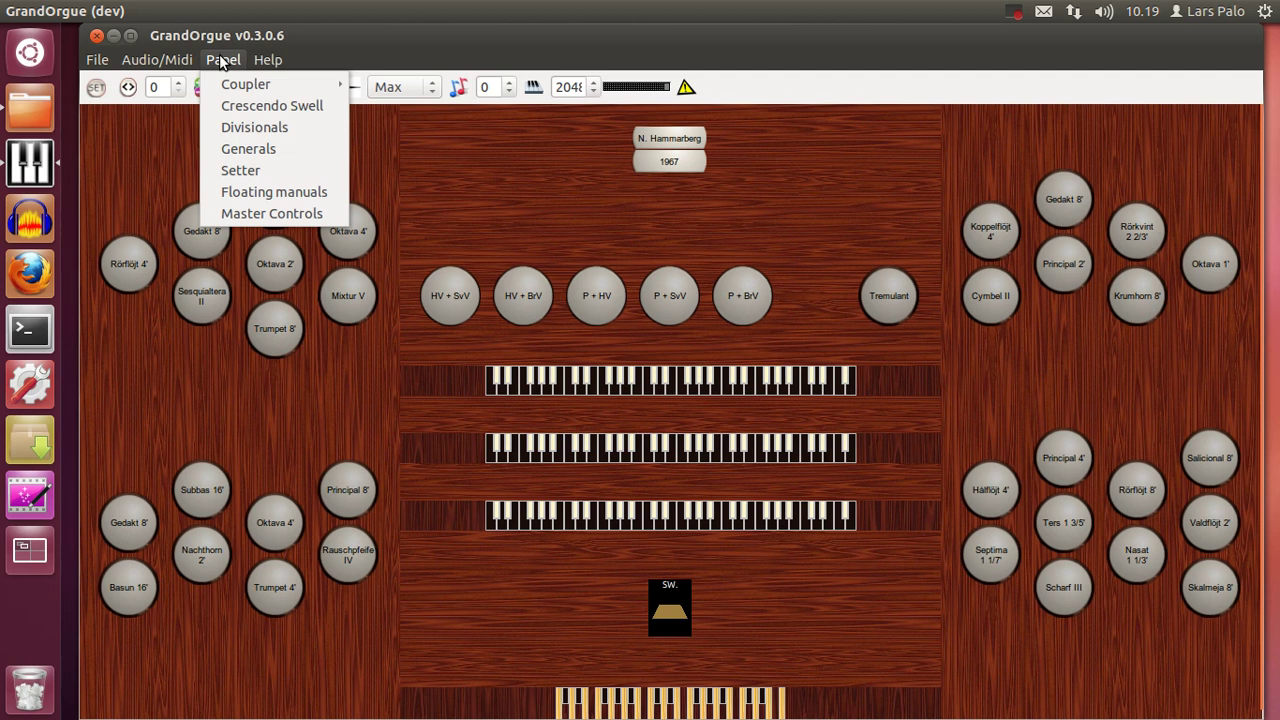
# Draw the three Gedakt 8' stops plus Subbas 16', Rörkvint 2 2/3', Koppelflöjt 4', Rörflöjt 8' and Skalmeja 8'
pyautogui.click(394, 30)
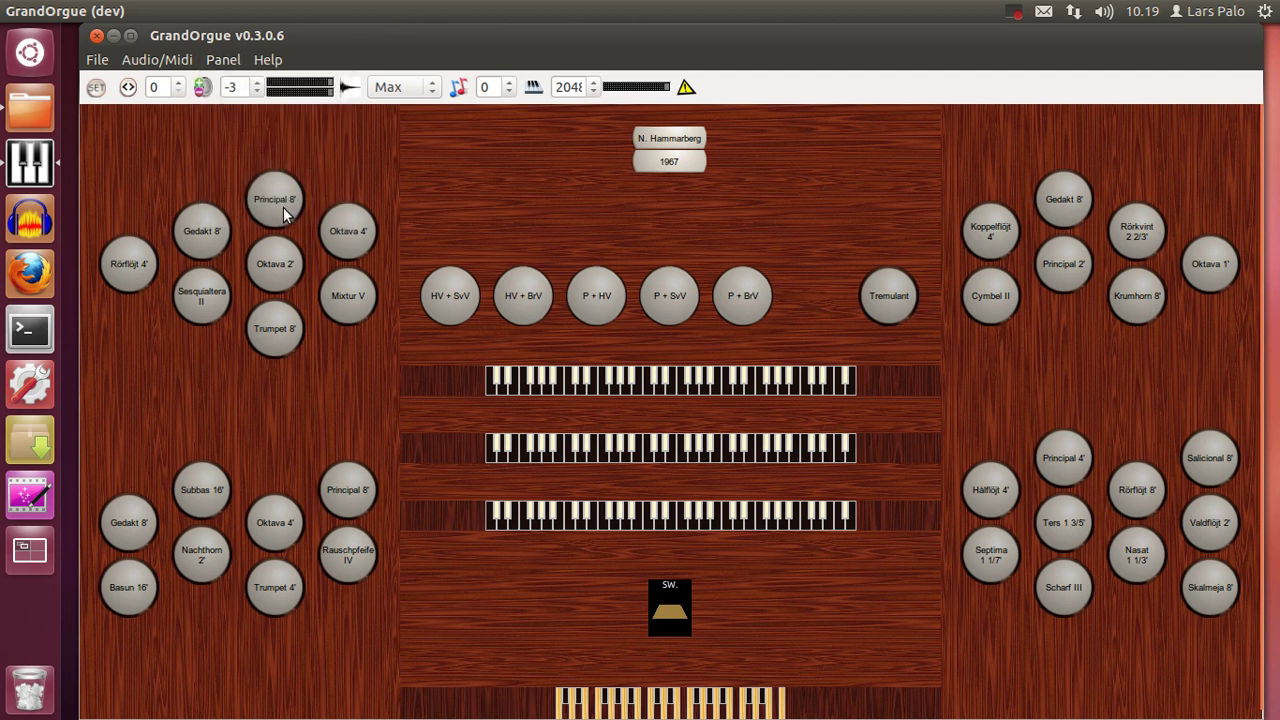
pyautogui.click(206, 240)
pyautogui.click(211, 510)
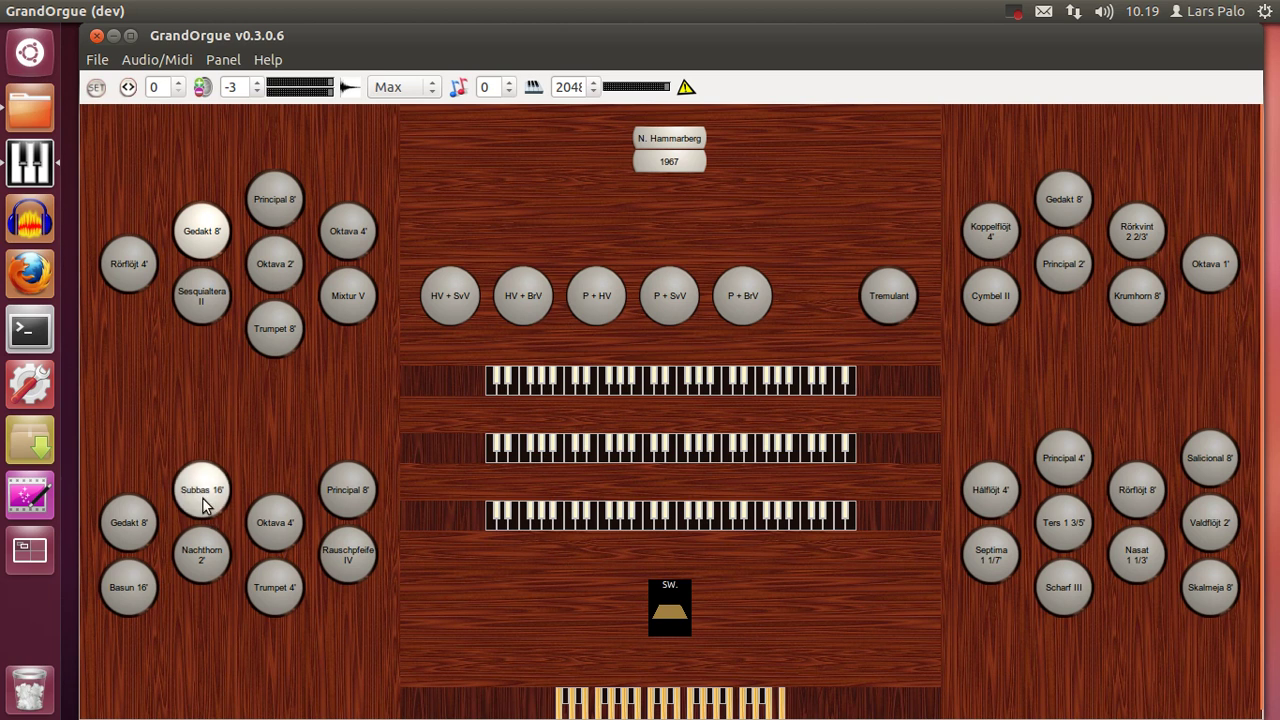
pyautogui.click(138, 528)
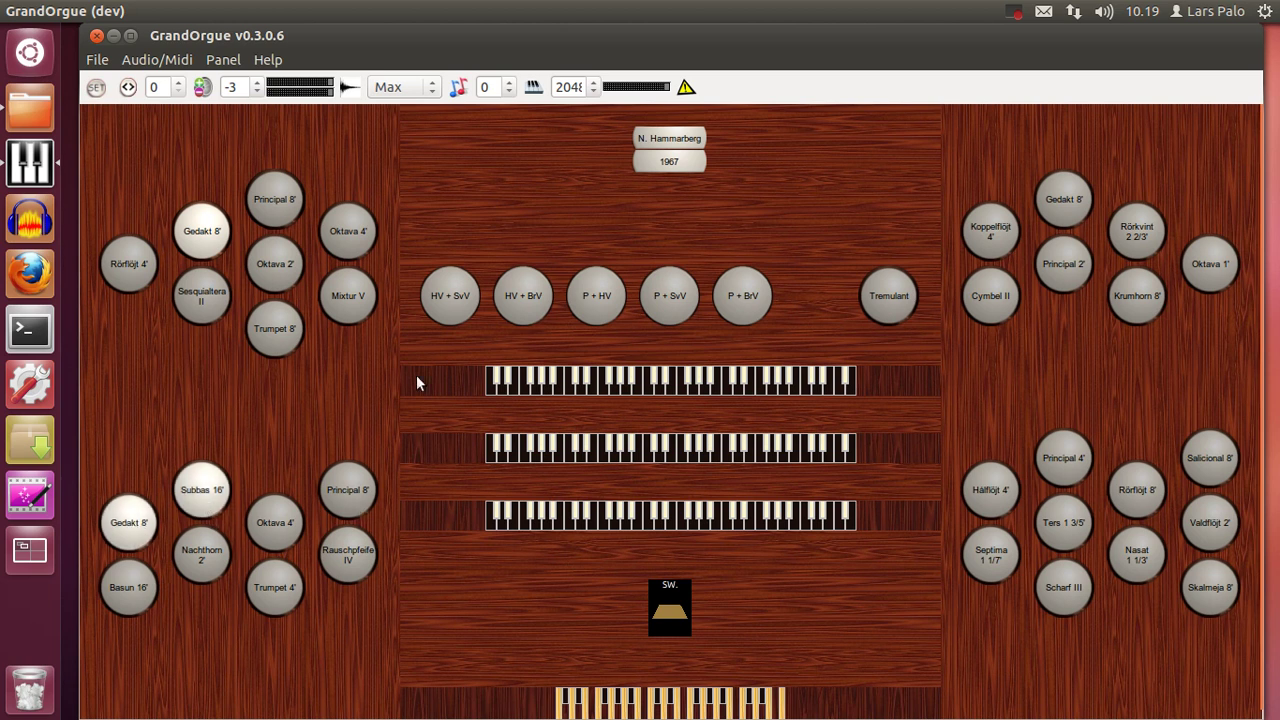
pyautogui.click(1076, 205)
pyautogui.click(1161, 238)
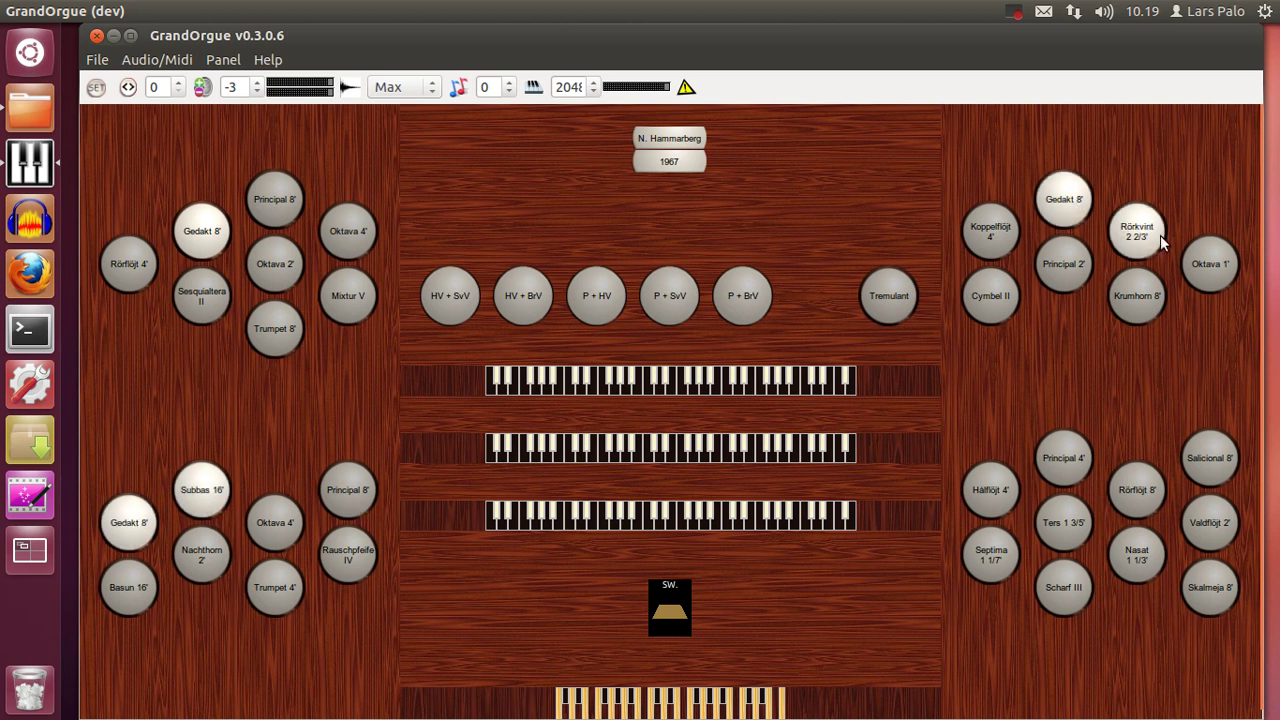
pyautogui.click(1000, 248)
pyautogui.click(1143, 505)
pyautogui.click(1205, 601)
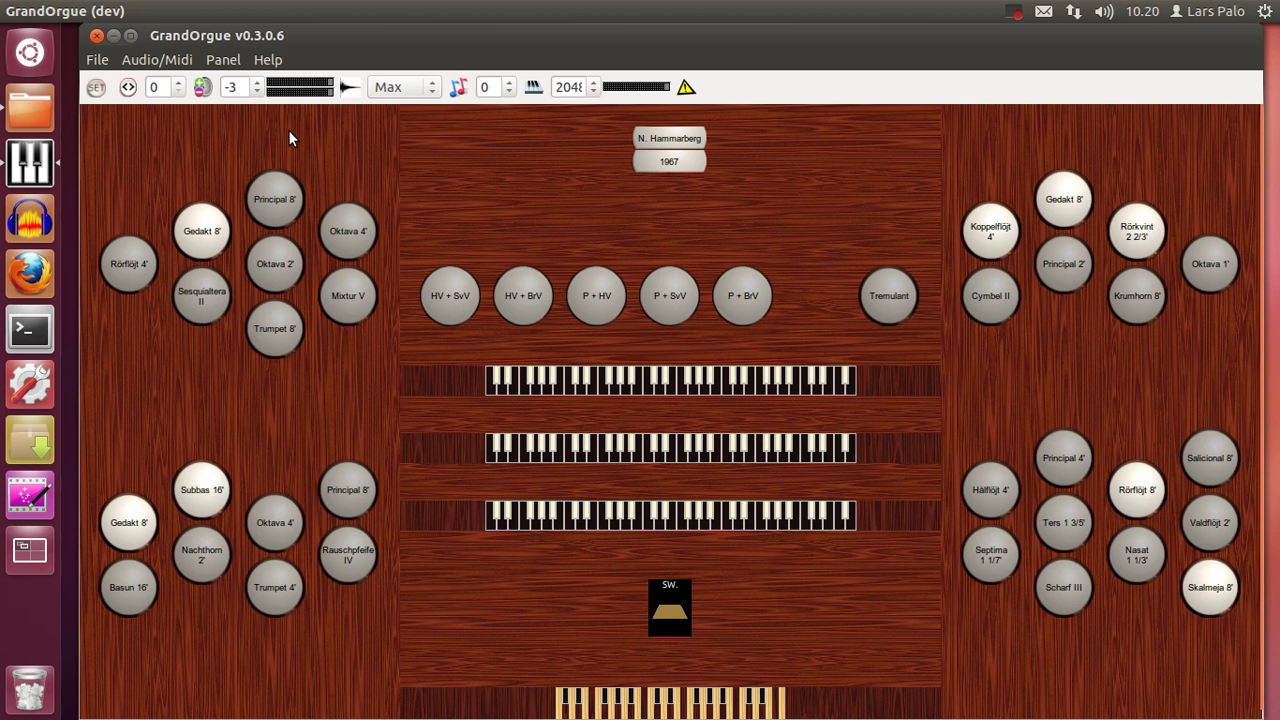
# Open the Coupler Svällverk panel from the Panel > Coupler submenu
pyautogui.click(224, 62)
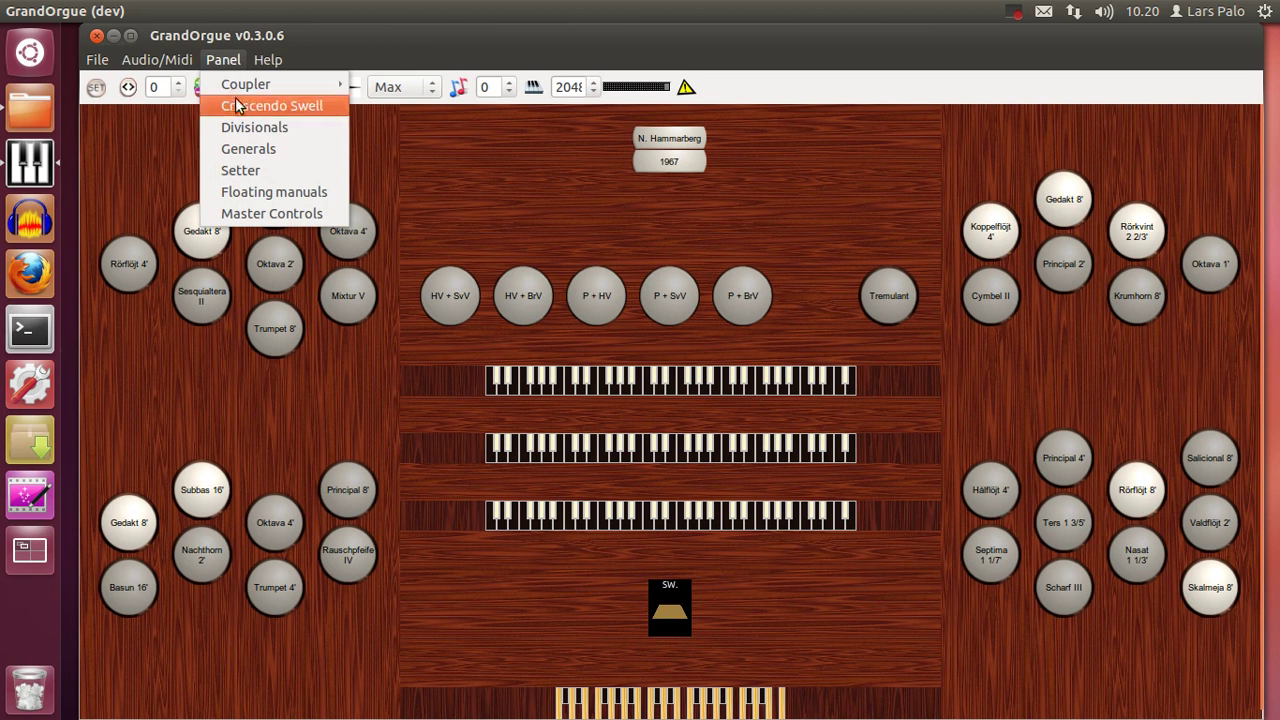
pyautogui.moveTo(257, 88)
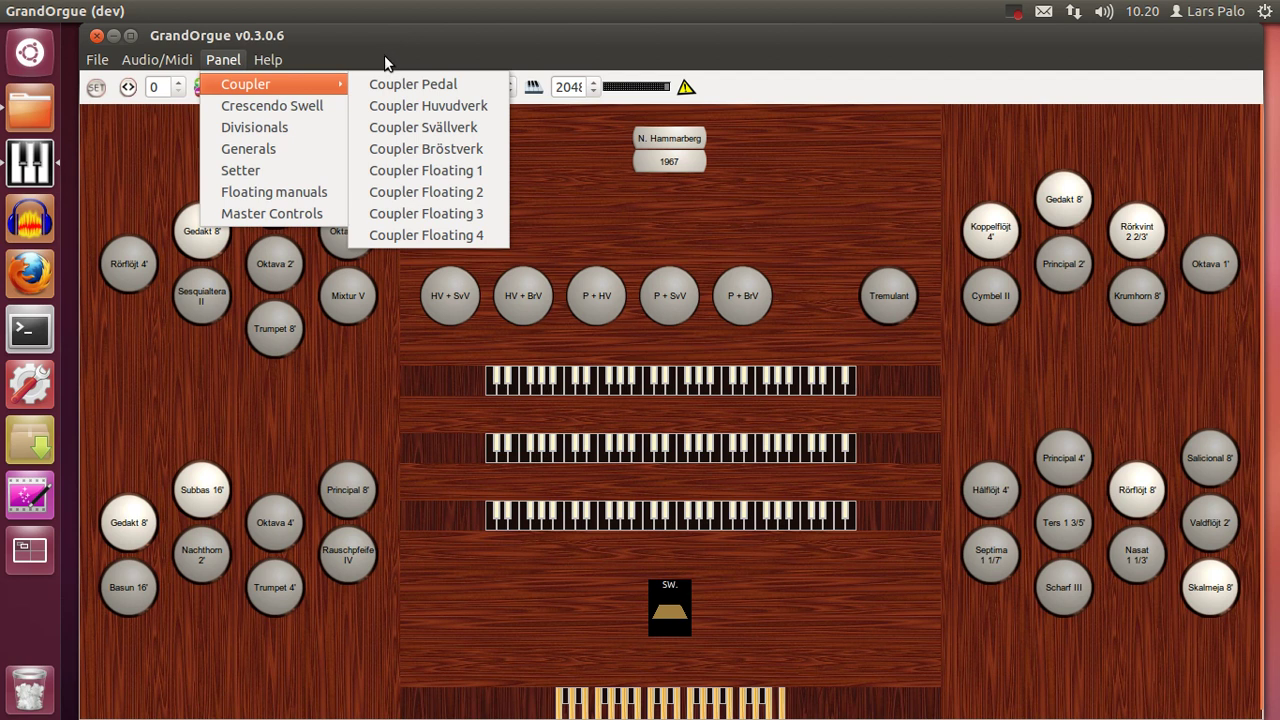
pyautogui.click(397, 137)
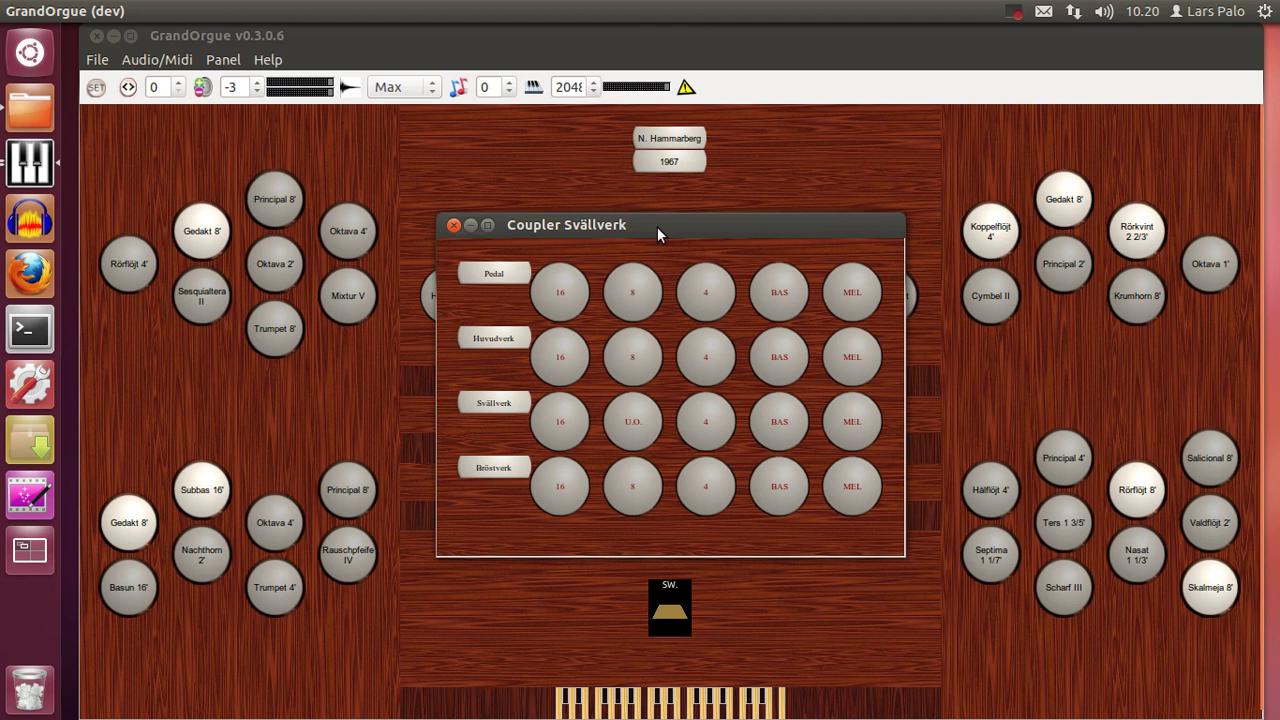
# Try the Svällverk 16, Svällverk 4 and Bröstverk MEL couplers on and off, then close the panel
pyautogui.moveTo(657, 227); pyautogui.dragTo(1042, 327)
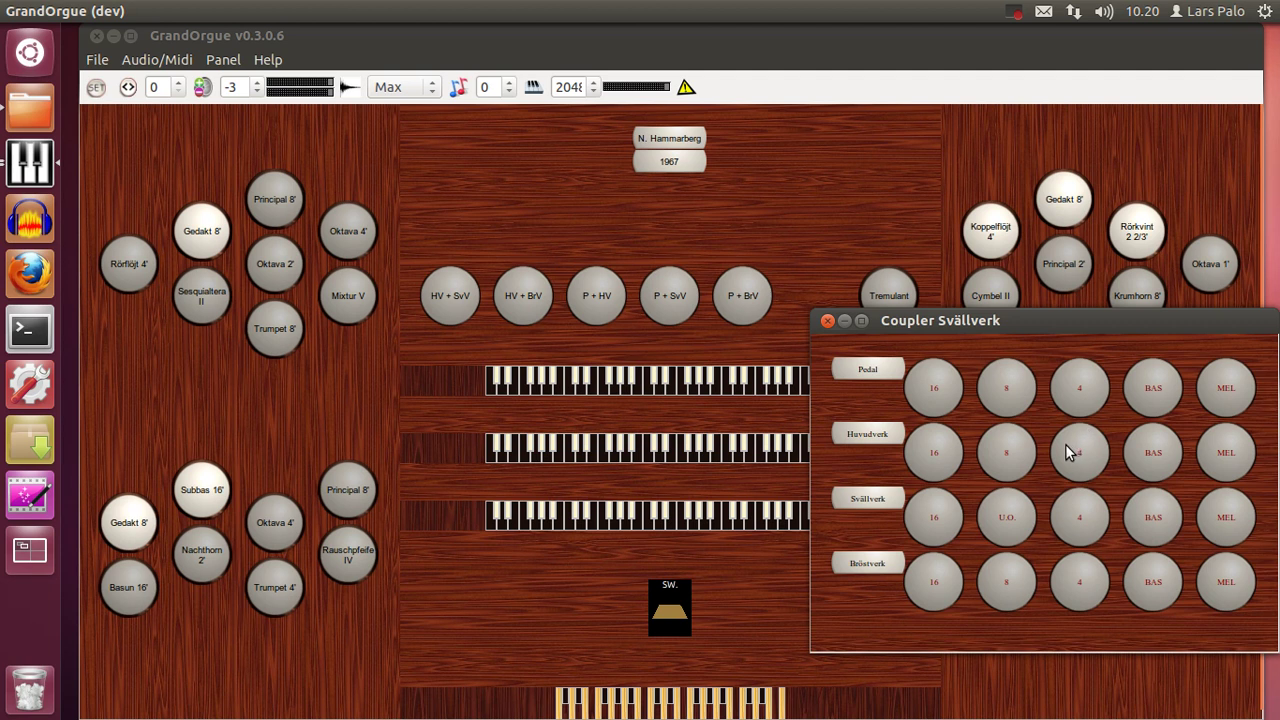
pyautogui.click(936, 518)
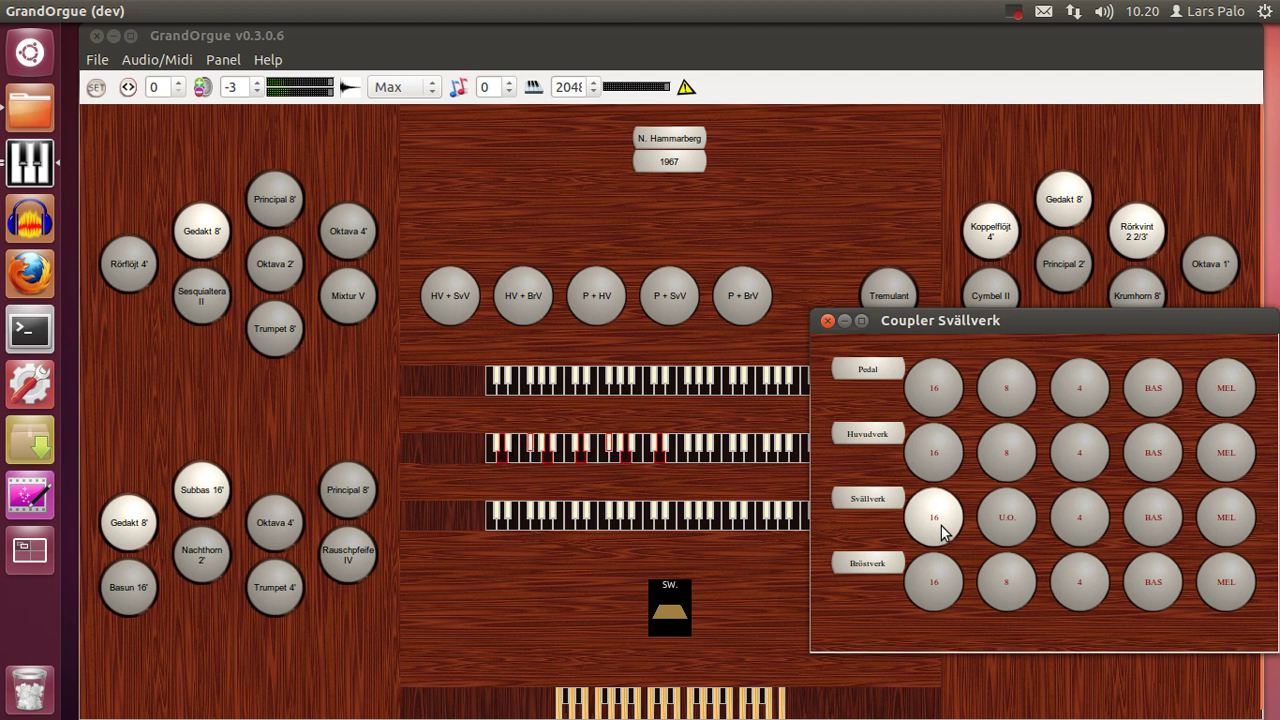
pyautogui.click(936, 520)
pyautogui.click(1088, 518)
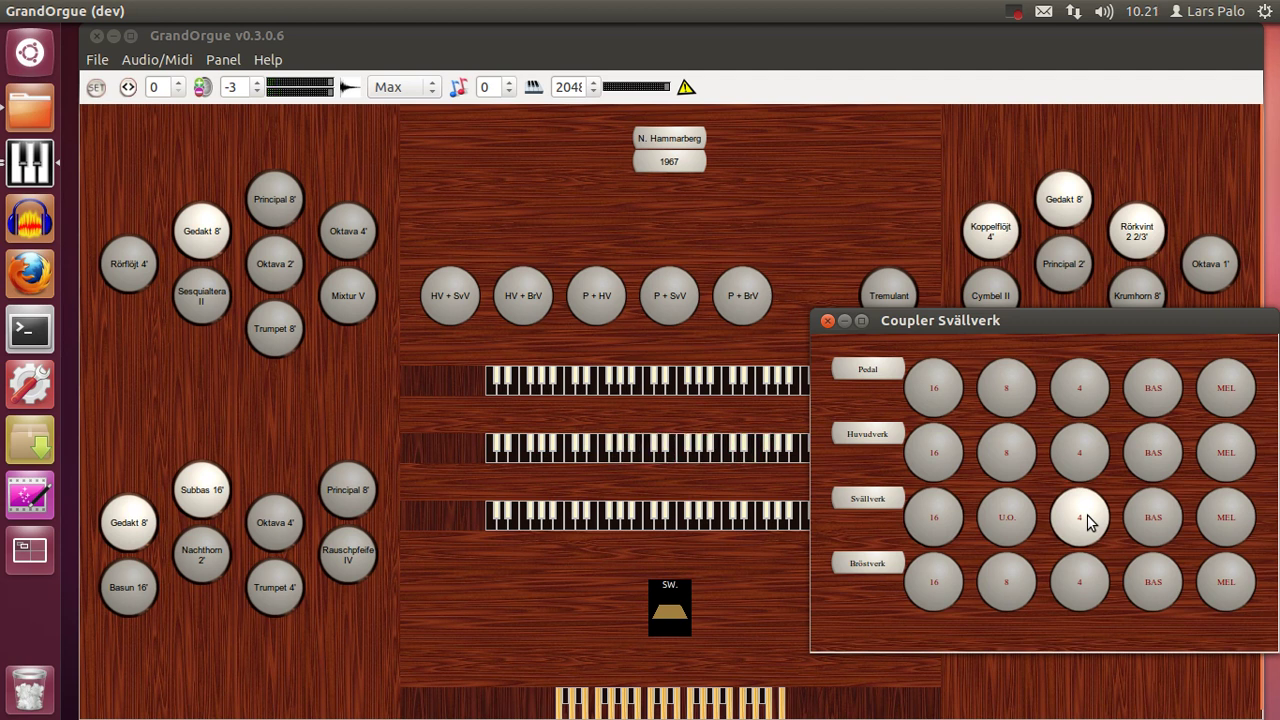
pyautogui.click(1067, 510)
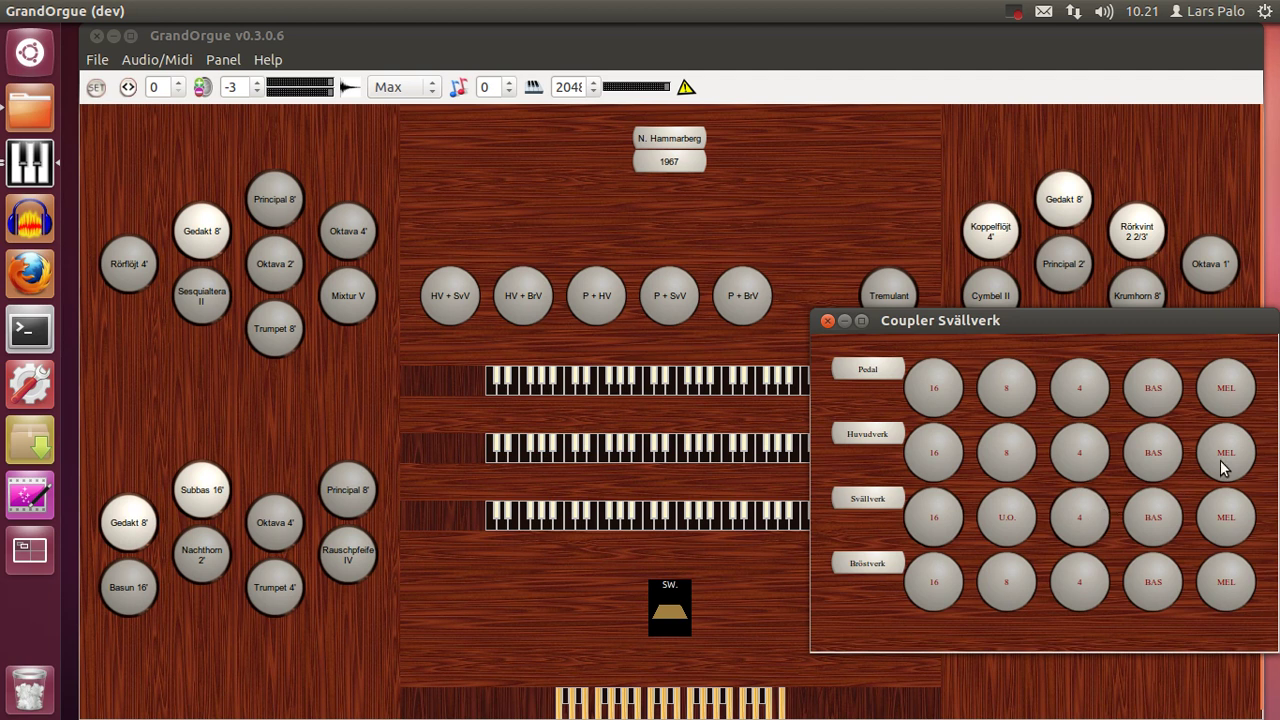
pyautogui.click(1227, 598)
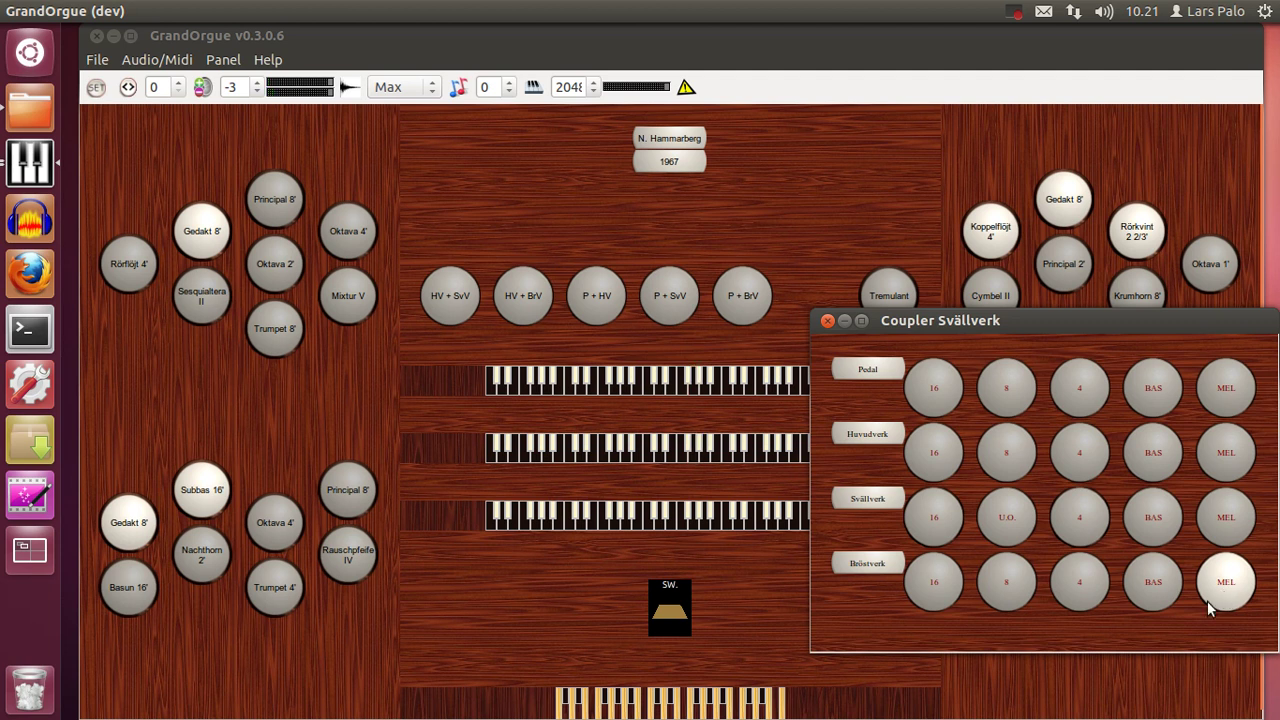
pyautogui.click(1221, 595)
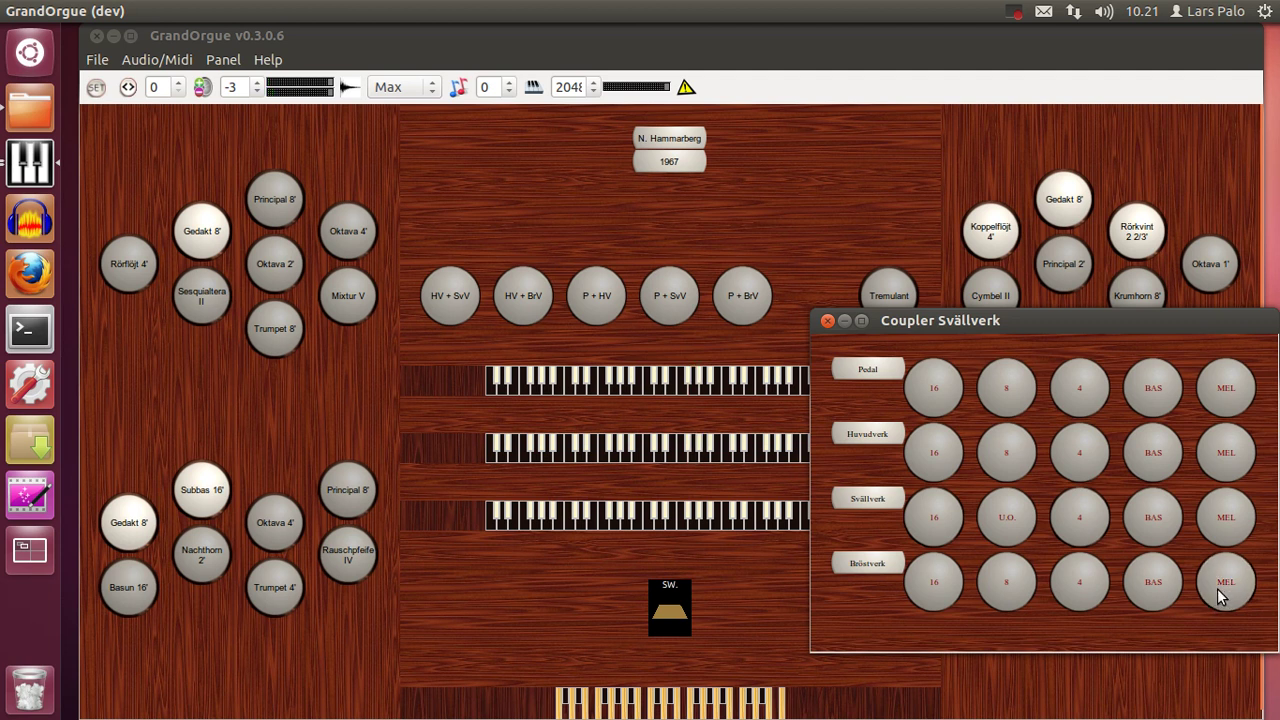
pyautogui.click(828, 322)
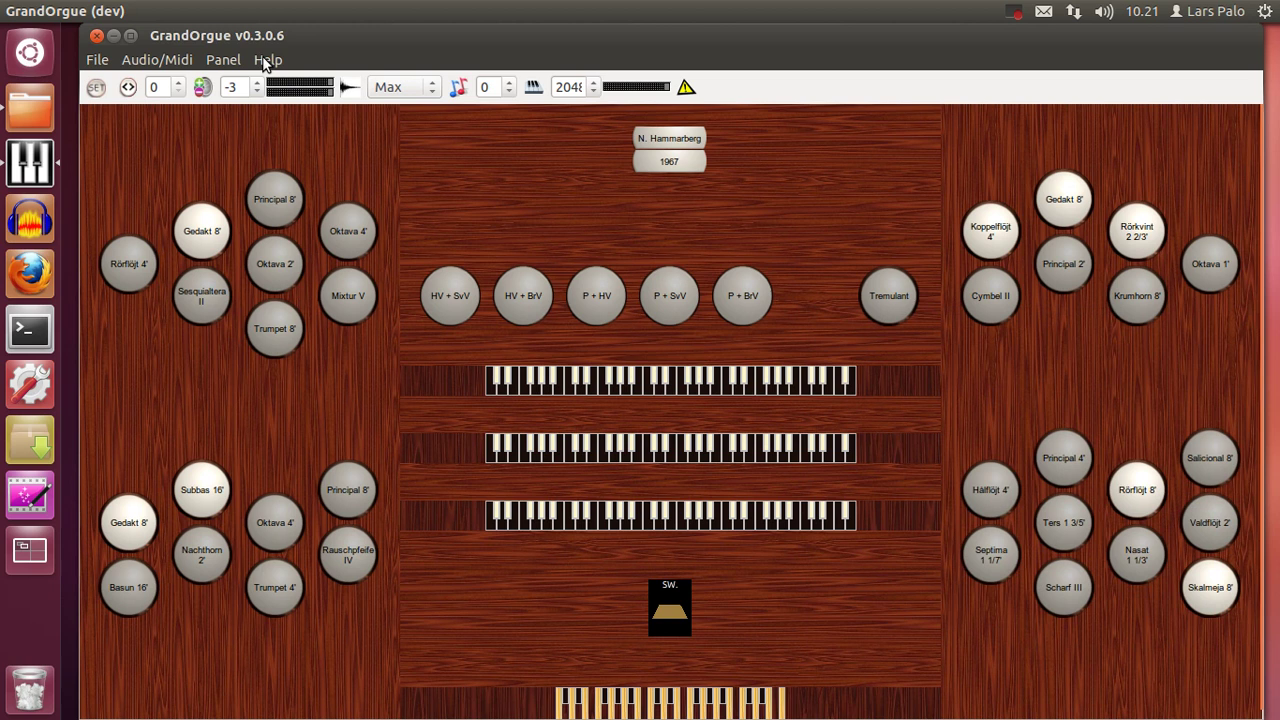
# Open the Crescendo Swell panel from the Panel menu
pyautogui.click(224, 62)
pyautogui.moveTo(240, 88)
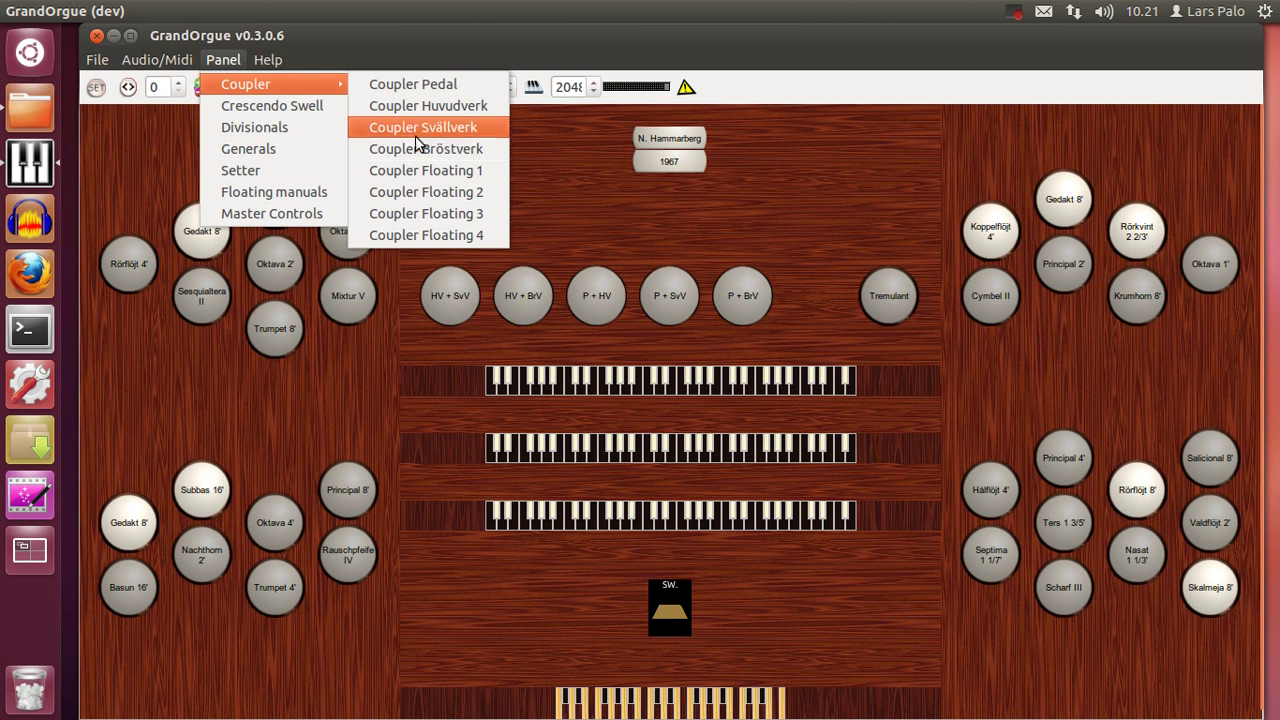
pyautogui.click(274, 108)
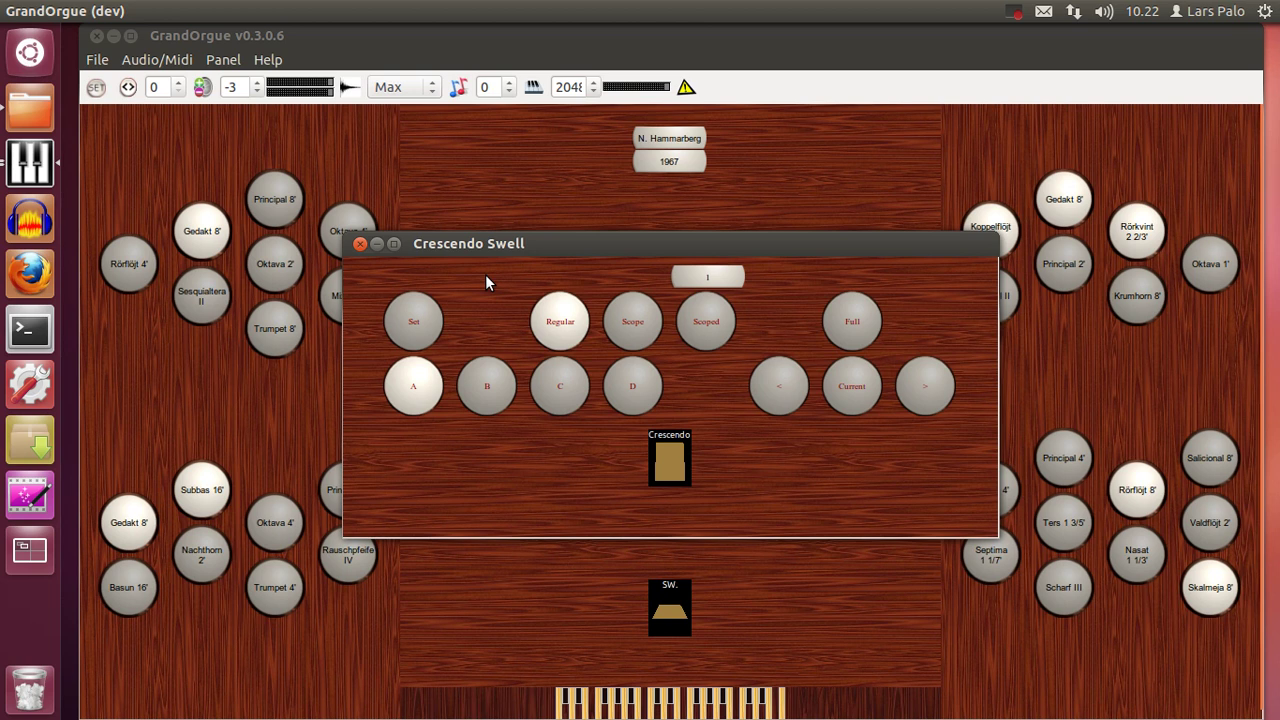
# Step the crescendo through sets D, C, B and back to A
pyautogui.click(640, 397)
pyautogui.click(571, 397)
pyautogui.click(505, 396)
pyautogui.click(401, 383)
# Map the Crescendo pedal to the expression pedal's MIDI Bx Controller, channel 1, data 7
pyautogui.rightClick(684, 468)
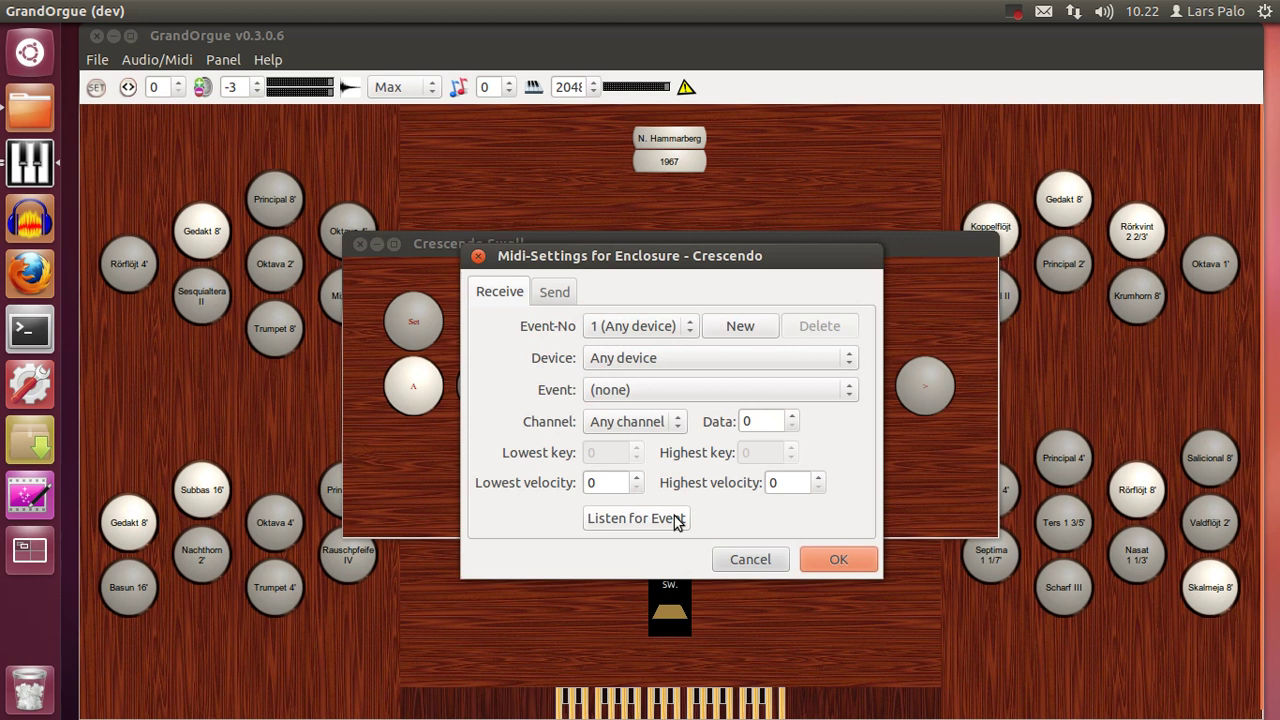
pyautogui.click(678, 520)
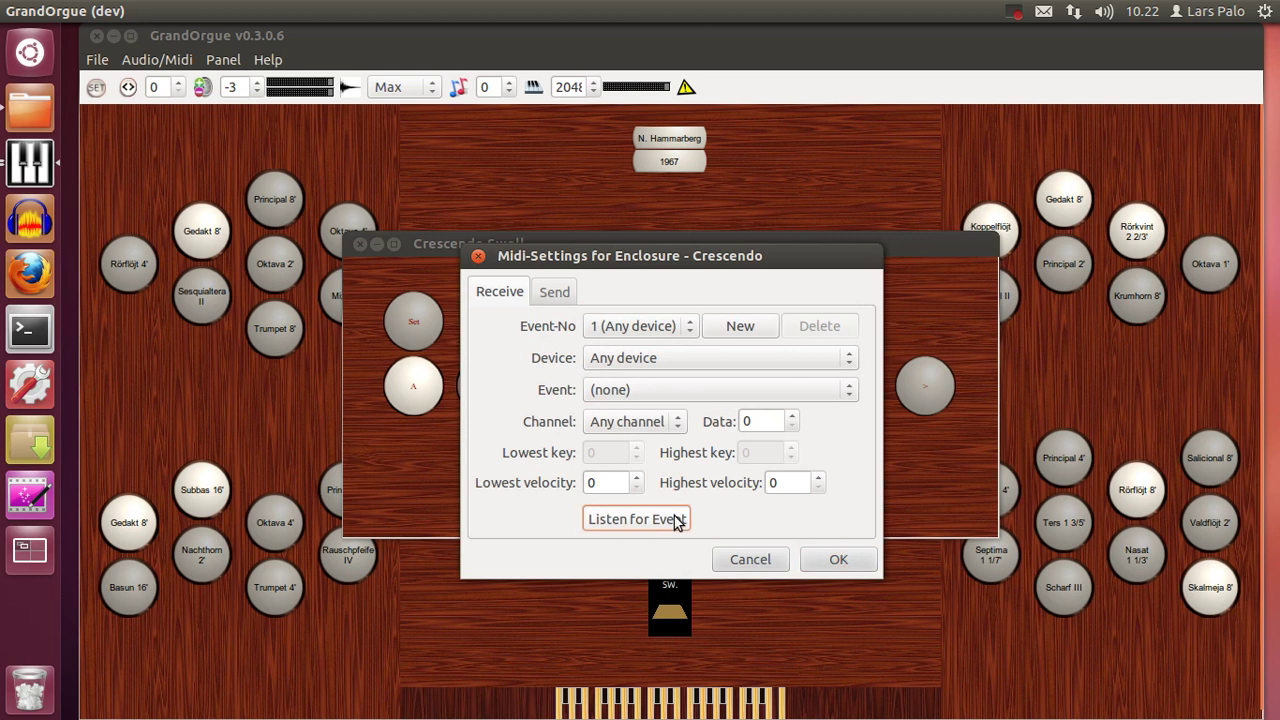
pyautogui.click(840, 562)
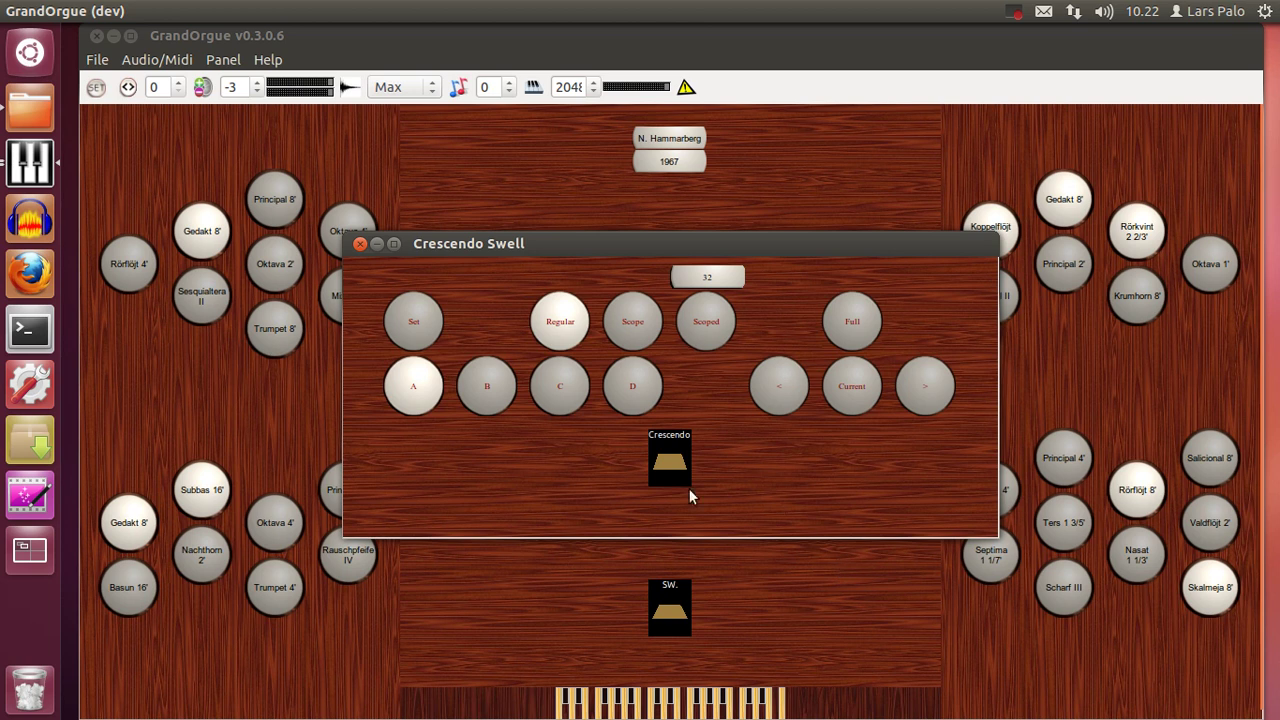
# Bring the crescendo down to stage 1 and switch on Set mode
pyautogui.click(661, 456)
pyautogui.click(675, 460)
pyautogui.click(677, 472)
pyautogui.moveTo(535, 243); pyautogui.dragTo(633, 236)
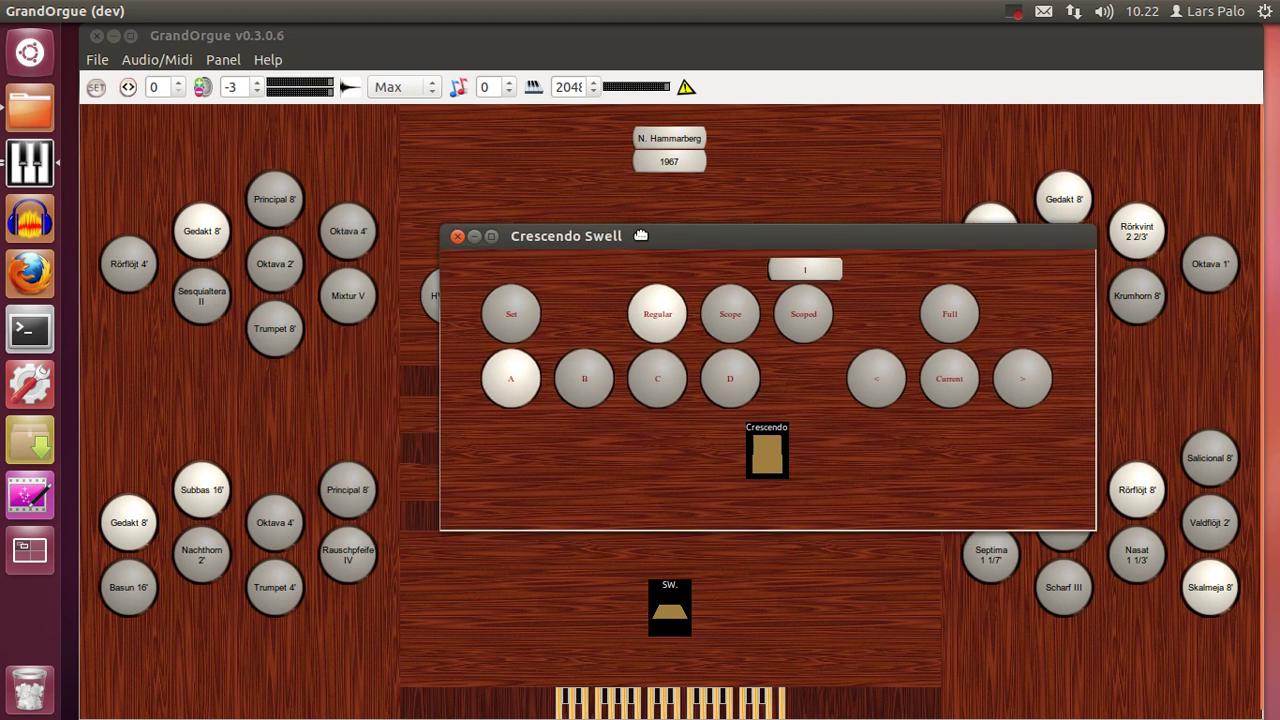
pyautogui.click(511, 320)
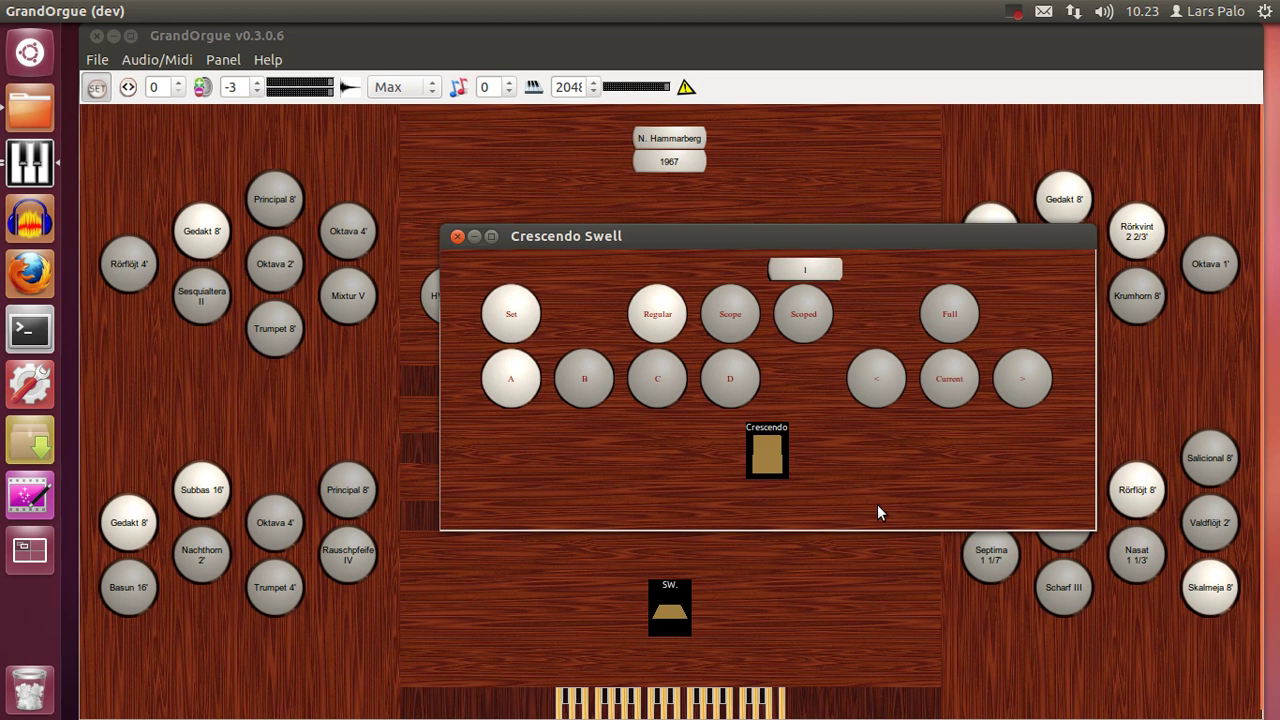
# Build early crescendo registrations with Principal 8', Principal 2' and Principal 4', dropping Rörflöjt 8'
pyautogui.click(277, 212)
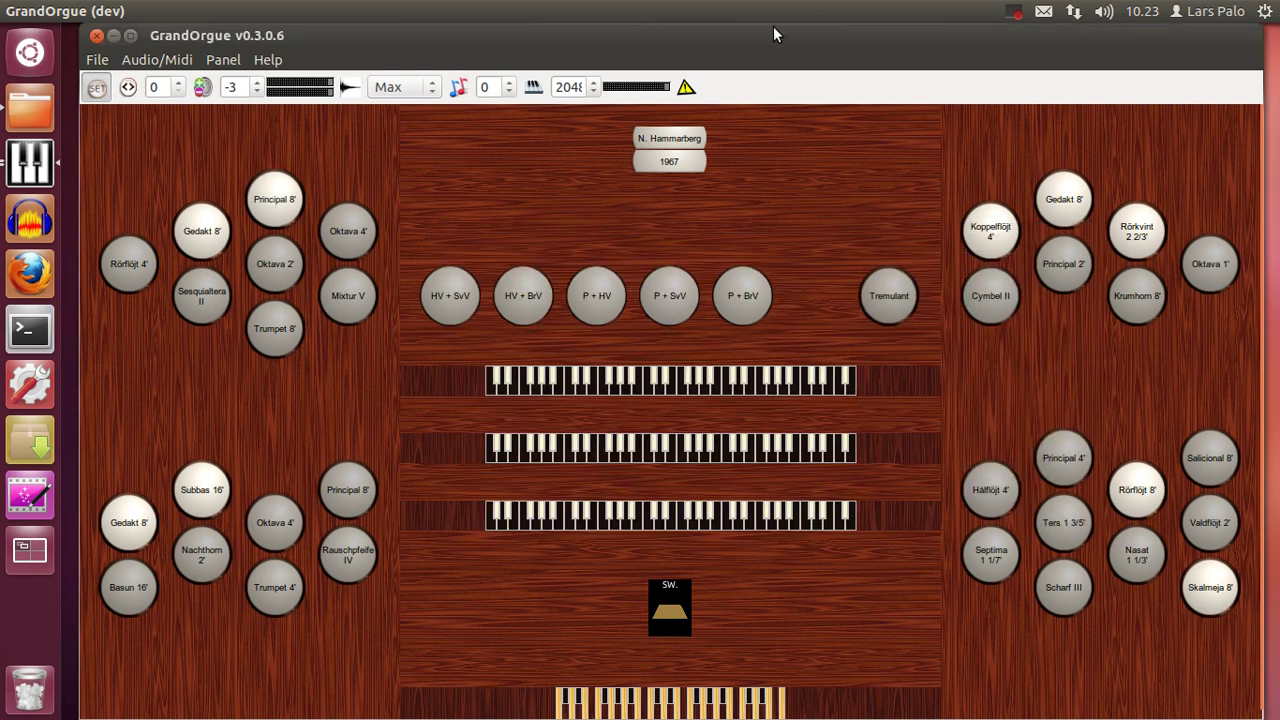
pyautogui.moveTo(800, 48); pyautogui.dragTo(578, 42)
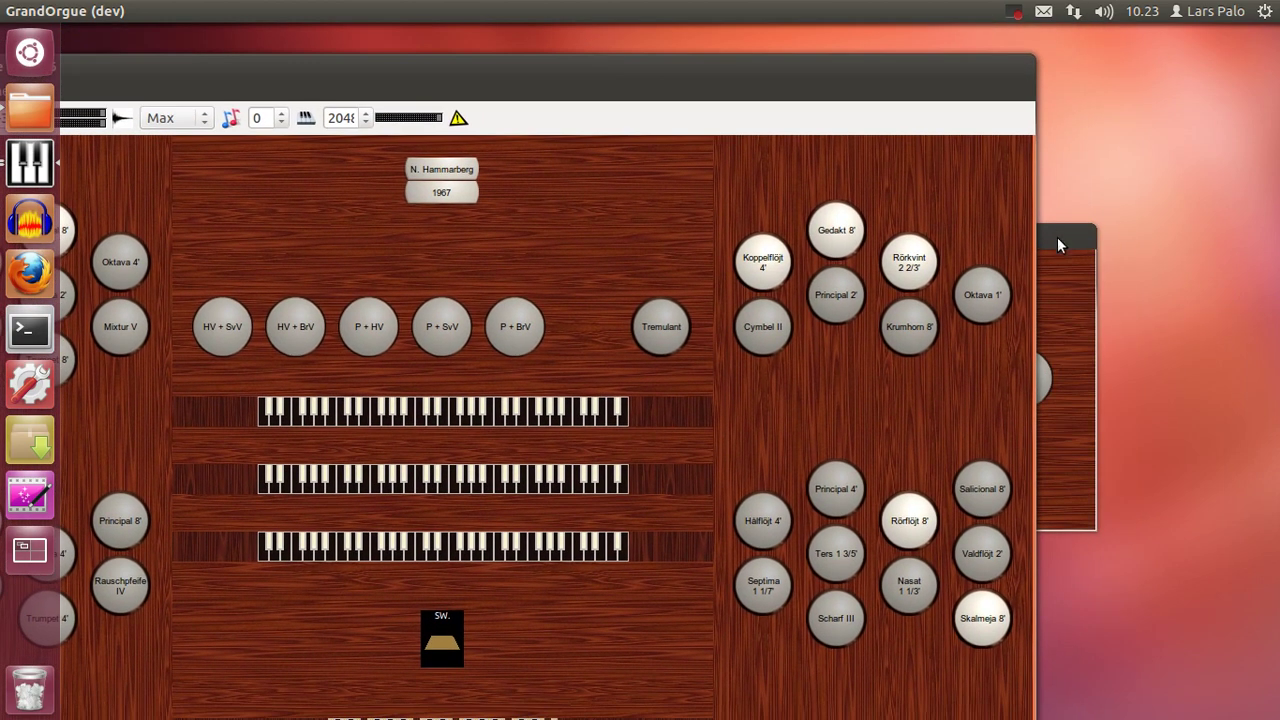
pyautogui.moveTo(1058, 243); pyautogui.dragTo(1244, 242)
pyautogui.moveTo(857, 75); pyautogui.dragTo(969, 49)
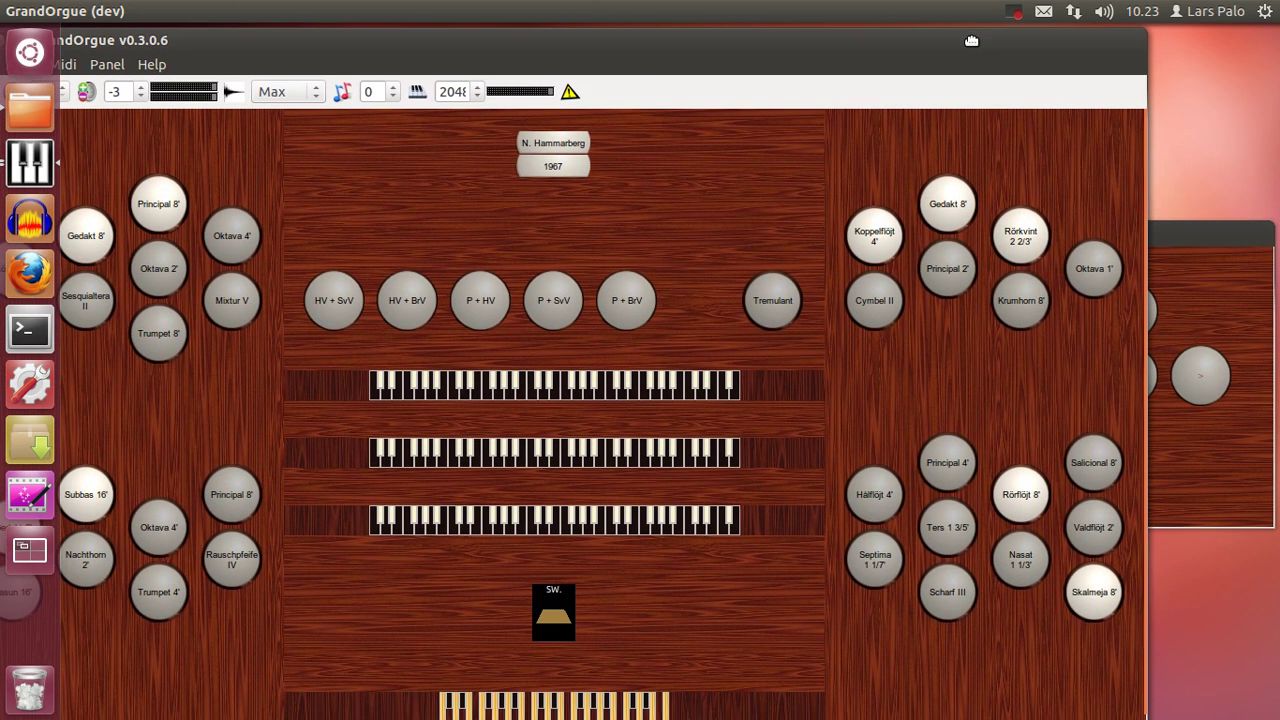
pyautogui.click(947, 268)
pyautogui.click(947, 462)
pyautogui.click(1021, 494)
pyautogui.click(1182, 236)
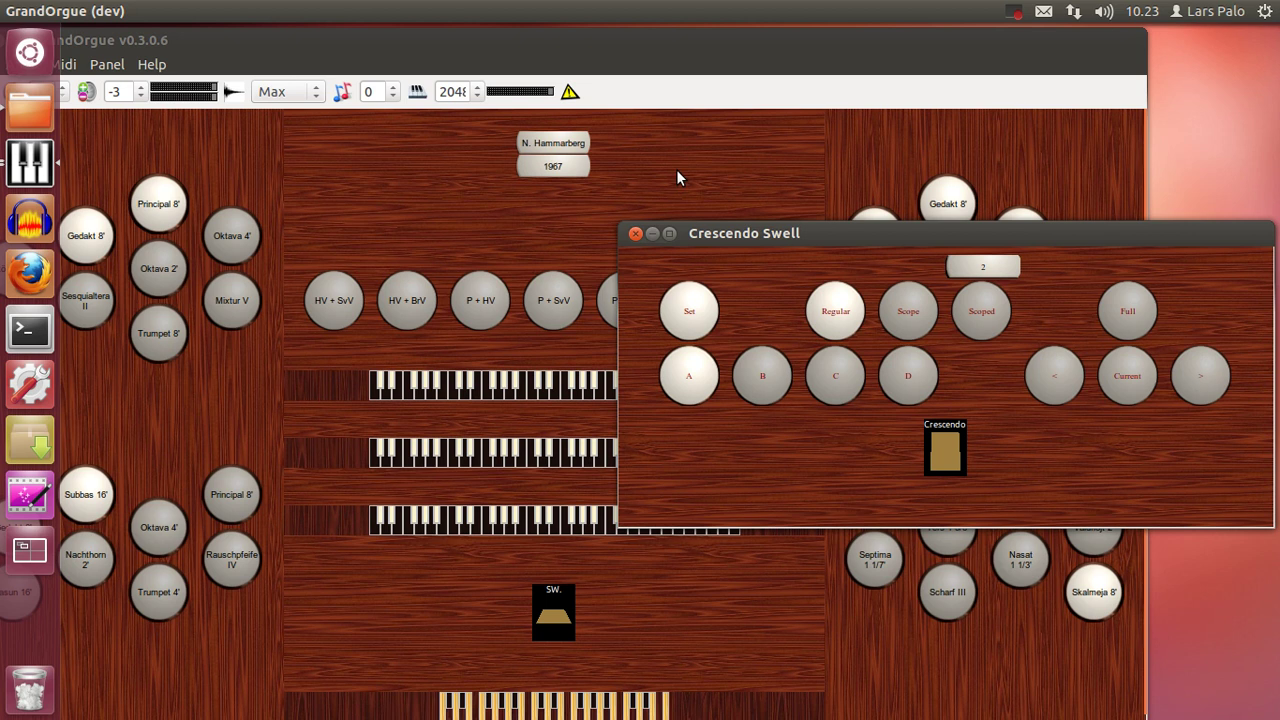
# Add Oktava 4', Oktava 2', pedal Principal 8' and Sesquialtera II for the later crescendo steps
pyautogui.click(223, 240)
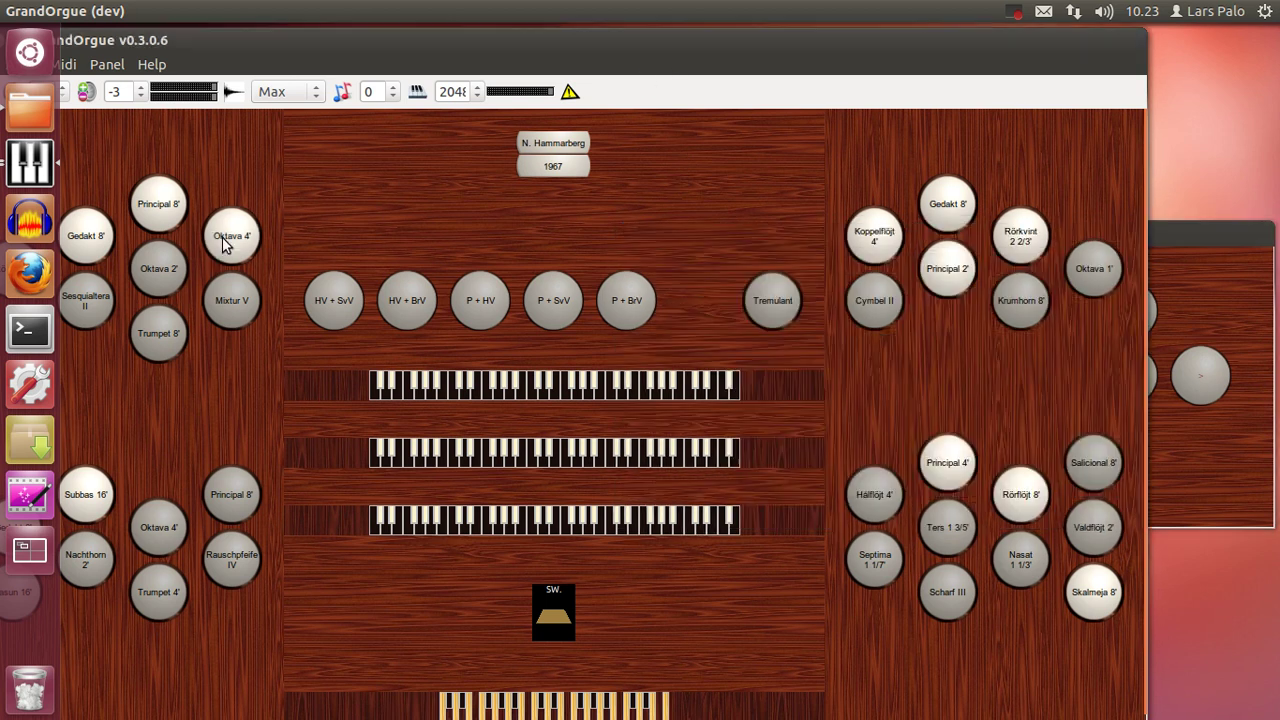
pyautogui.click(1185, 231)
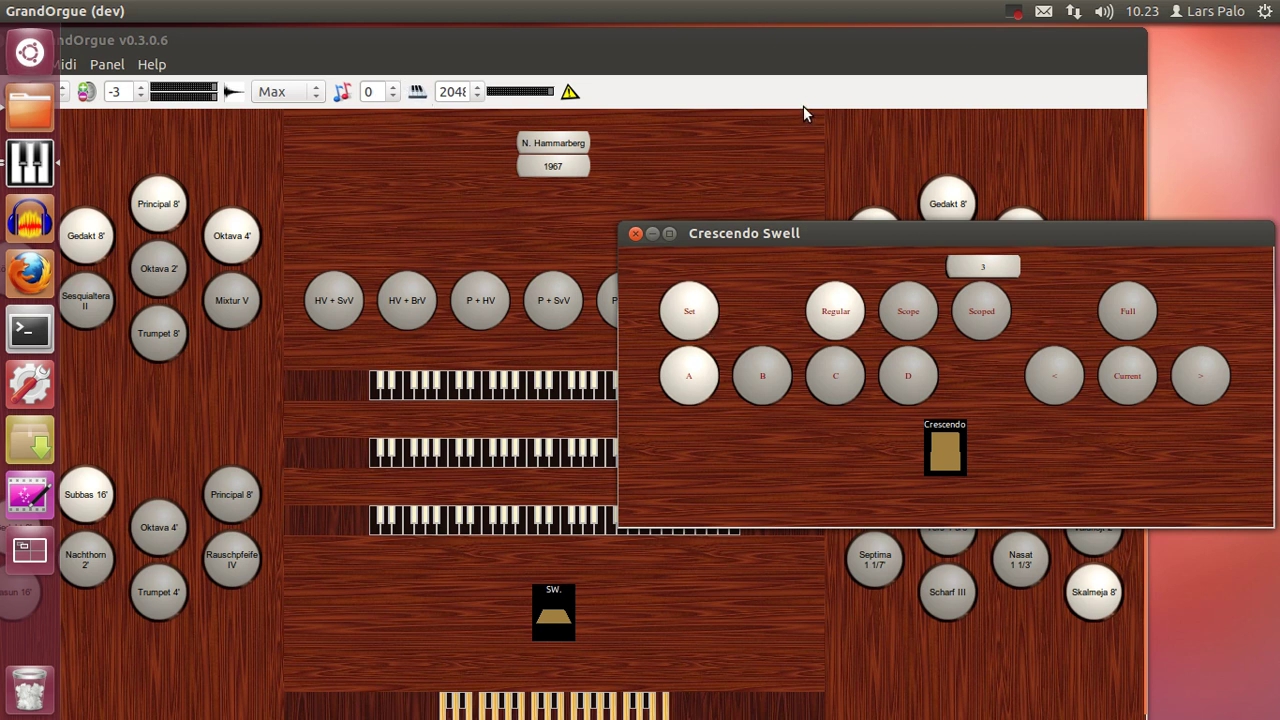
pyautogui.click(157, 270)
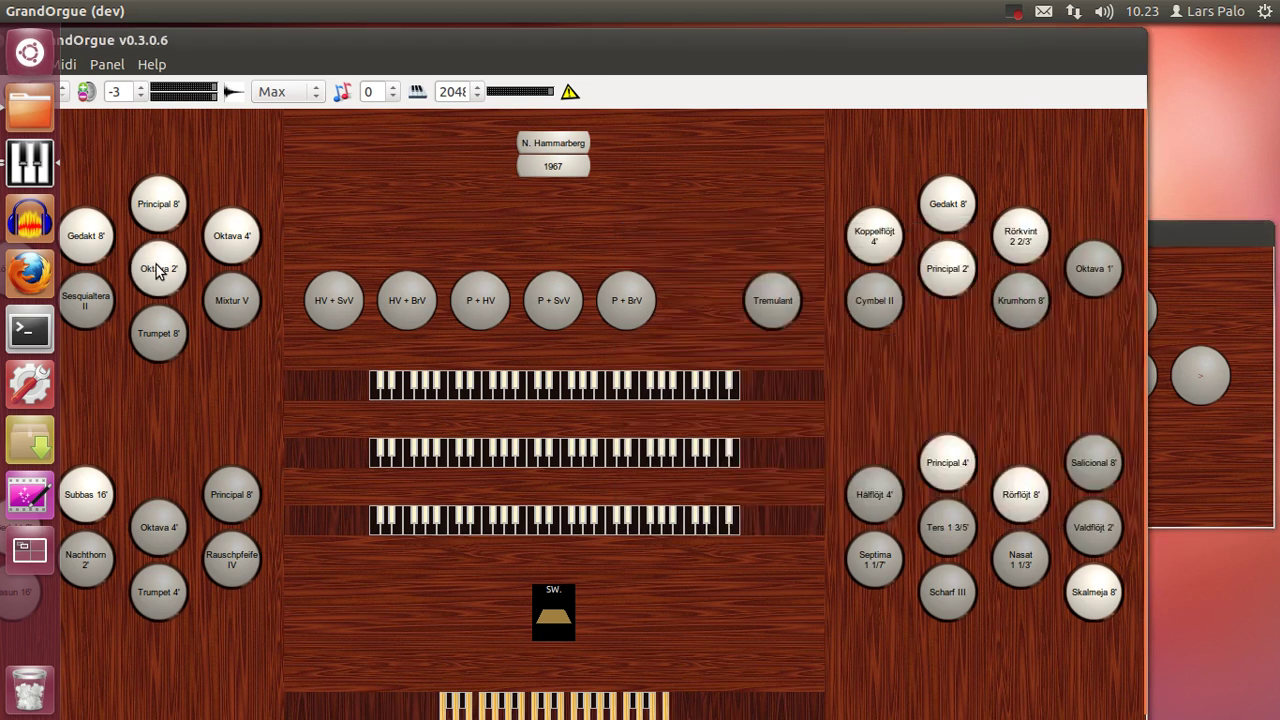
pyautogui.click(226, 503)
pyautogui.click(1201, 373)
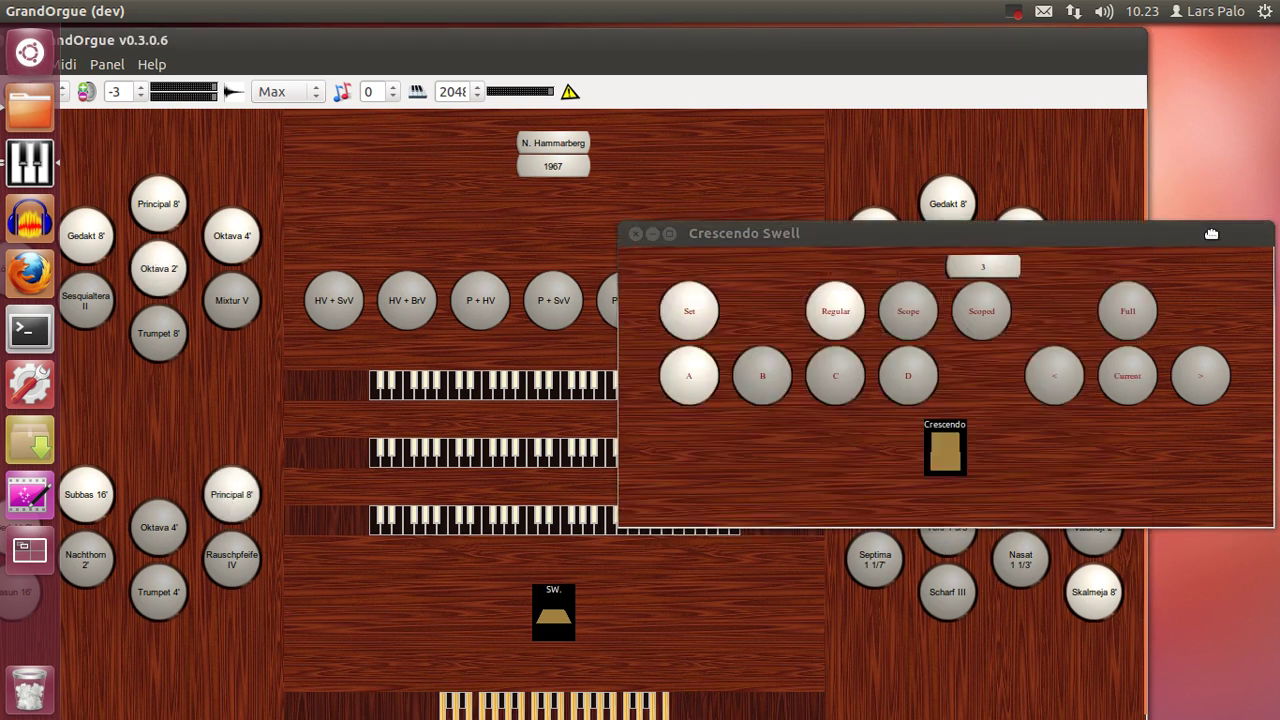
pyautogui.click(1201, 373)
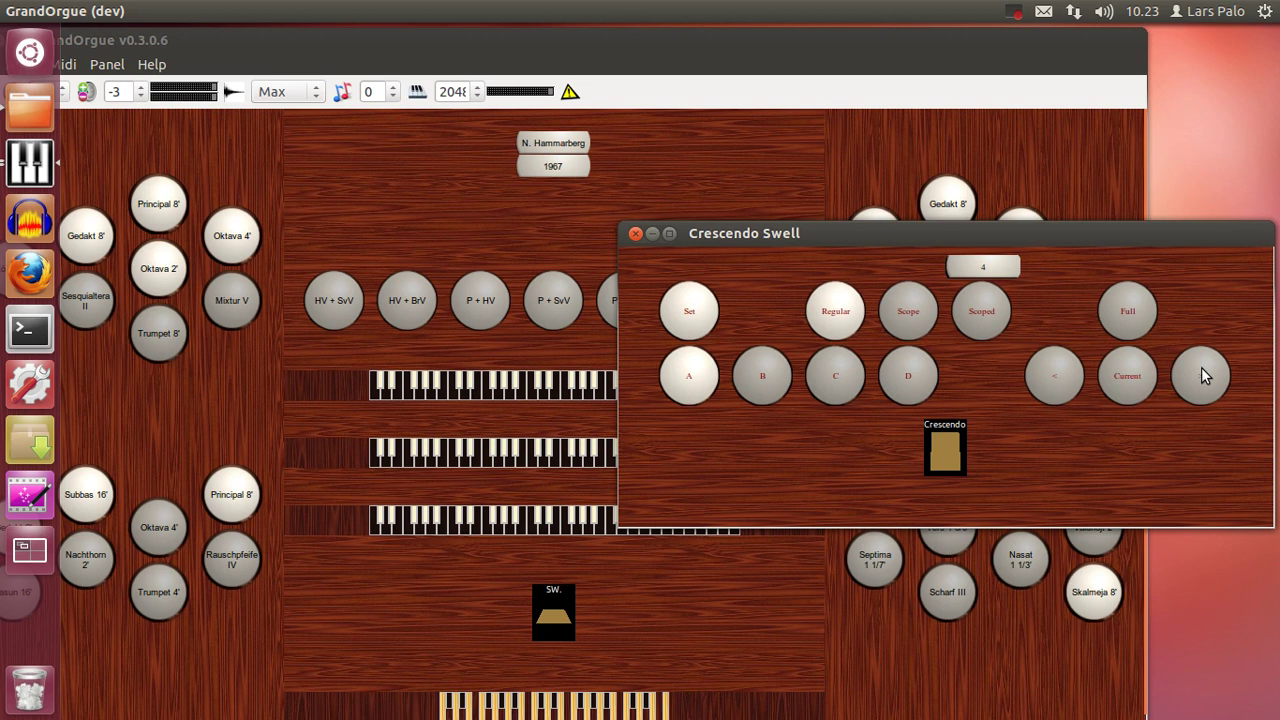
pyautogui.click(83, 305)
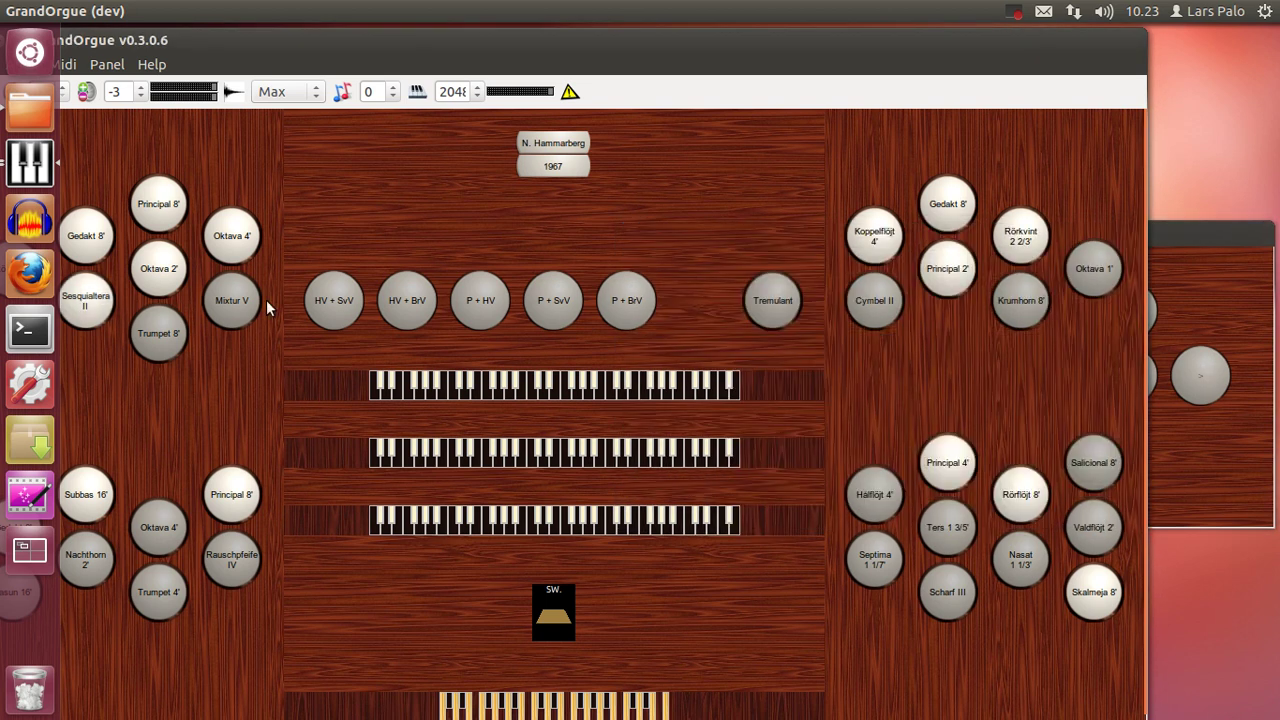
pyautogui.click(1225, 231)
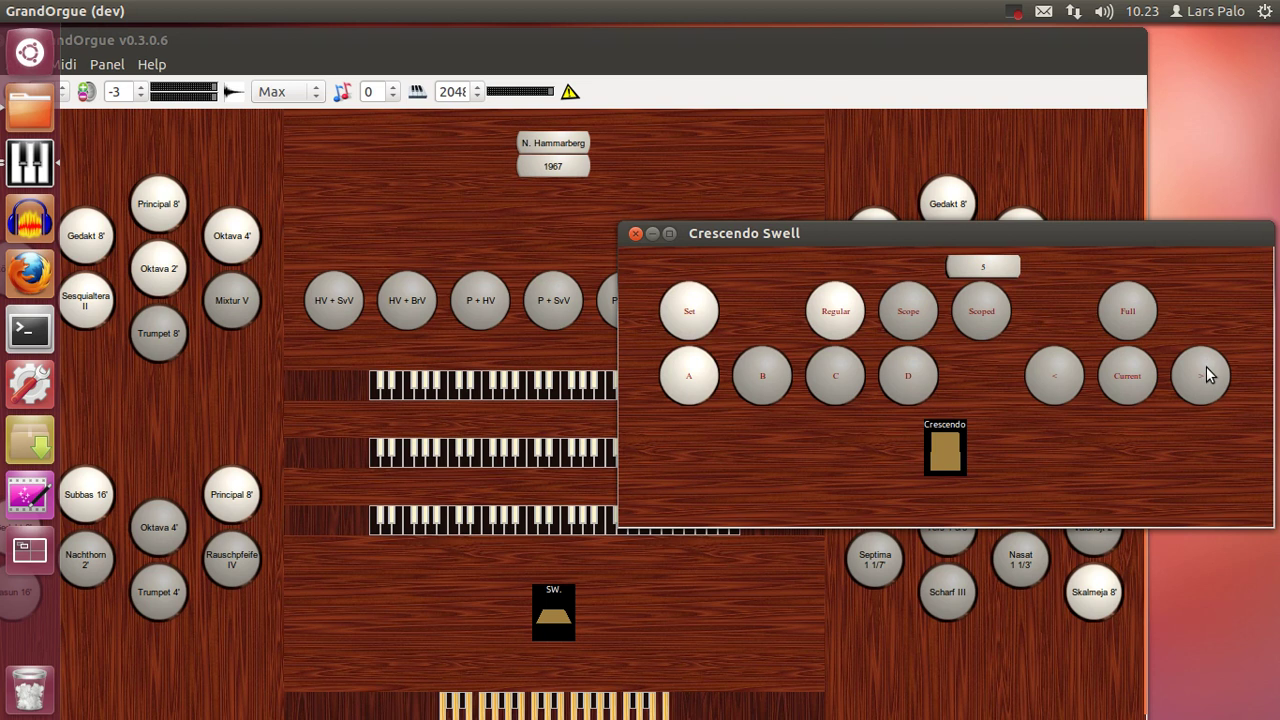
# Leave Set mode, reset the crescendo to step 1, scroll through stored stages, then close the panel
pyautogui.click(690, 314)
pyautogui.click(951, 450)
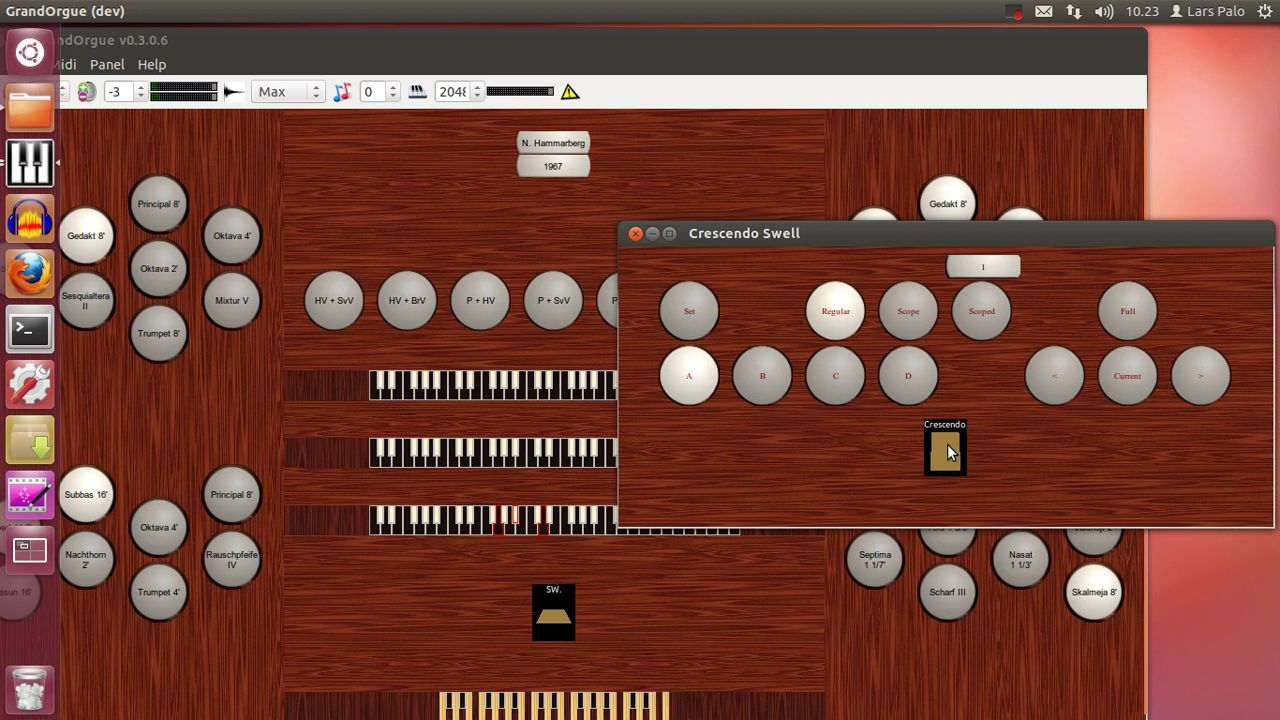
pyautogui.scroll(1, 944, 460)
pyautogui.scroll(1, 944, 460)
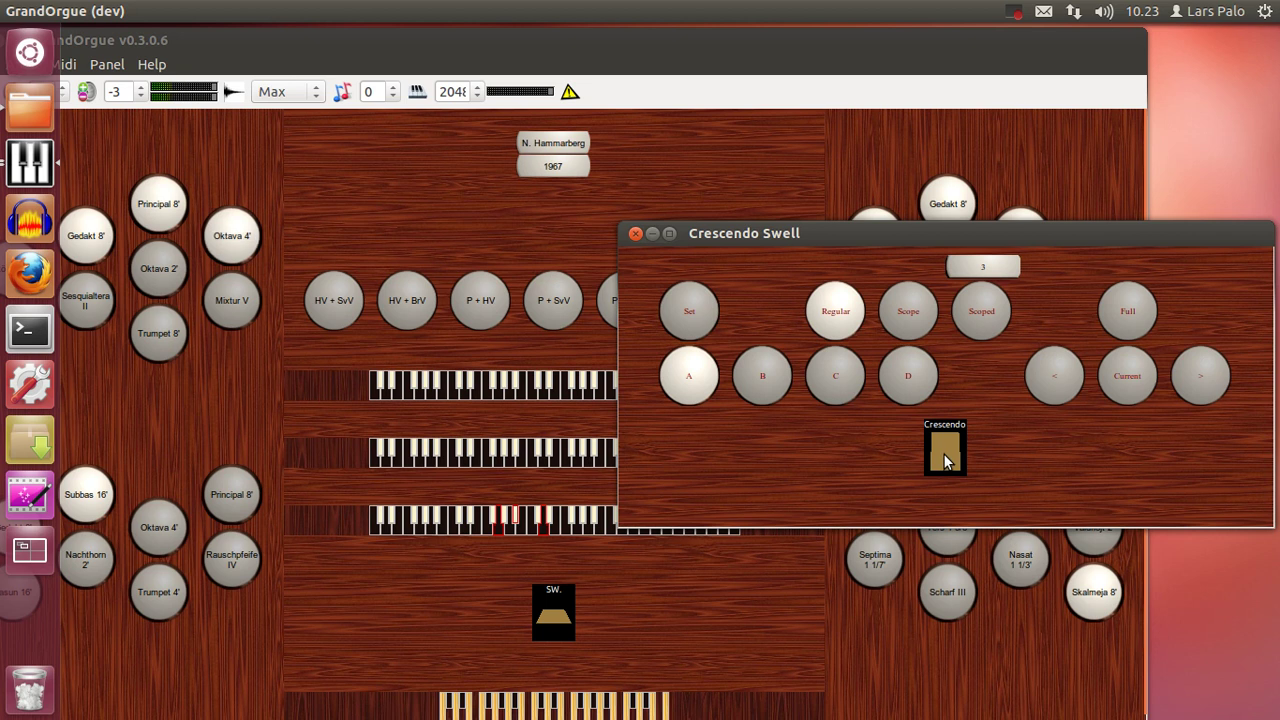
pyautogui.scroll(2, 943, 455)
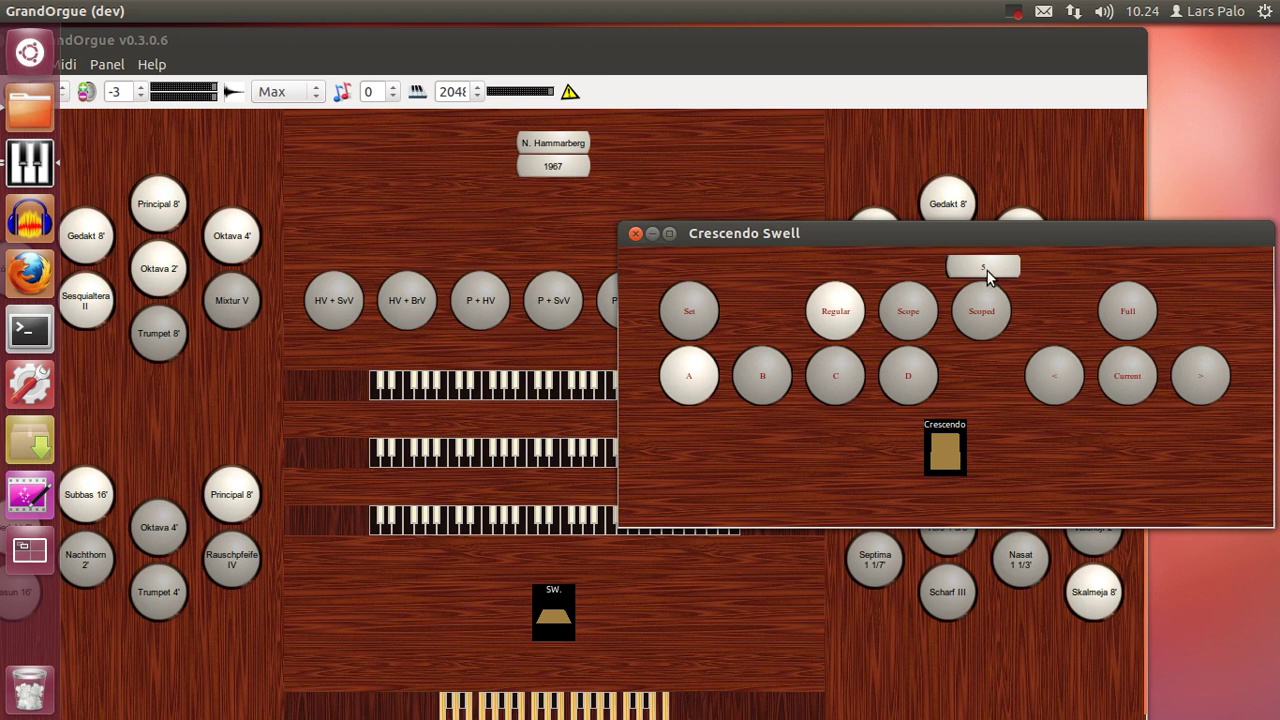
pyautogui.click(635, 234)
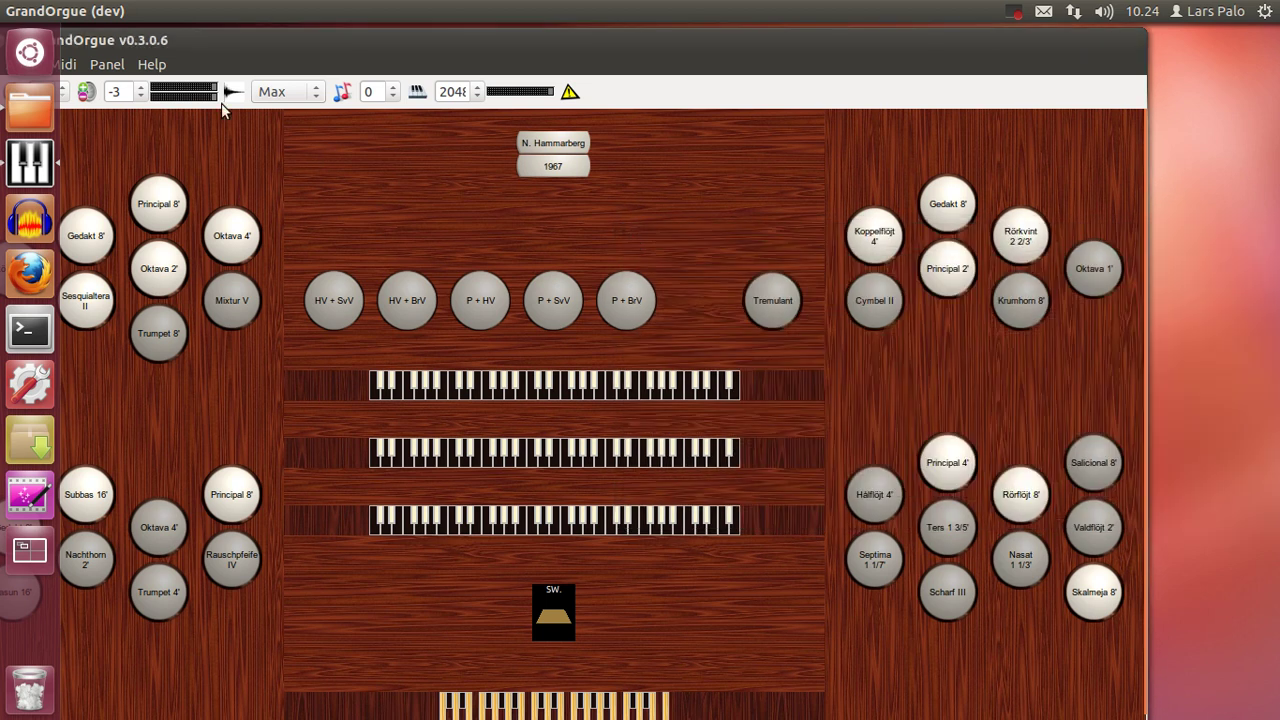
# Bring the console fully into view and open the Divisionals panel
pyautogui.click(110, 65)
pyautogui.click(266, 32)
pyautogui.moveTo(266, 32); pyautogui.dragTo(370, 33)
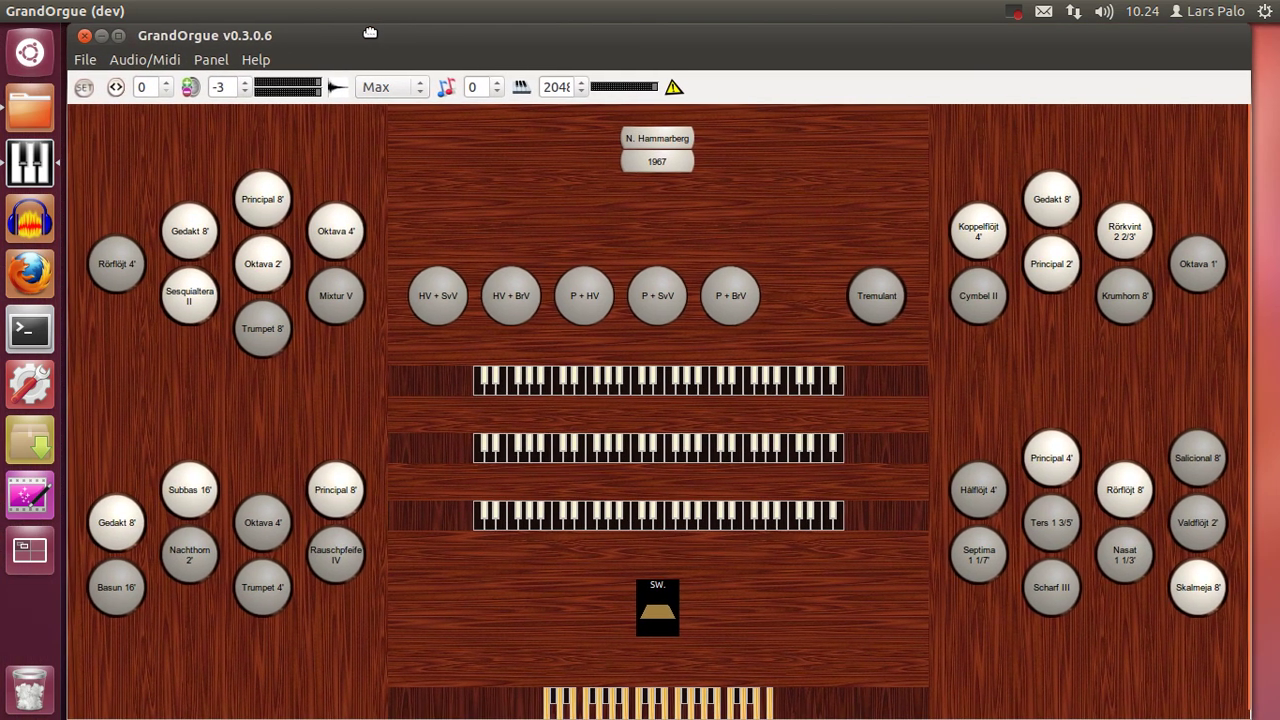
pyautogui.click(212, 60)
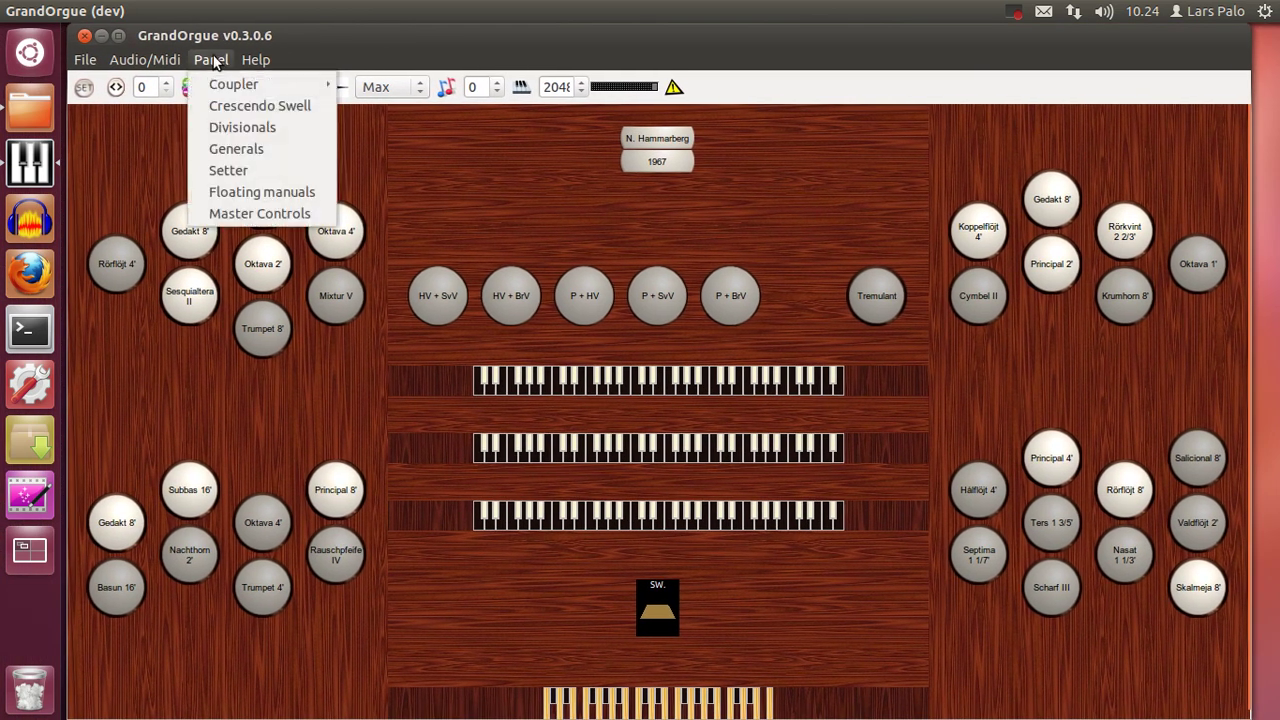
pyautogui.click(242, 135)
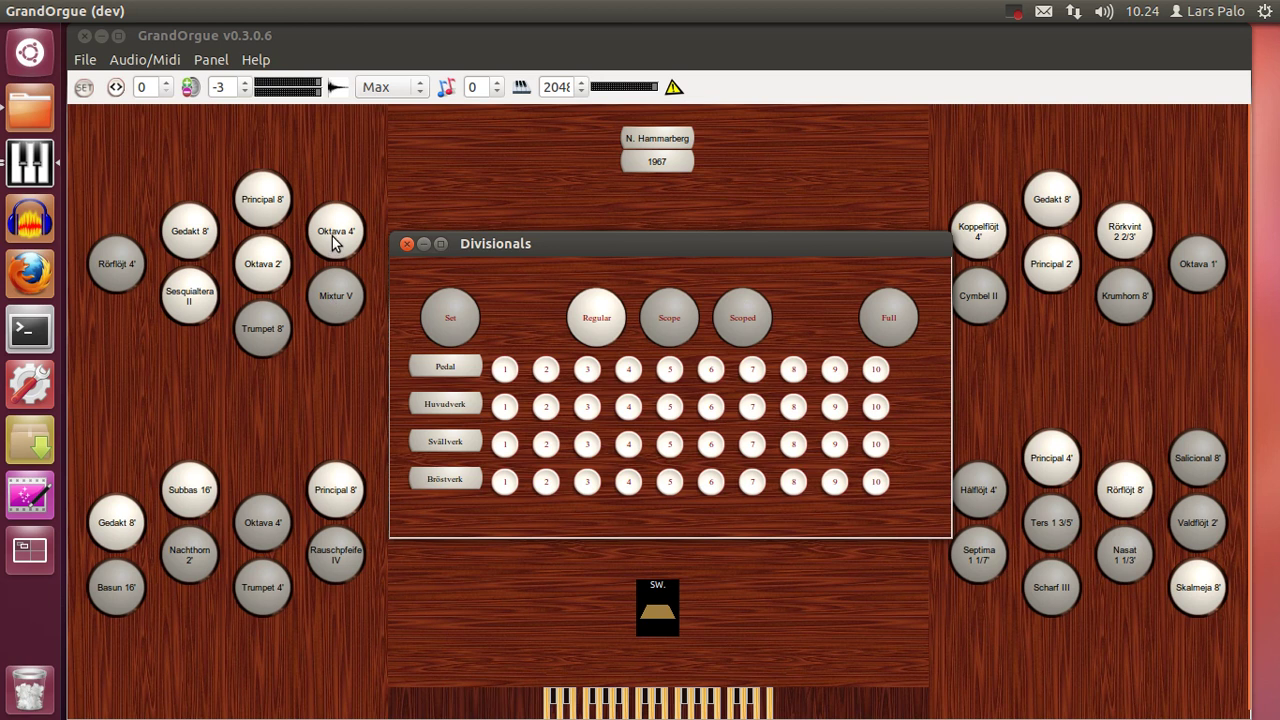
pyautogui.hotkey('alt', 'F4')
# Switch off Oktava 2', Oktava 4' and Sesquialtera II, placing the Divisionals panel at the right edge
pyautogui.click(263, 263)
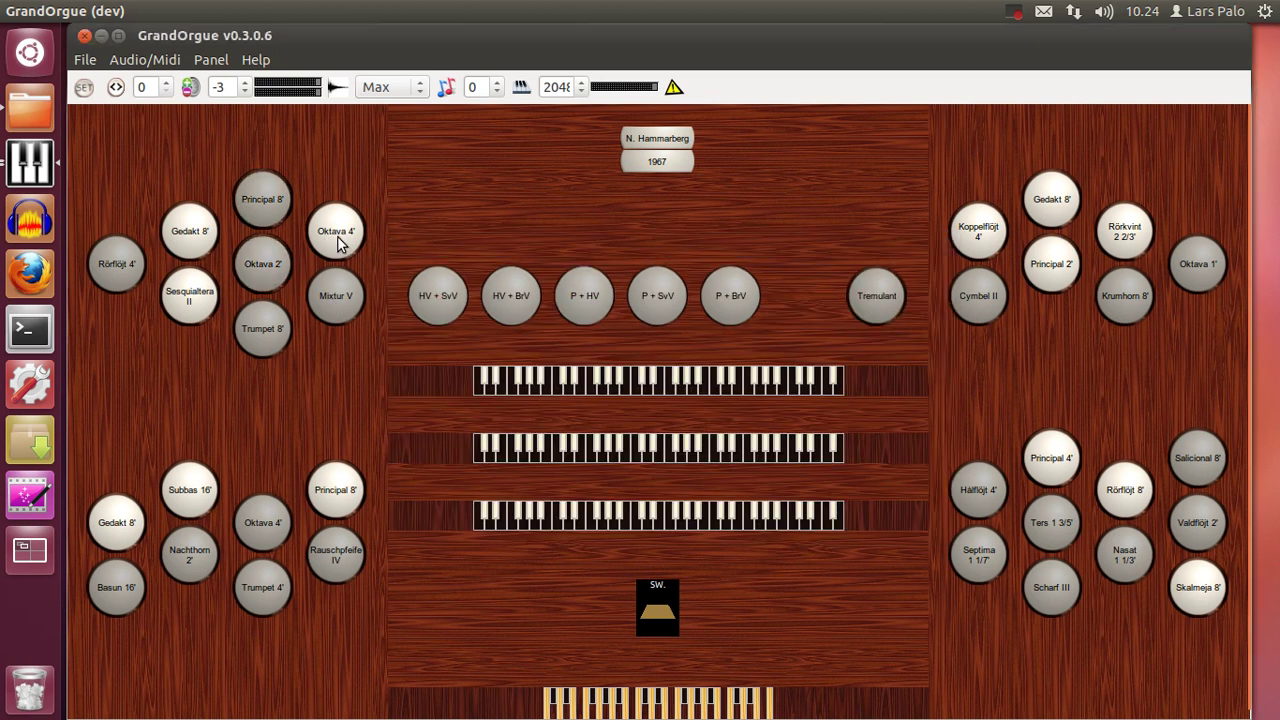
pyautogui.click(338, 244)
pyautogui.click(200, 295)
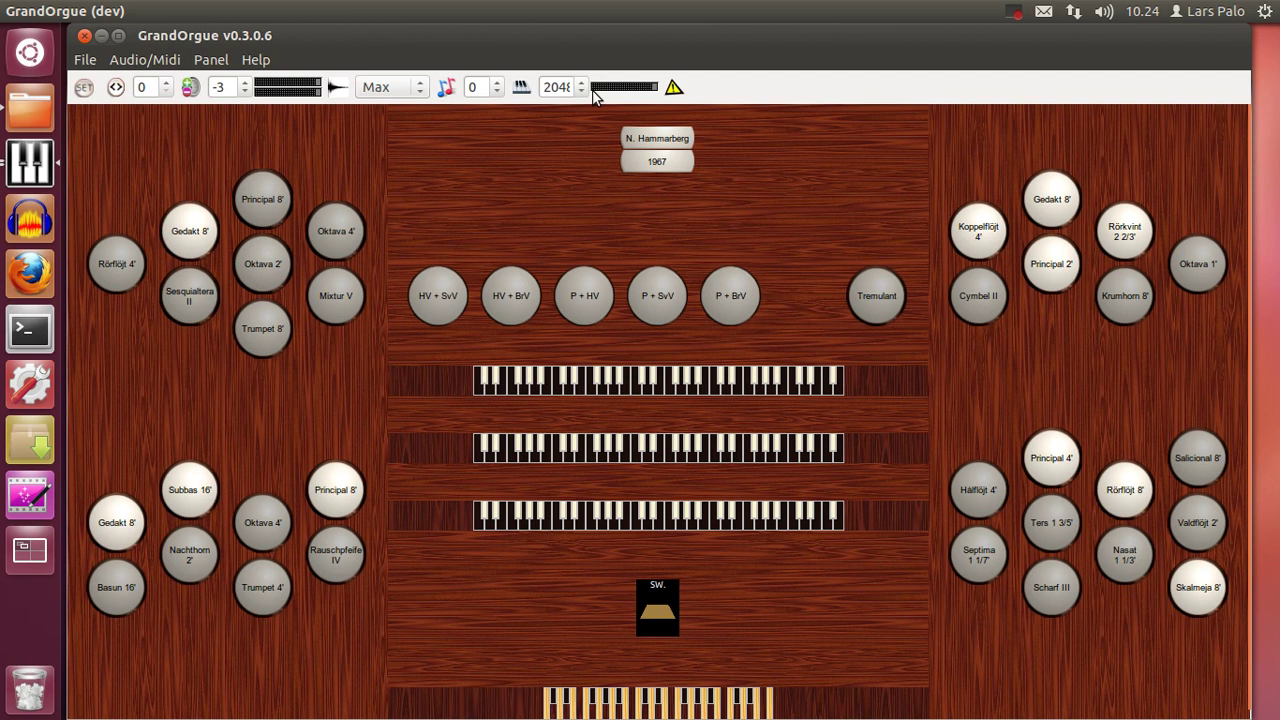
pyautogui.moveTo(862, 40); pyautogui.dragTo(380, 126)
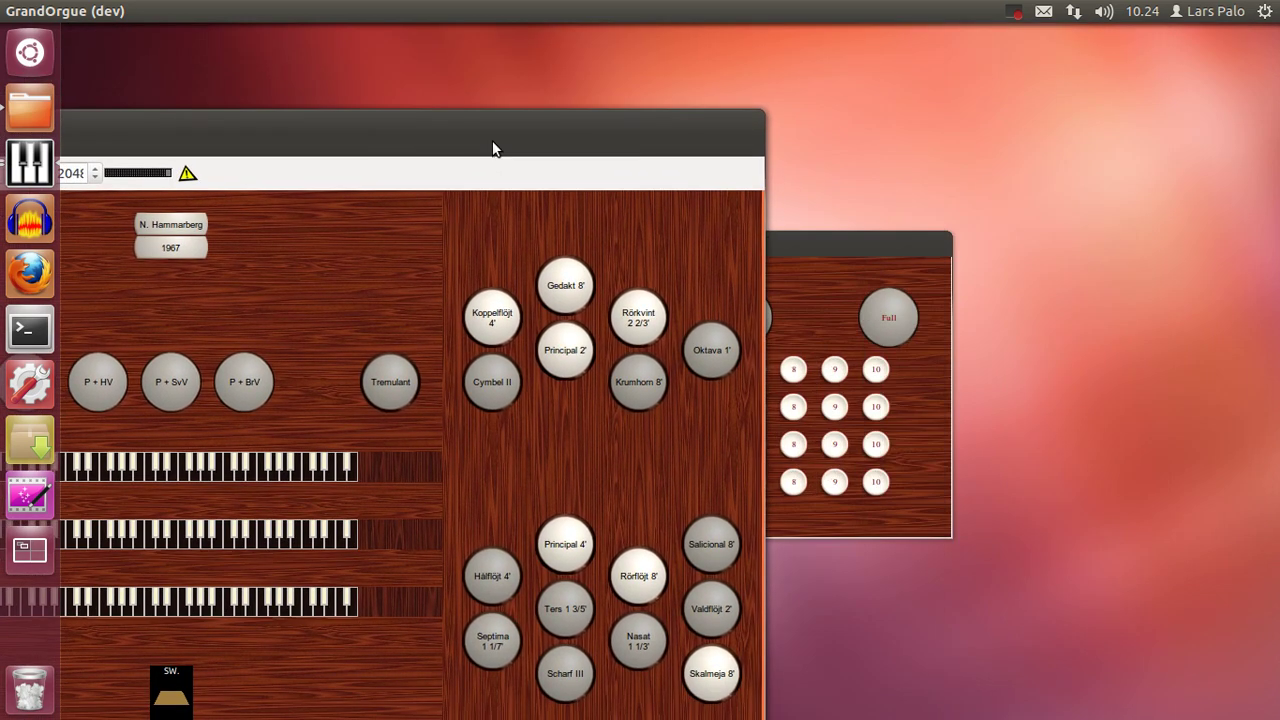
pyautogui.moveTo(793, 243); pyautogui.dragTo(1146, 281)
pyautogui.moveTo(719, 116); pyautogui.dragTo(1161, 28)
# Engage Set and store Huvudverk divisionals 1–3, adding Principal 8' after divisional 1
pyautogui.click(1257, 288)
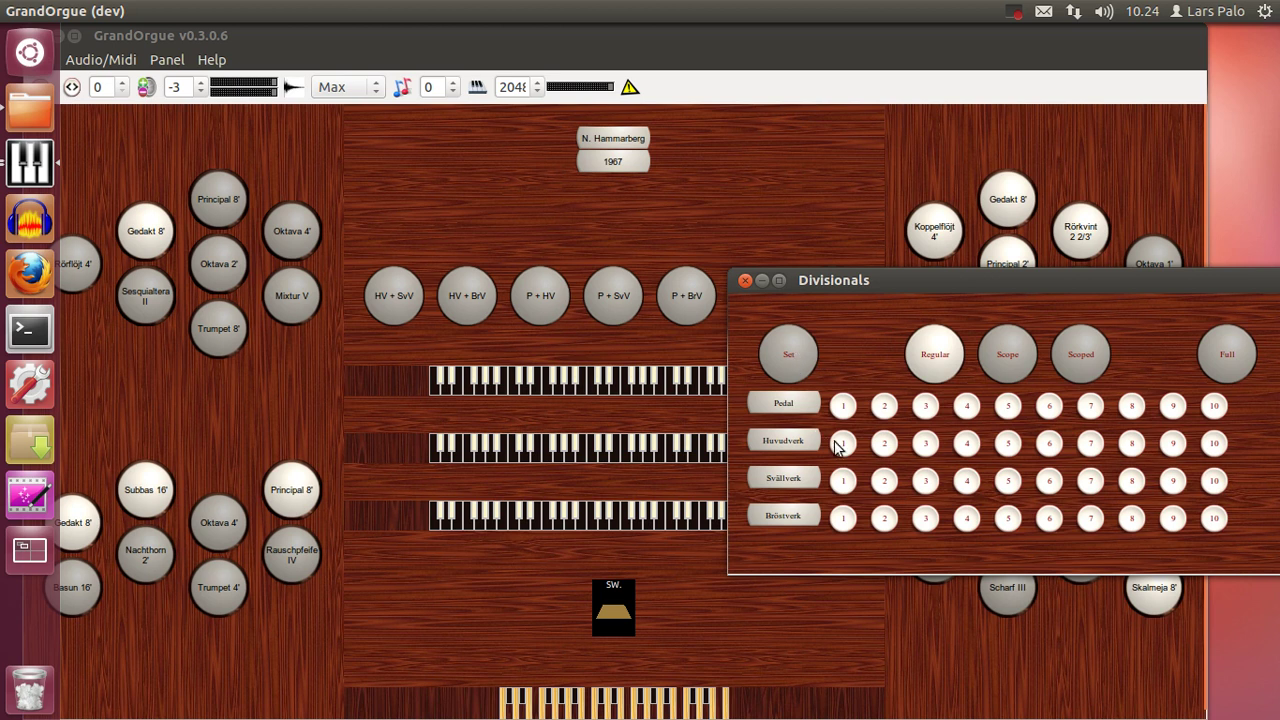
pyautogui.click(785, 358)
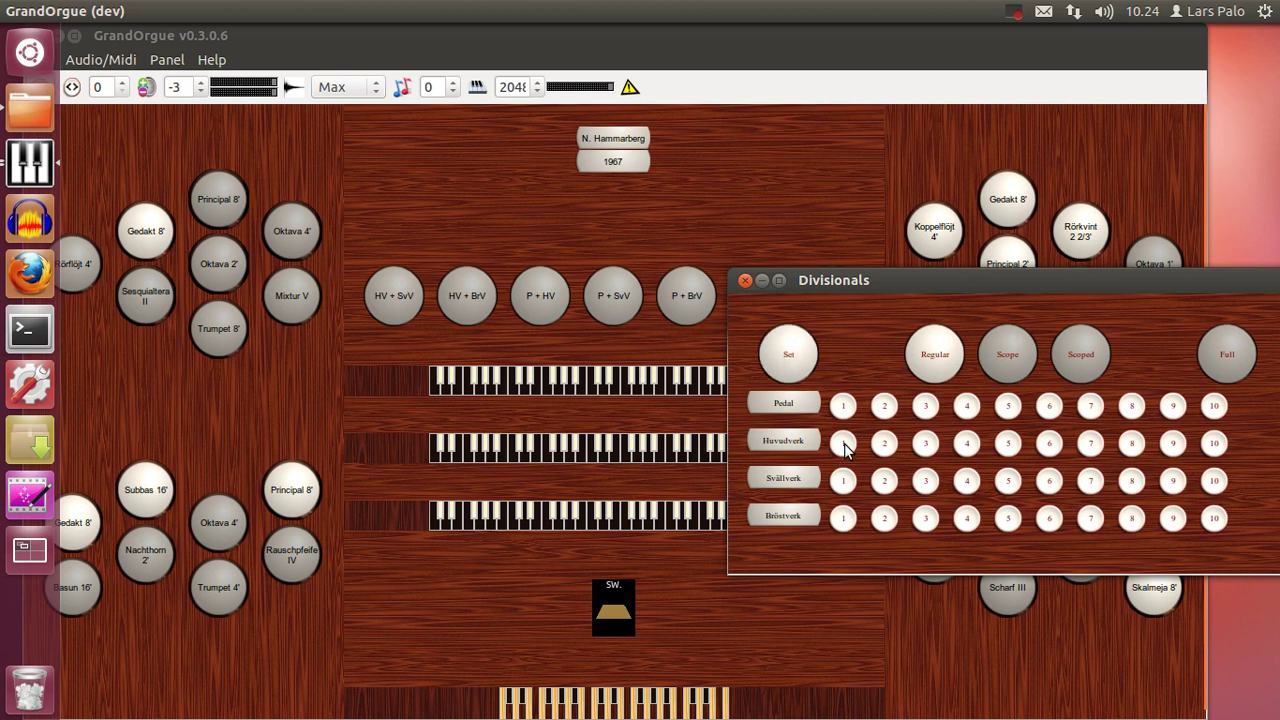
pyautogui.click(844, 446)
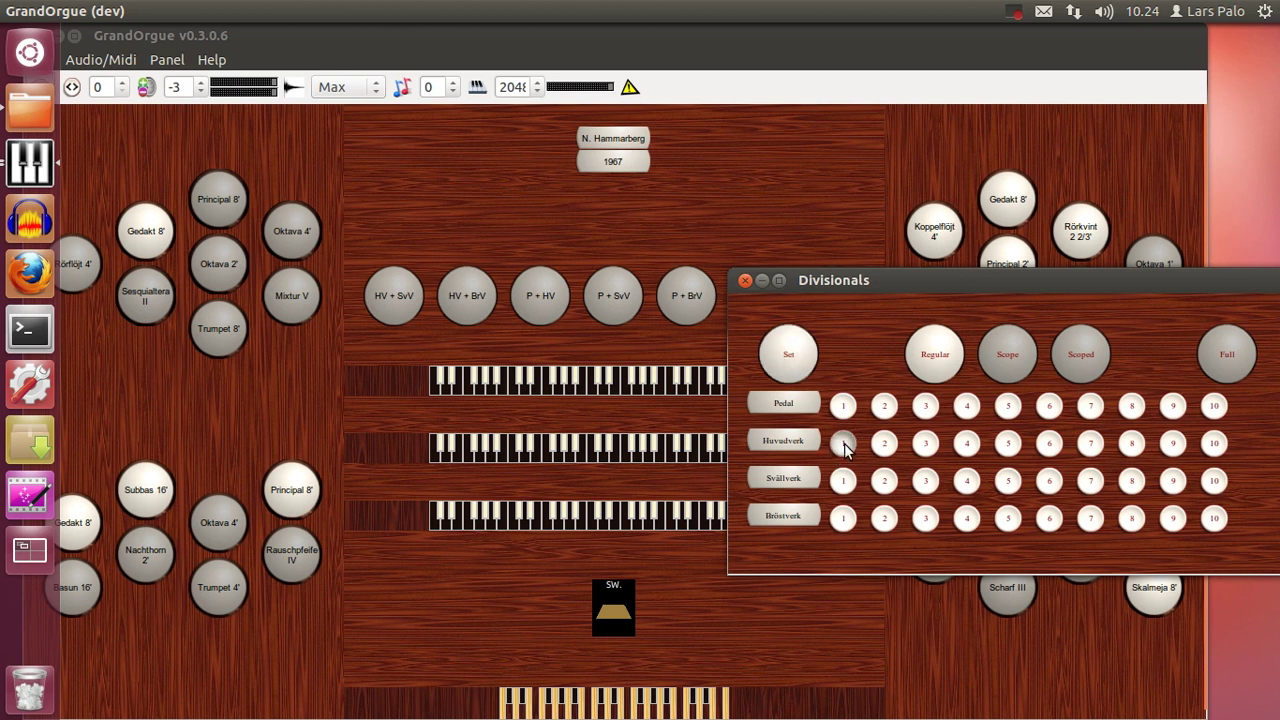
pyautogui.click(210, 200)
pyautogui.click(1250, 292)
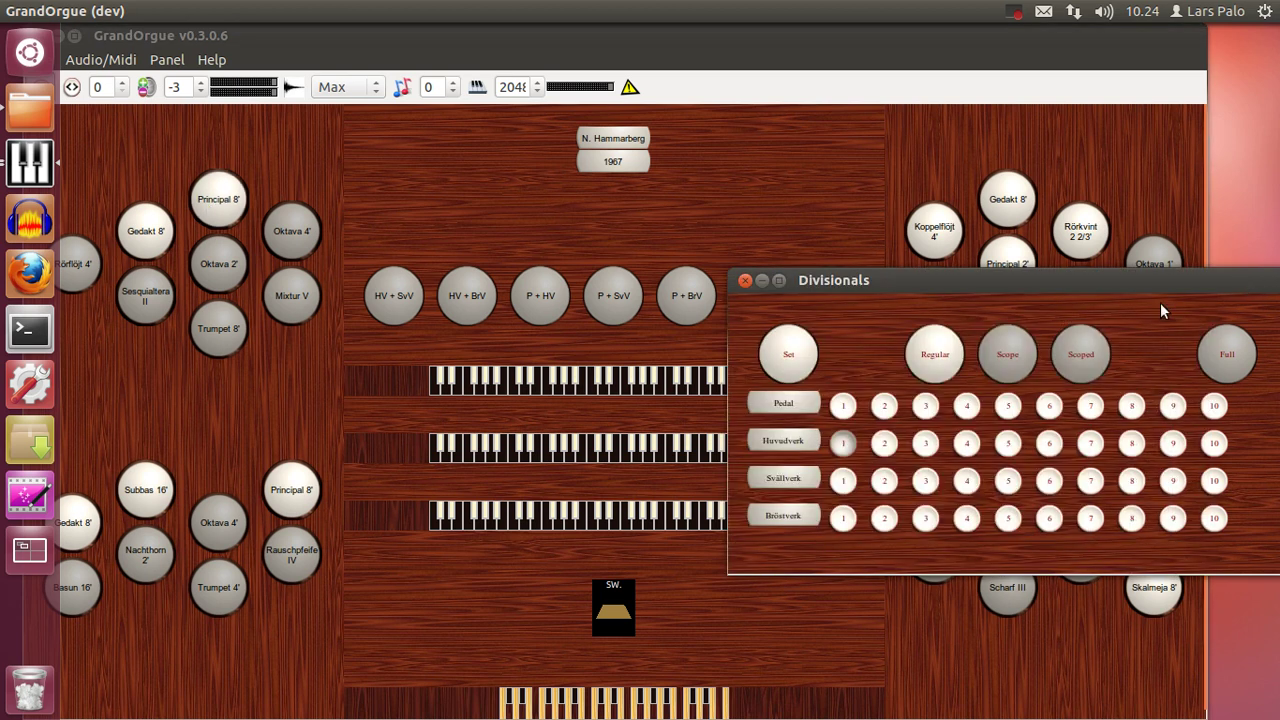
pyautogui.click(888, 449)
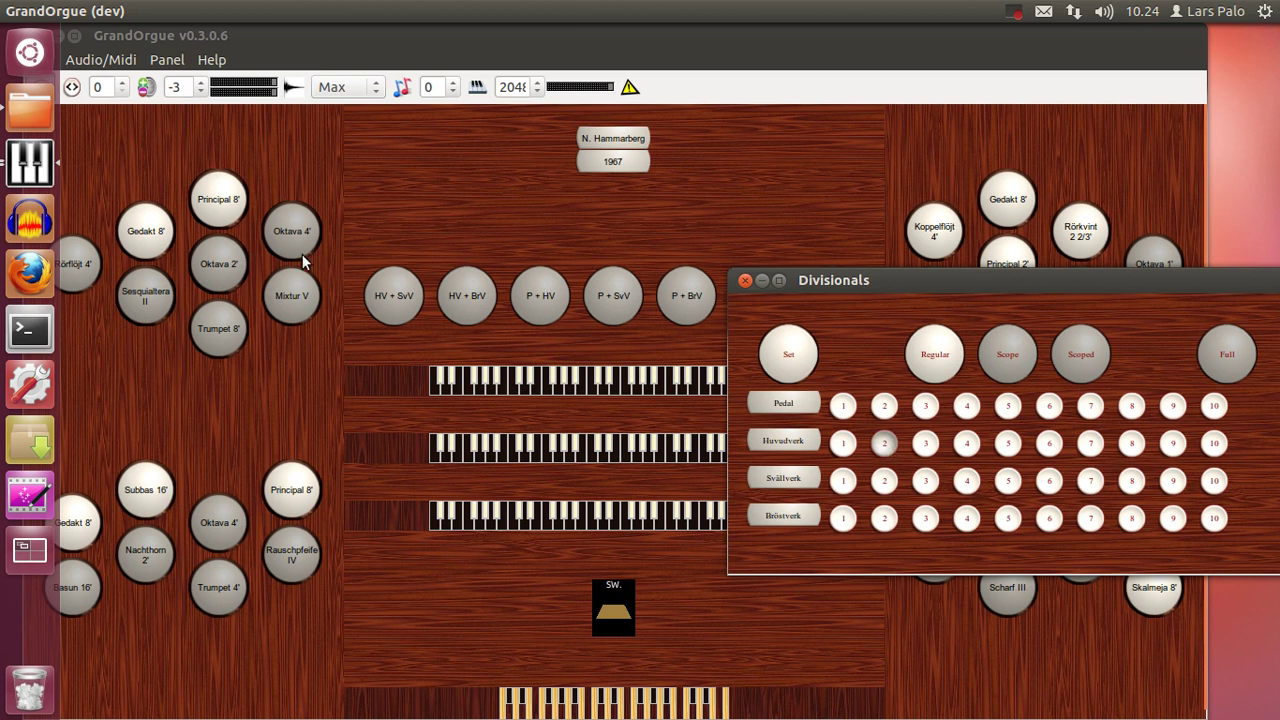
pyautogui.click(120, 270)
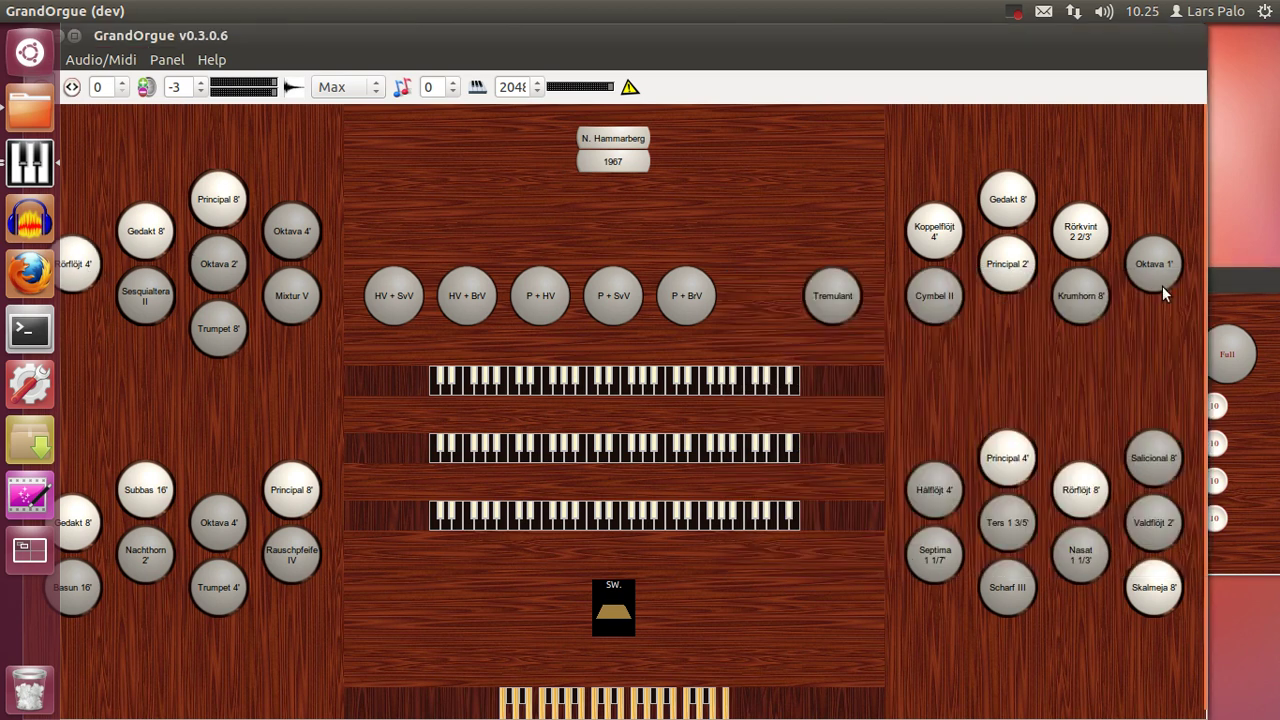
pyautogui.click(1252, 290)
pyautogui.click(927, 446)
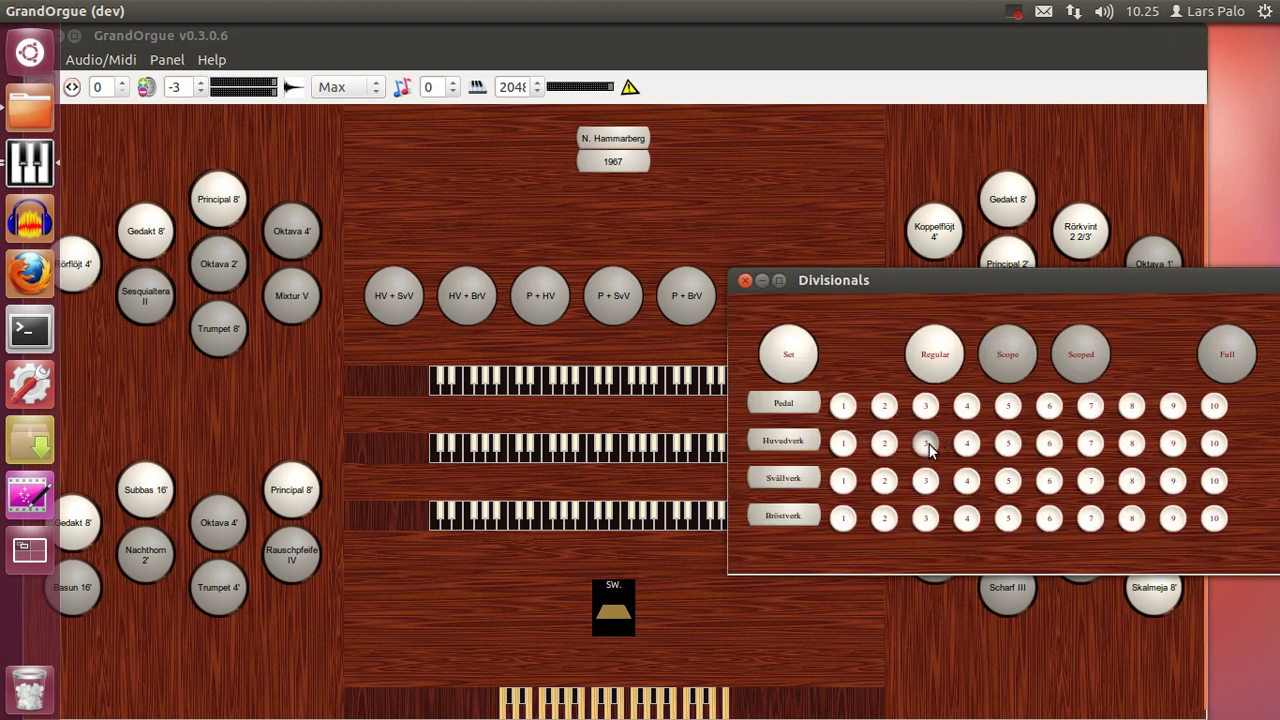
# Add Oktava 4' for Huvudverk divisional 4, then Oktava 2' for divisionals 5 and 6
pyautogui.click(287, 240)
pyautogui.click(1268, 278)
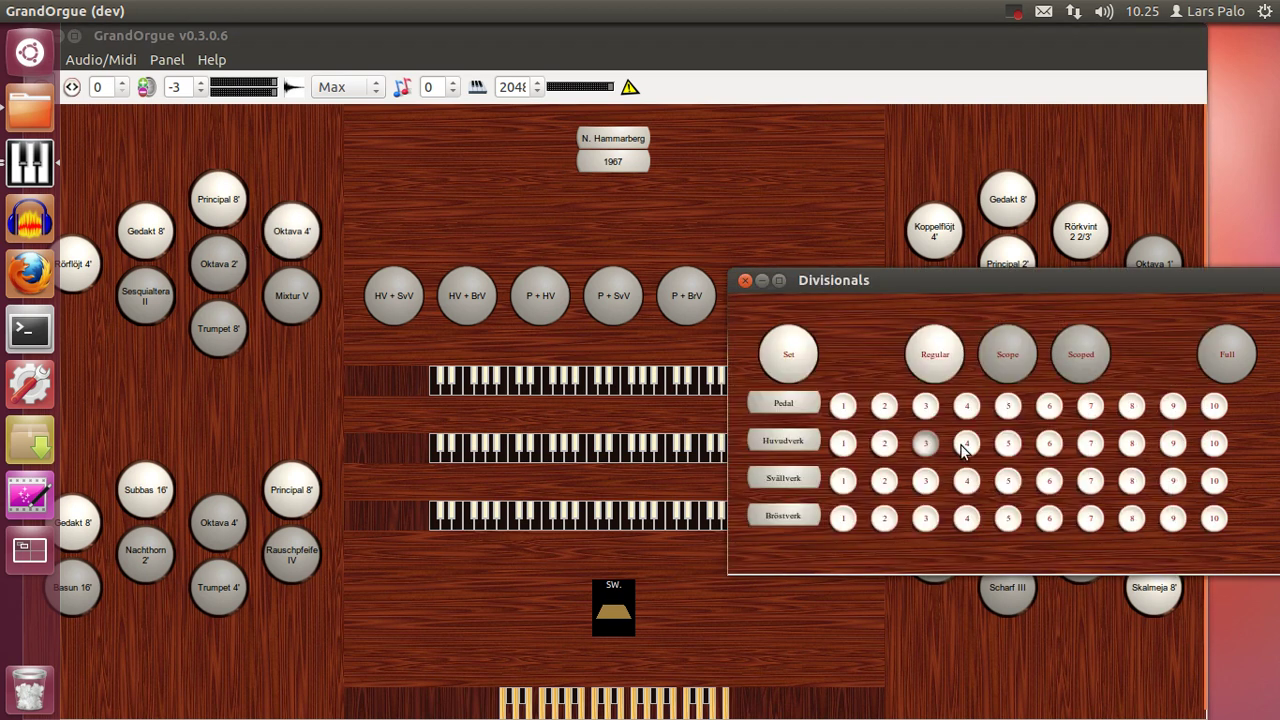
pyautogui.click(967, 446)
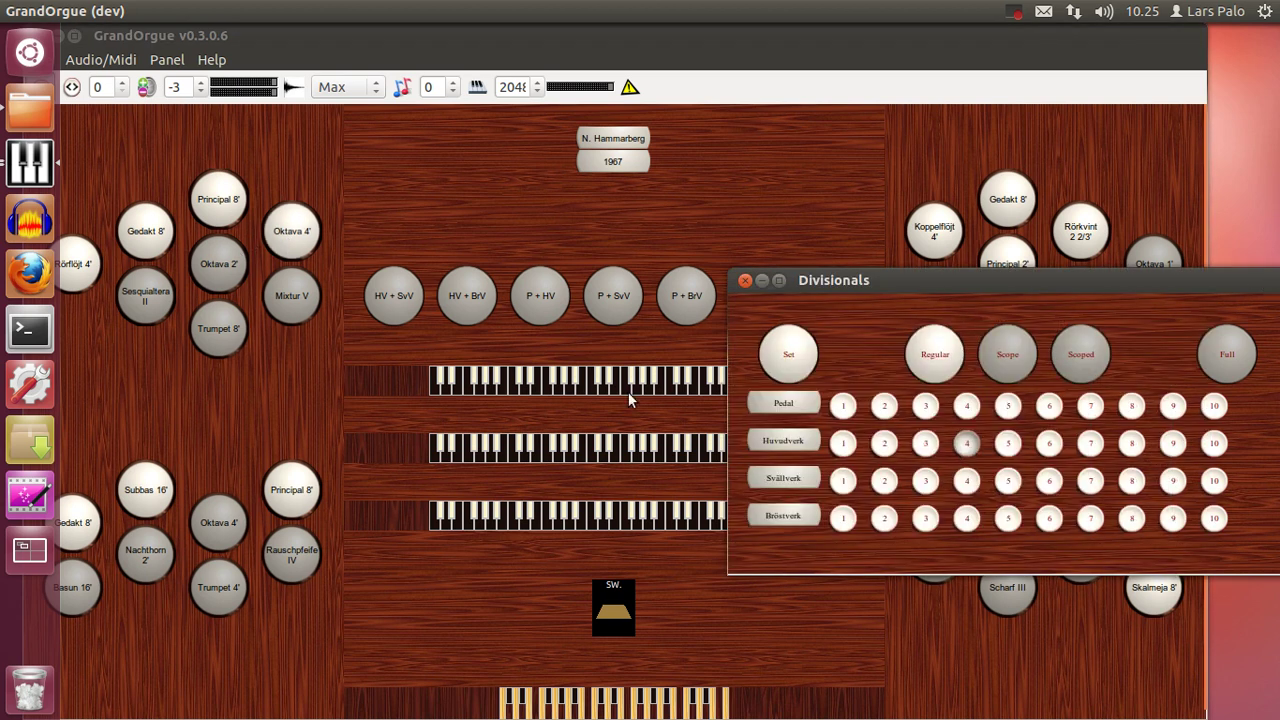
pyautogui.click(210, 277)
pyautogui.click(1259, 282)
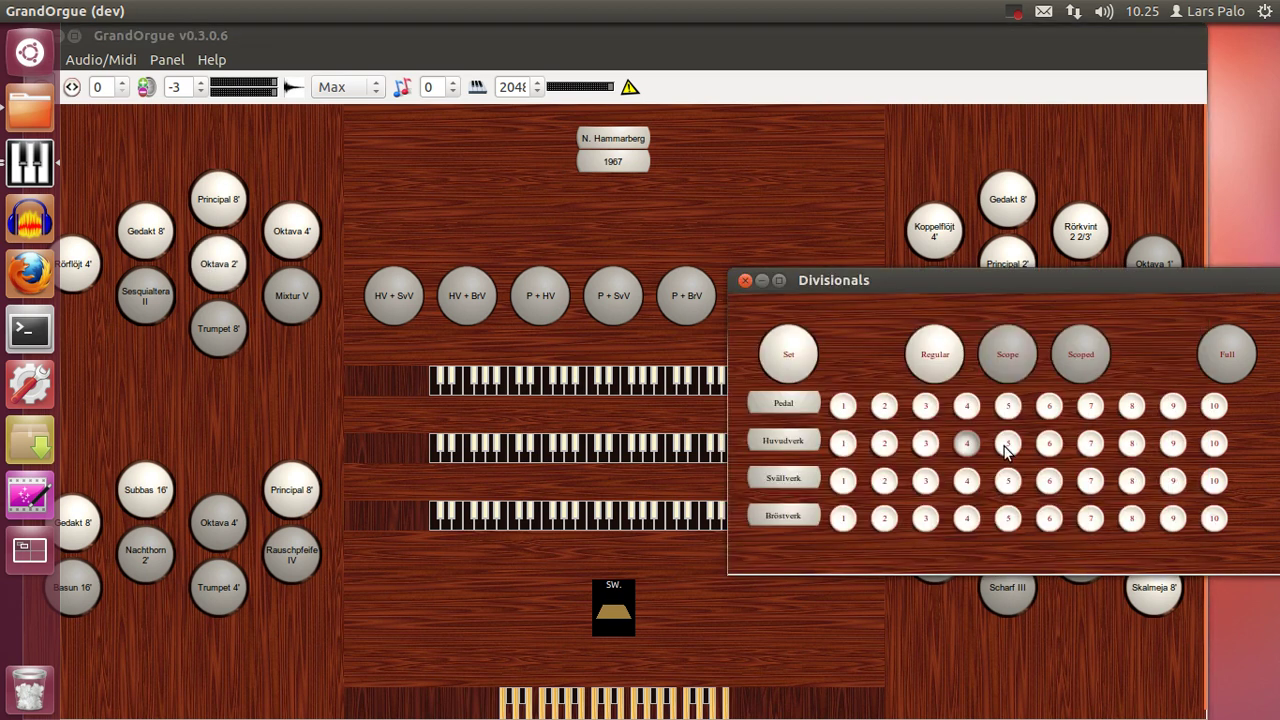
pyautogui.click(1009, 446)
pyautogui.click(234, 330)
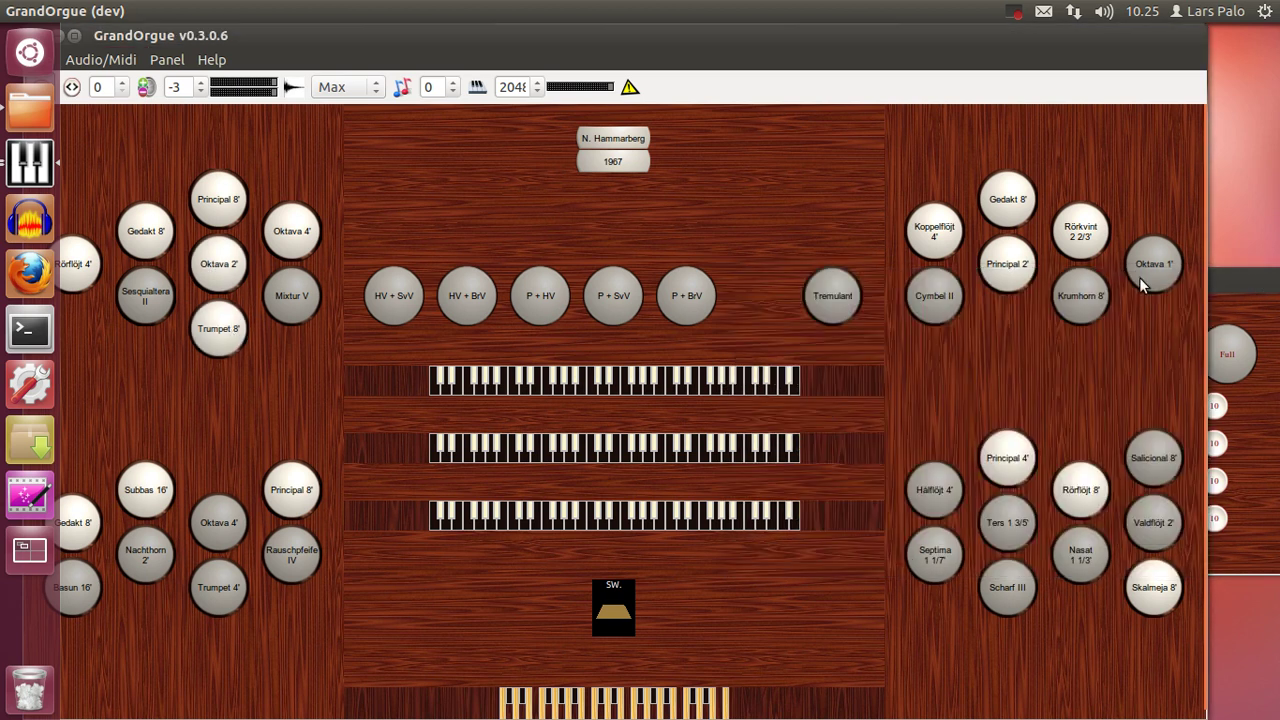
pyautogui.click(1234, 275)
pyautogui.click(1046, 445)
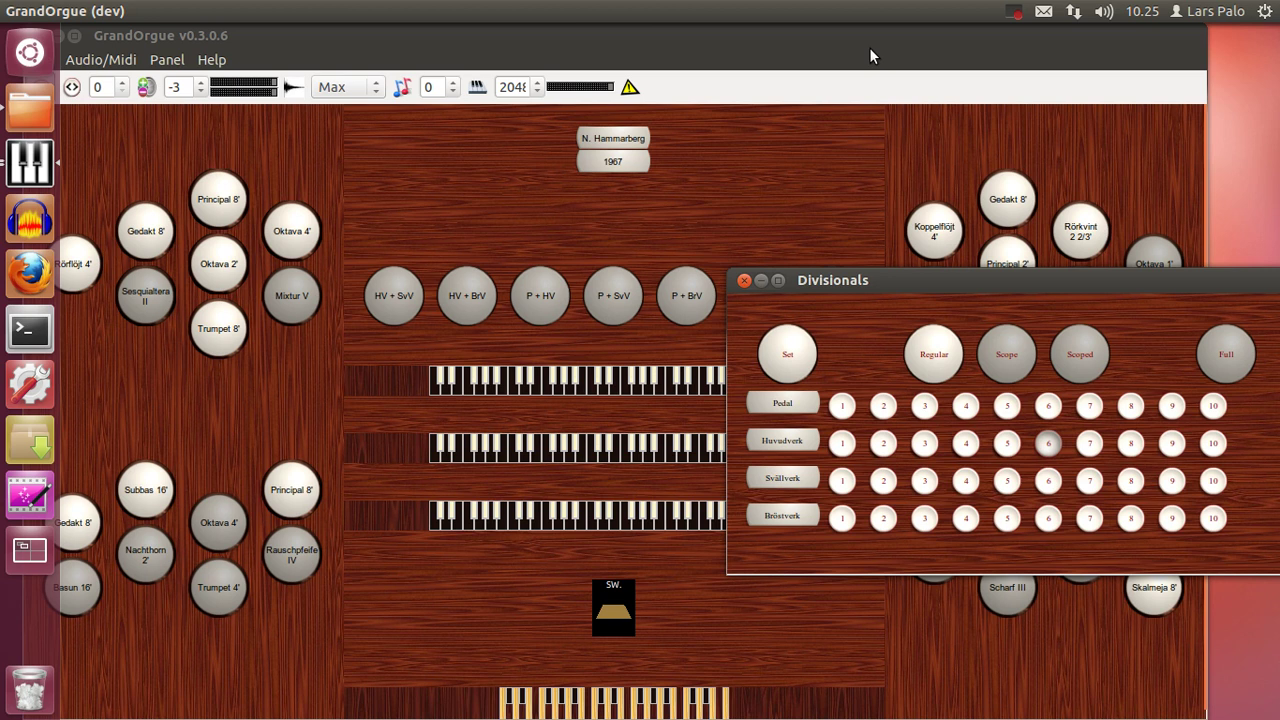
pyautogui.moveTo(883, 31); pyautogui.dragTo(945, 37)
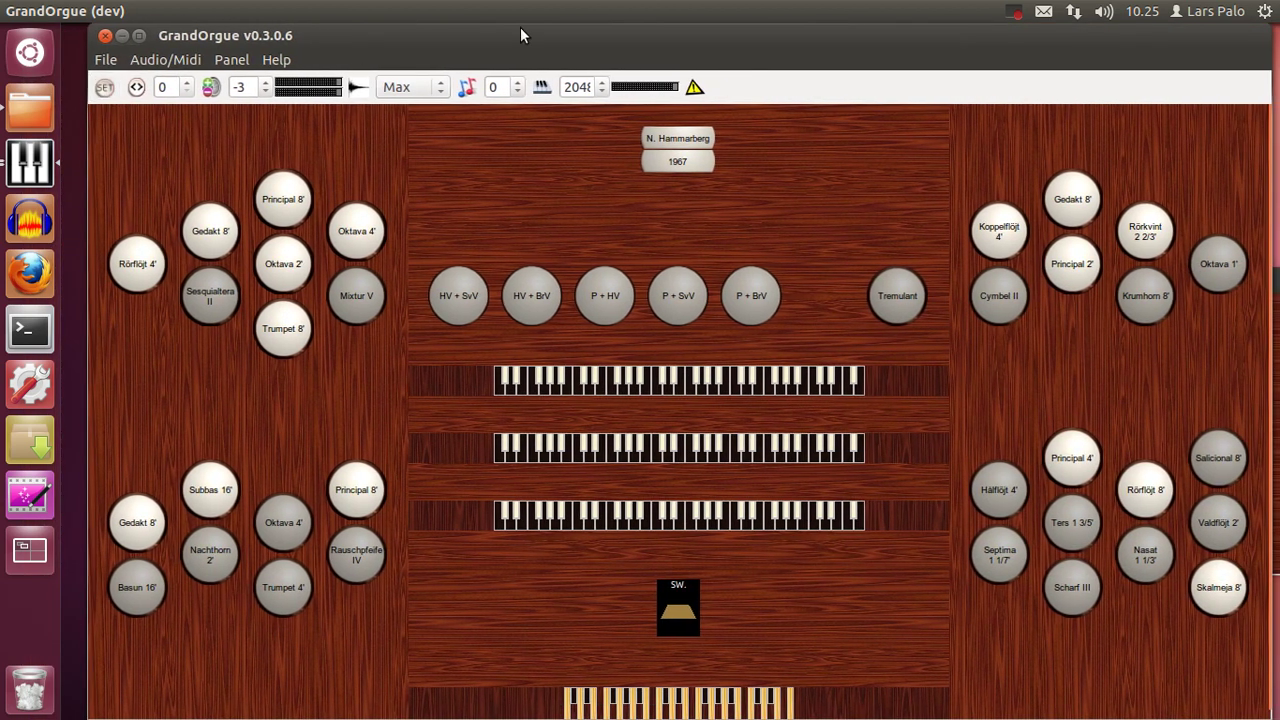
# Recall Huvudverk divisionals 1, 2, 3 and 4 in turn to check their stored stops
pyautogui.moveTo(1081, 33); pyautogui.dragTo(1056, 35)
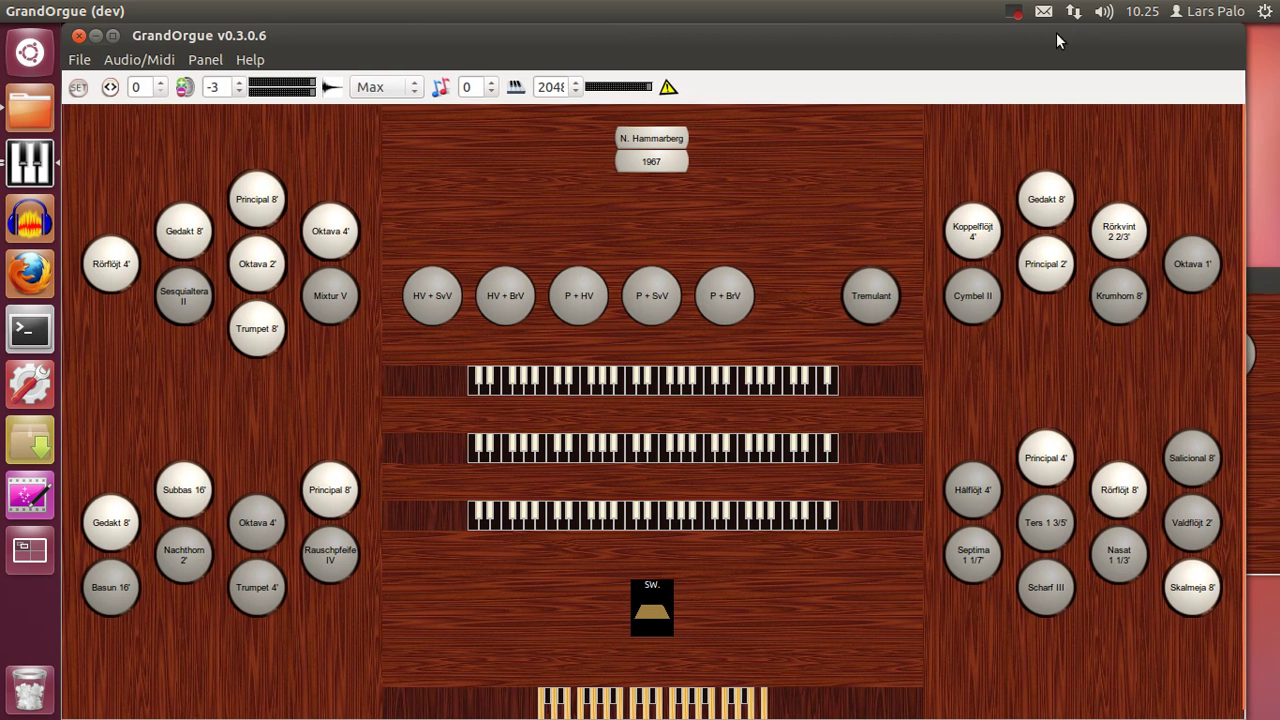
pyautogui.click(1274, 283)
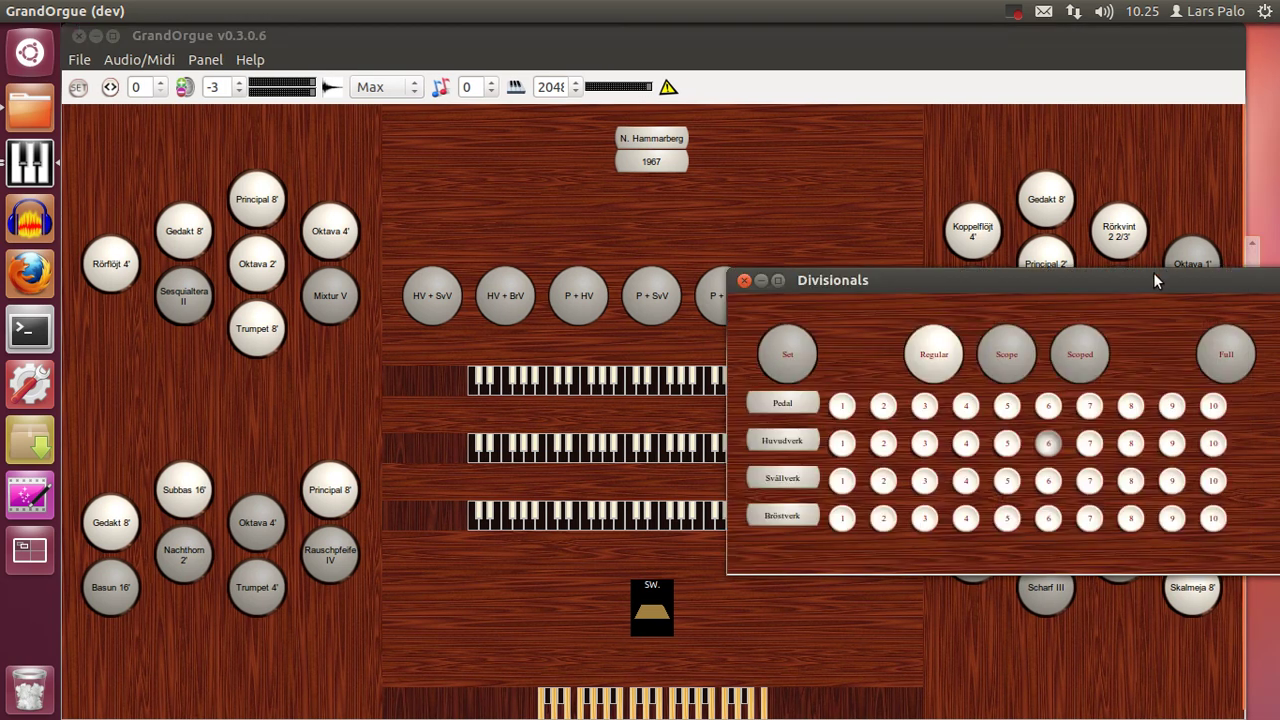
pyautogui.click(845, 446)
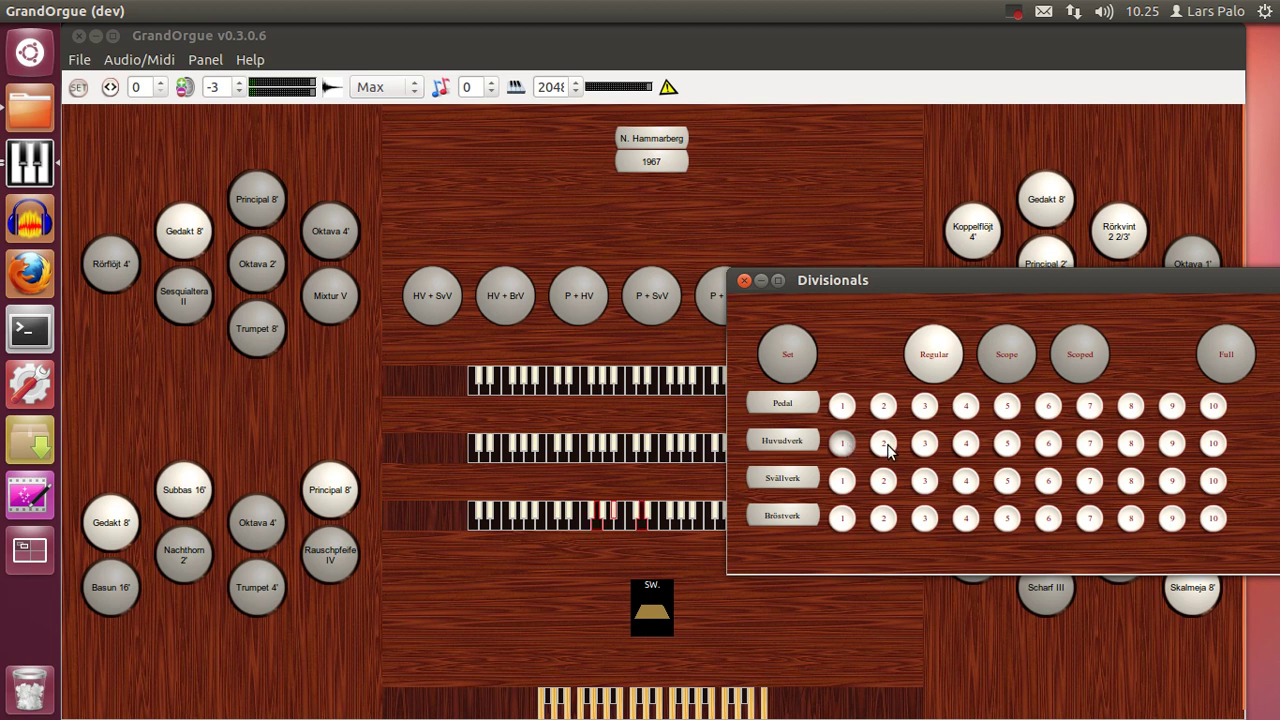
pyautogui.click(886, 446)
pyautogui.click(928, 446)
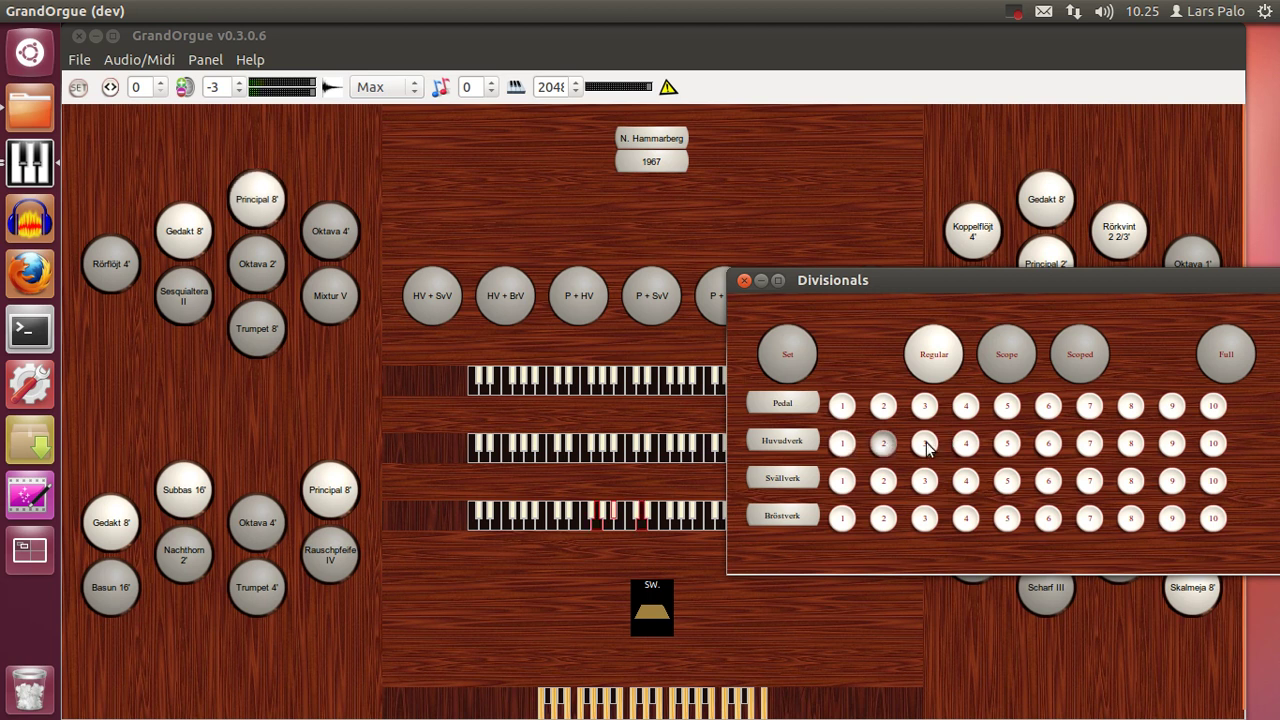
pyautogui.click(978, 446)
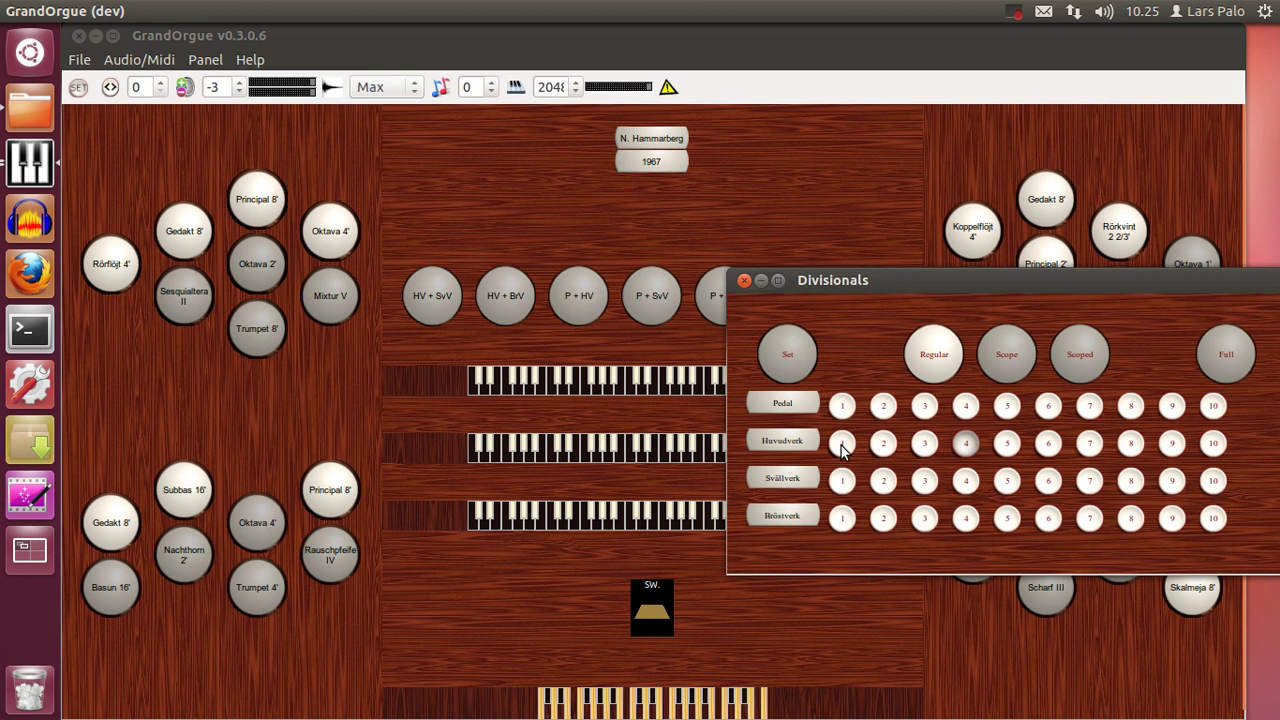
# Assign Huvudverk divisional 1 to Ploytec USB MIDI Program Change 1 on channel 1
pyautogui.rightClick(842, 446)
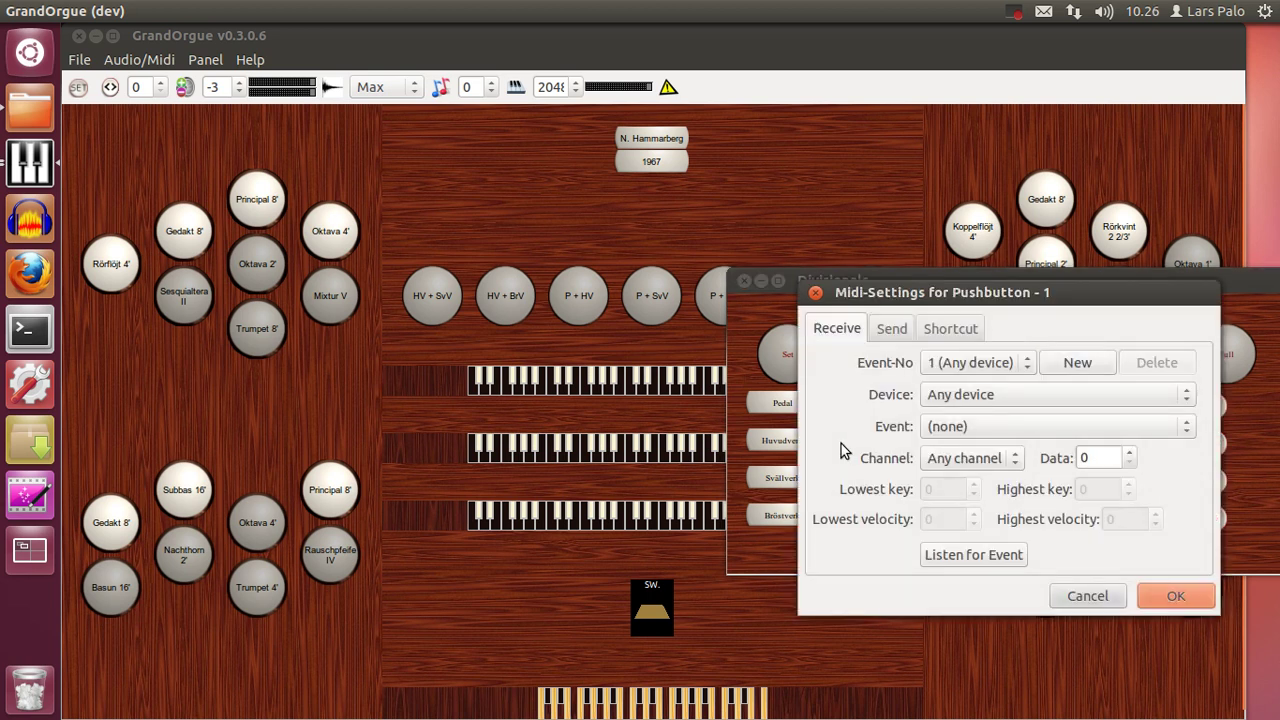
pyautogui.click(976, 556)
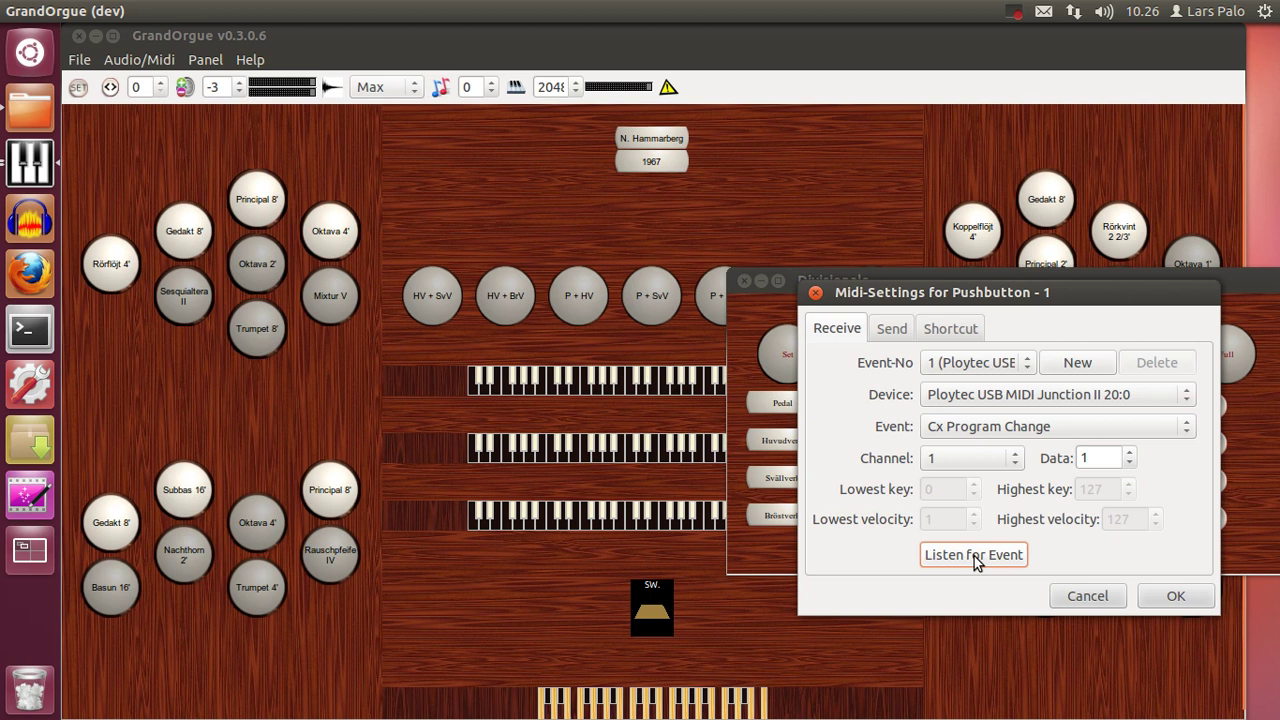
pyautogui.click(1166, 598)
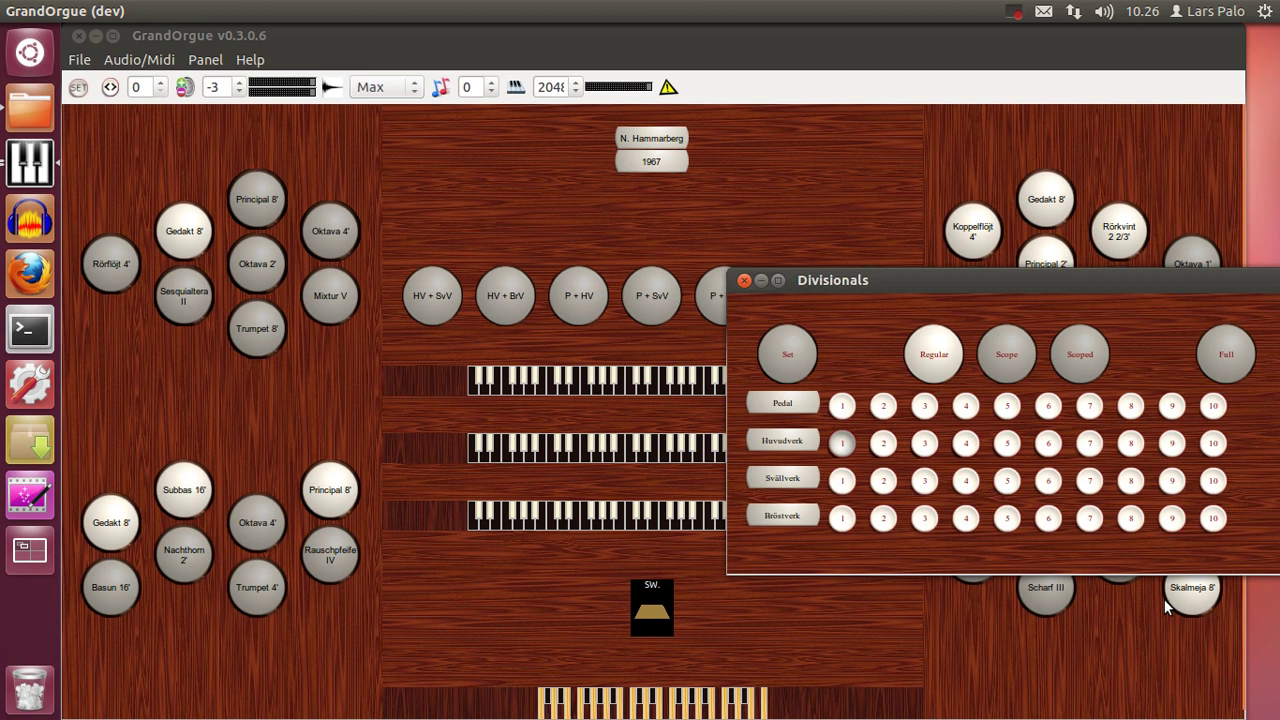
# Close the Divisionals panel, then open and close the Generals panel with generals 1–30
pyautogui.click(743, 282)
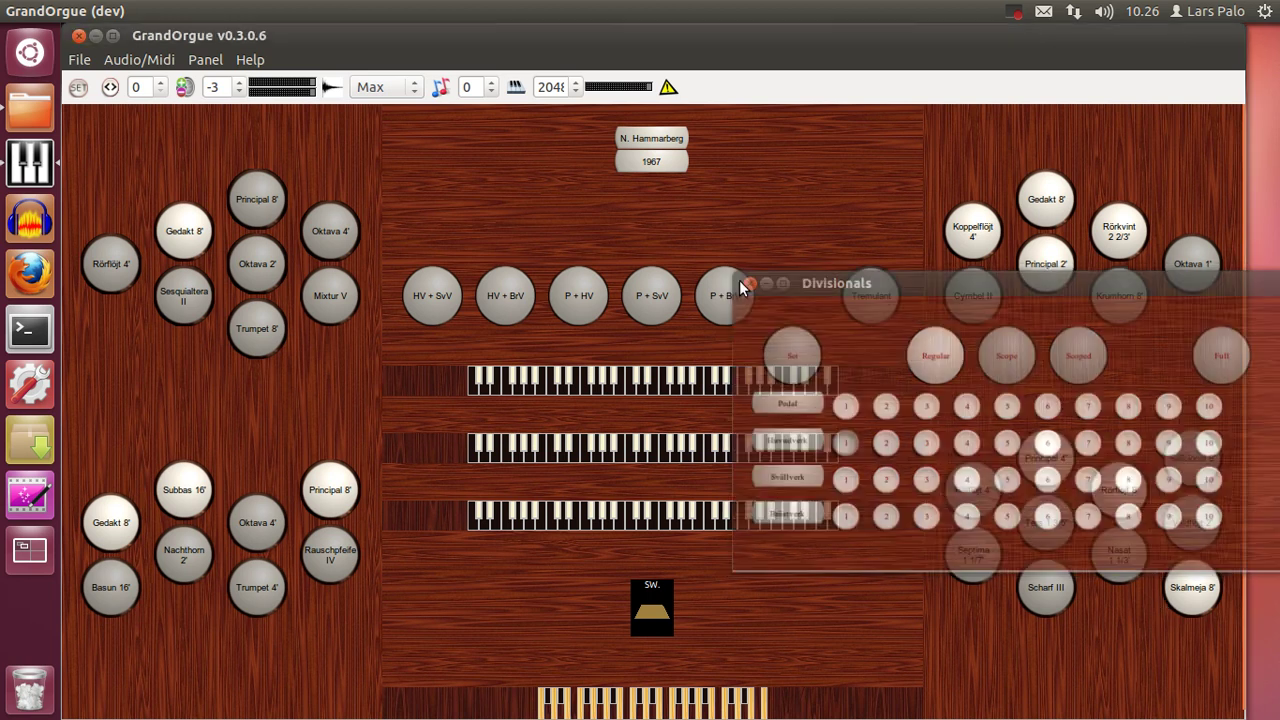
pyautogui.click(205, 60)
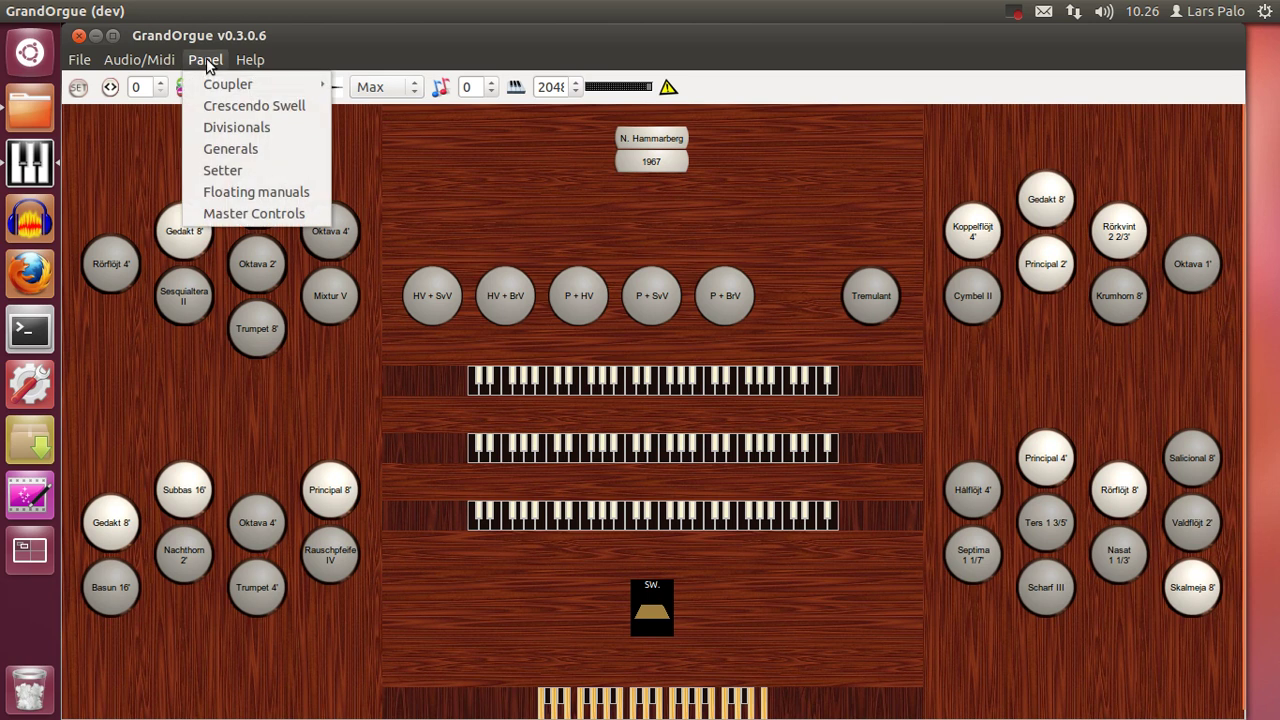
pyautogui.click(233, 150)
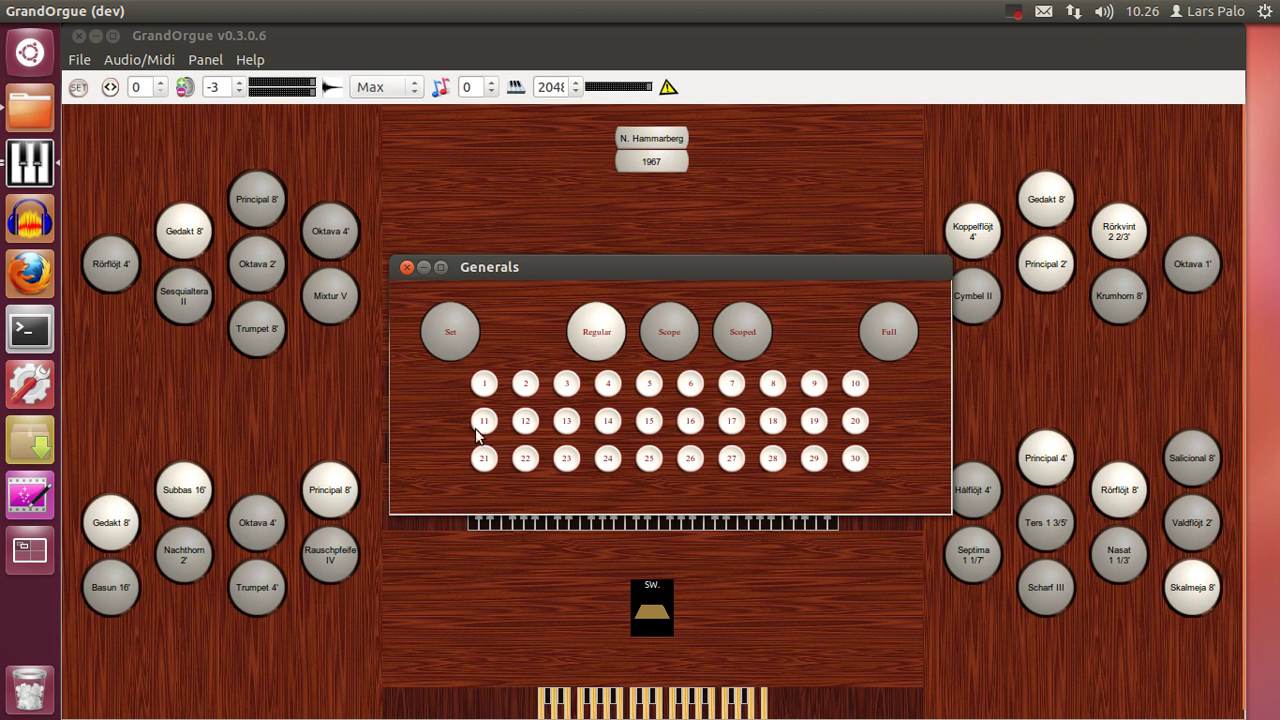
pyautogui.click(404, 268)
pyautogui.click(195, 60)
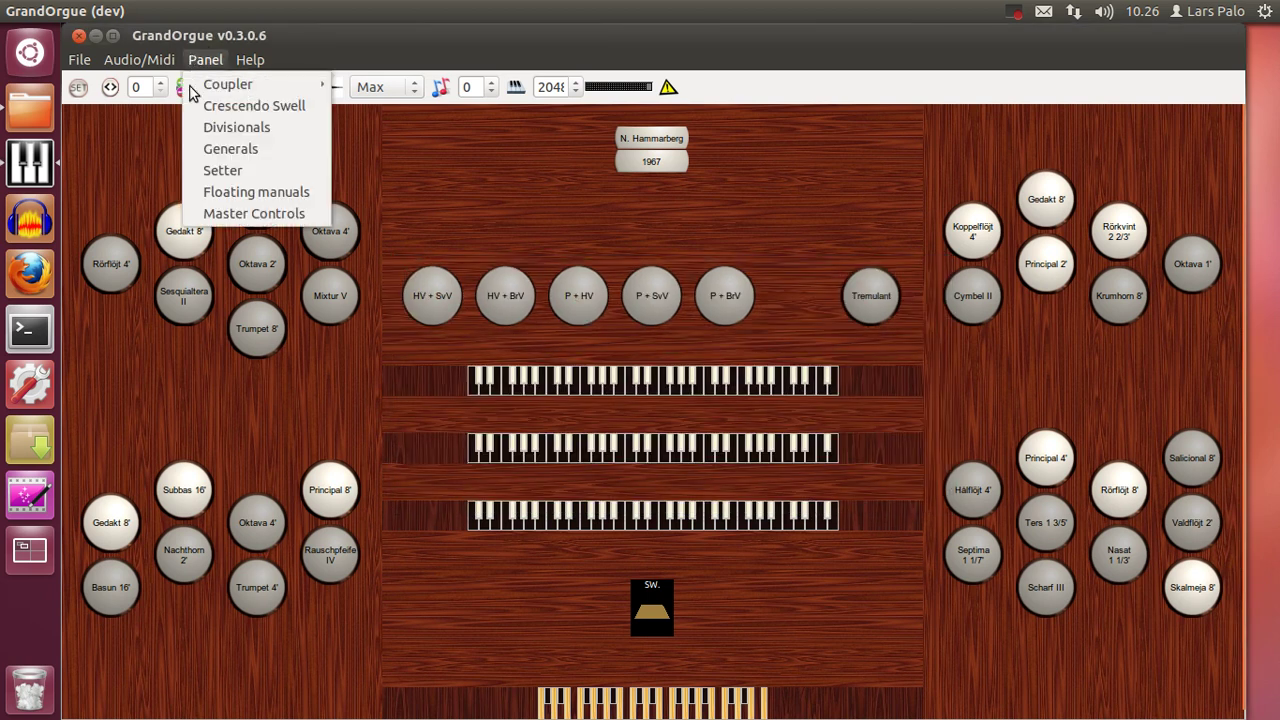
# Open the Setter panel, engage Set, select combination 000, and move the Setter right
pyautogui.click(220, 170)
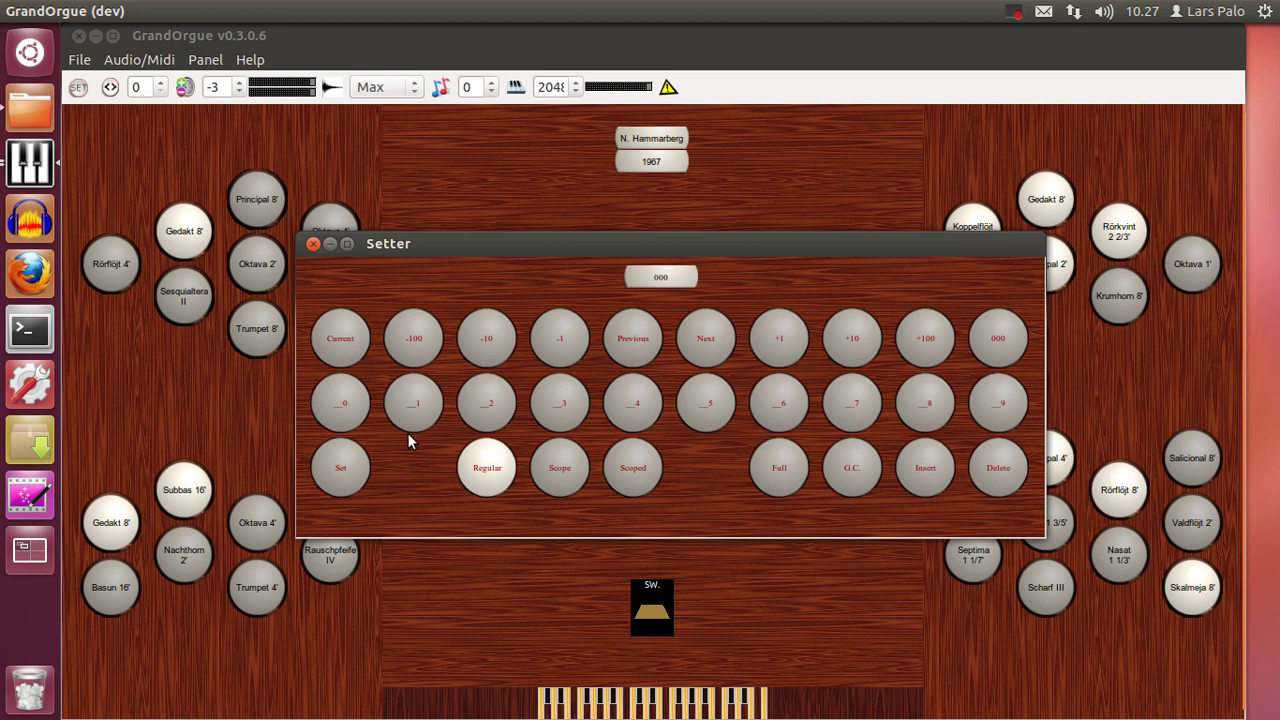
pyautogui.click(333, 485)
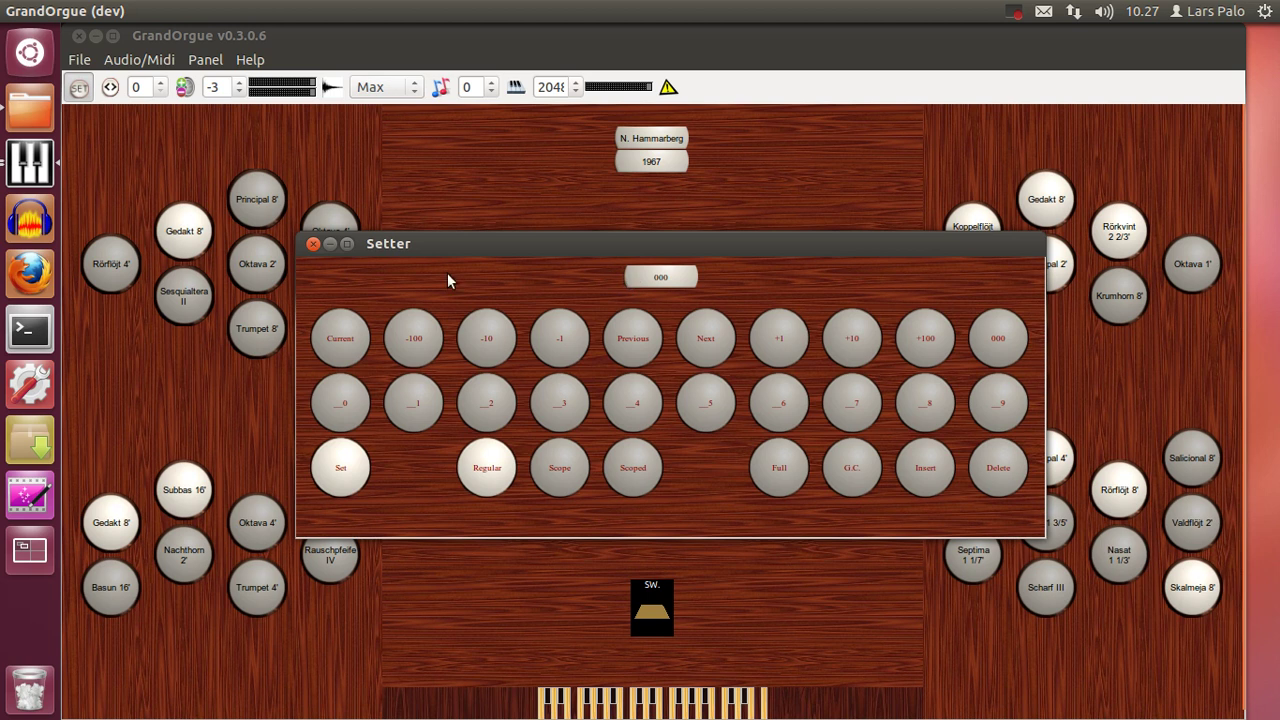
pyautogui.click(340, 345)
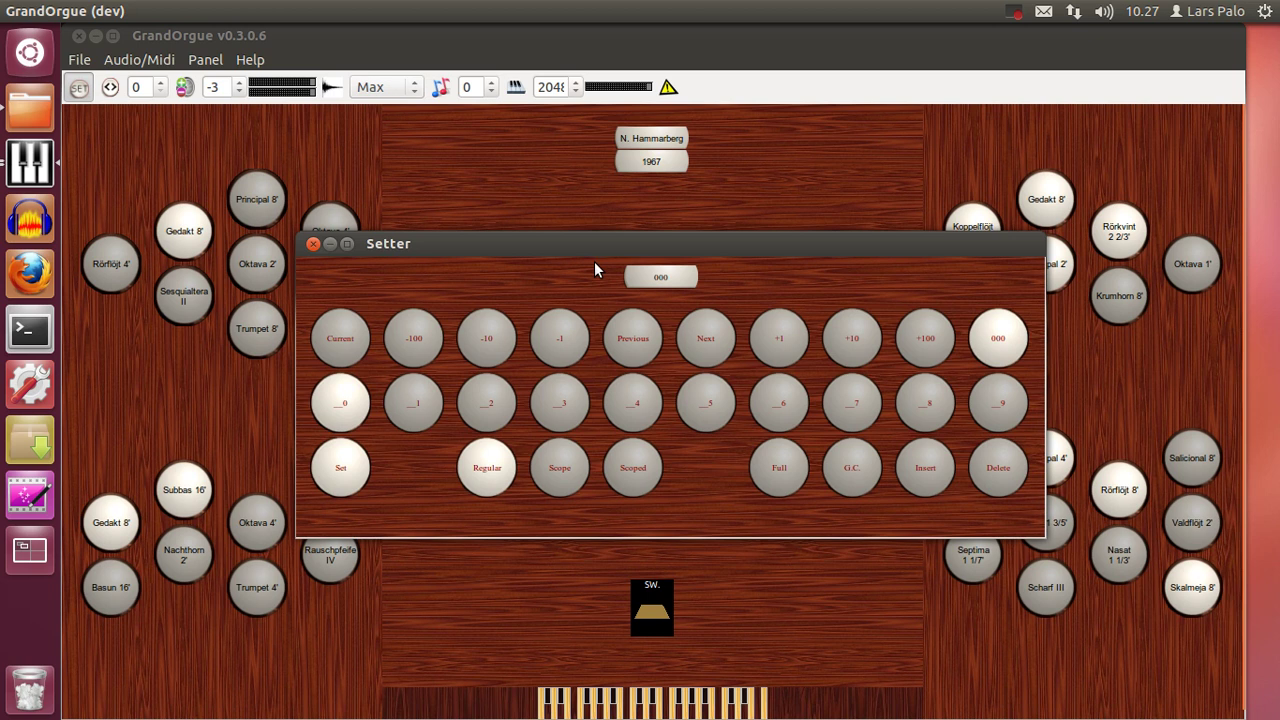
pyautogui.moveTo(603, 245); pyautogui.dragTo(838, 236)
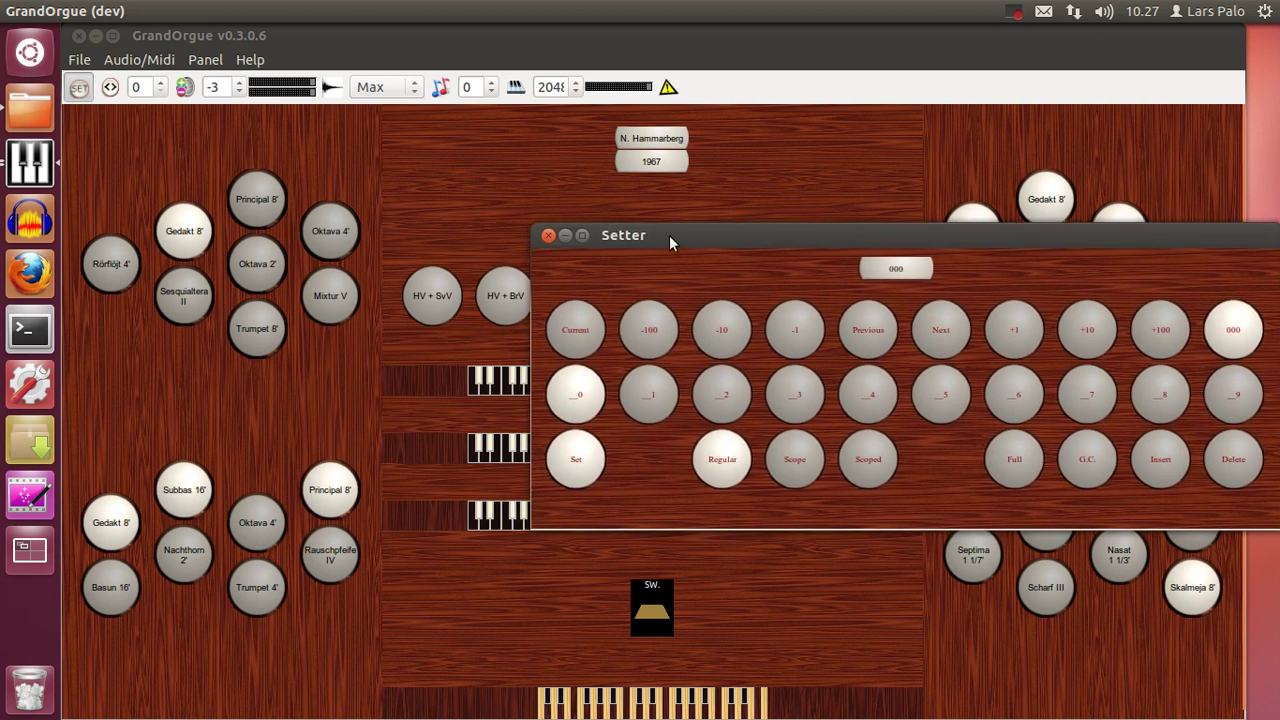
# Draw Principal 8' and Rörflöjt 4', then advance the Setter to combination 001
pyautogui.click(257, 210)
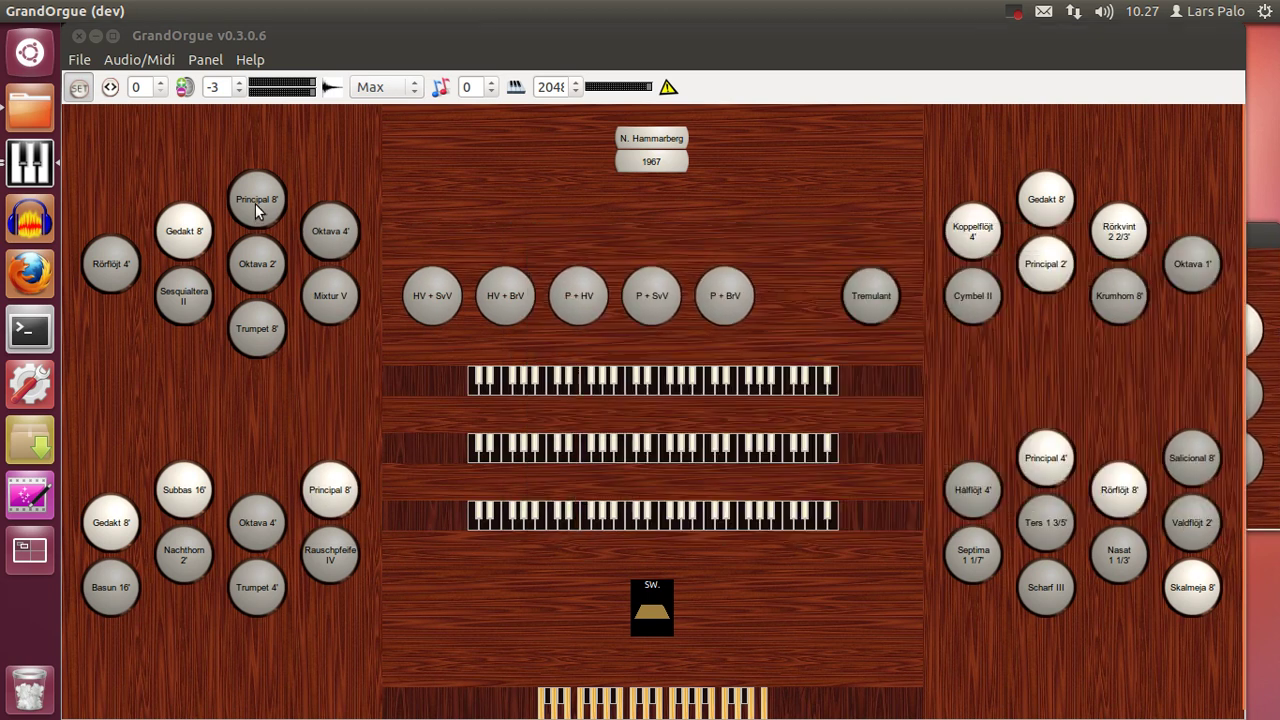
pyautogui.click(126, 258)
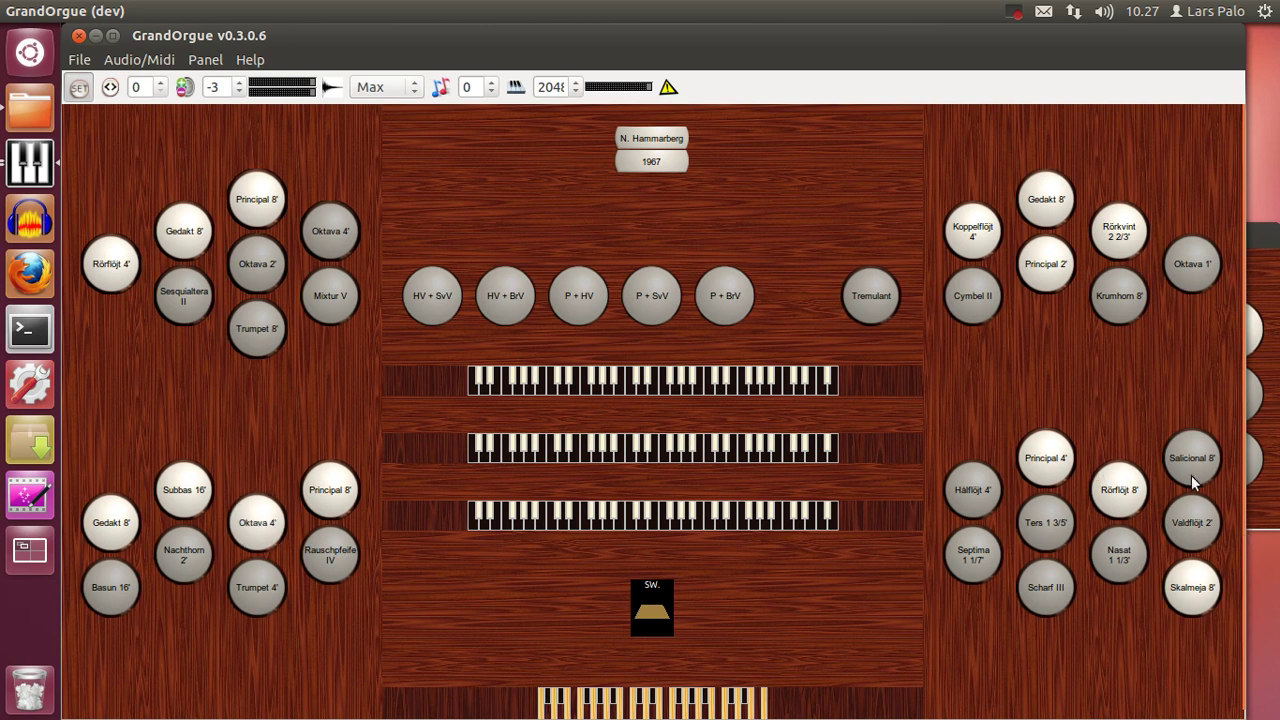
pyautogui.click(1264, 242)
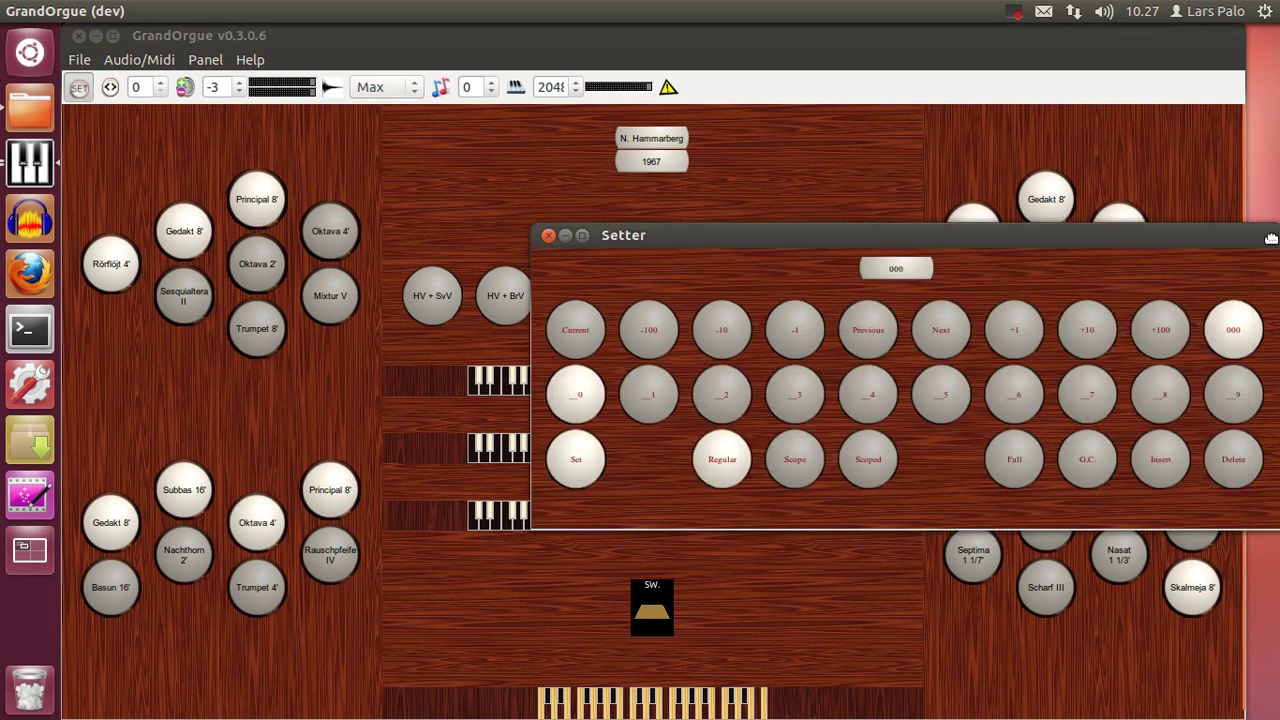
pyautogui.click(936, 334)
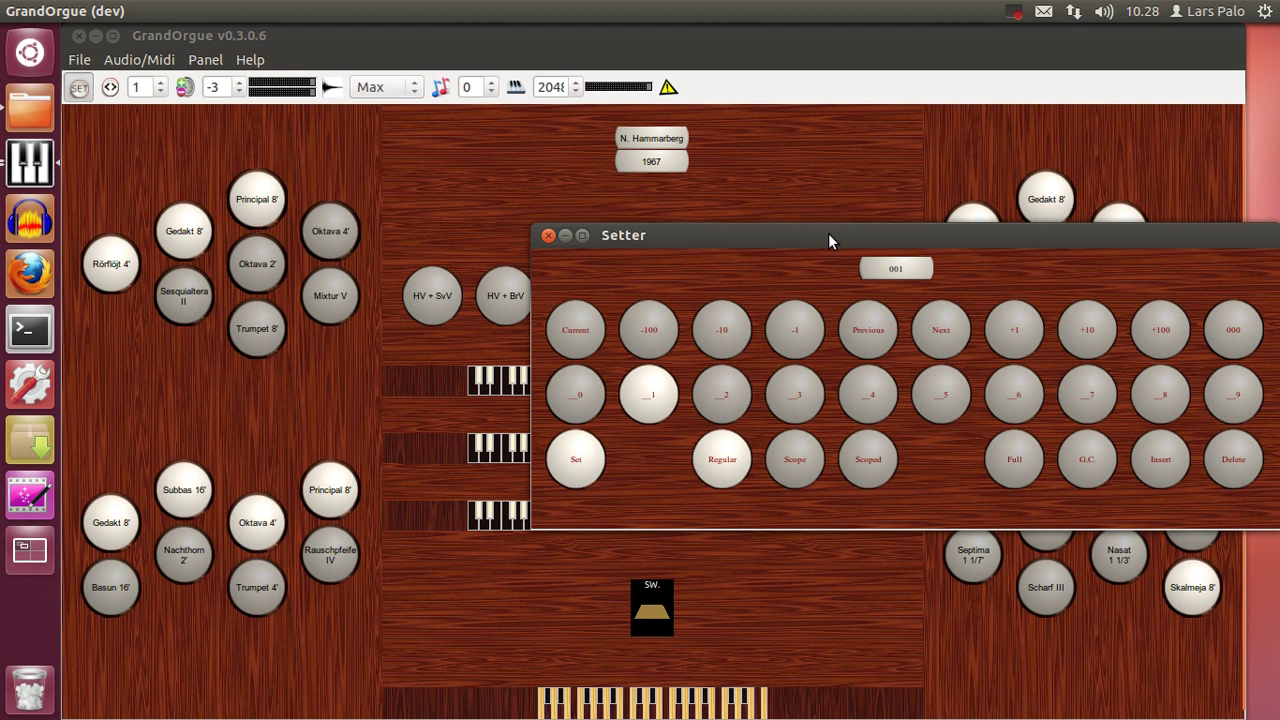
# Add Oktava 4', Oktava 2' and Oktava 1' to the combination registration
pyautogui.click(760, 32)
pyautogui.click(338, 236)
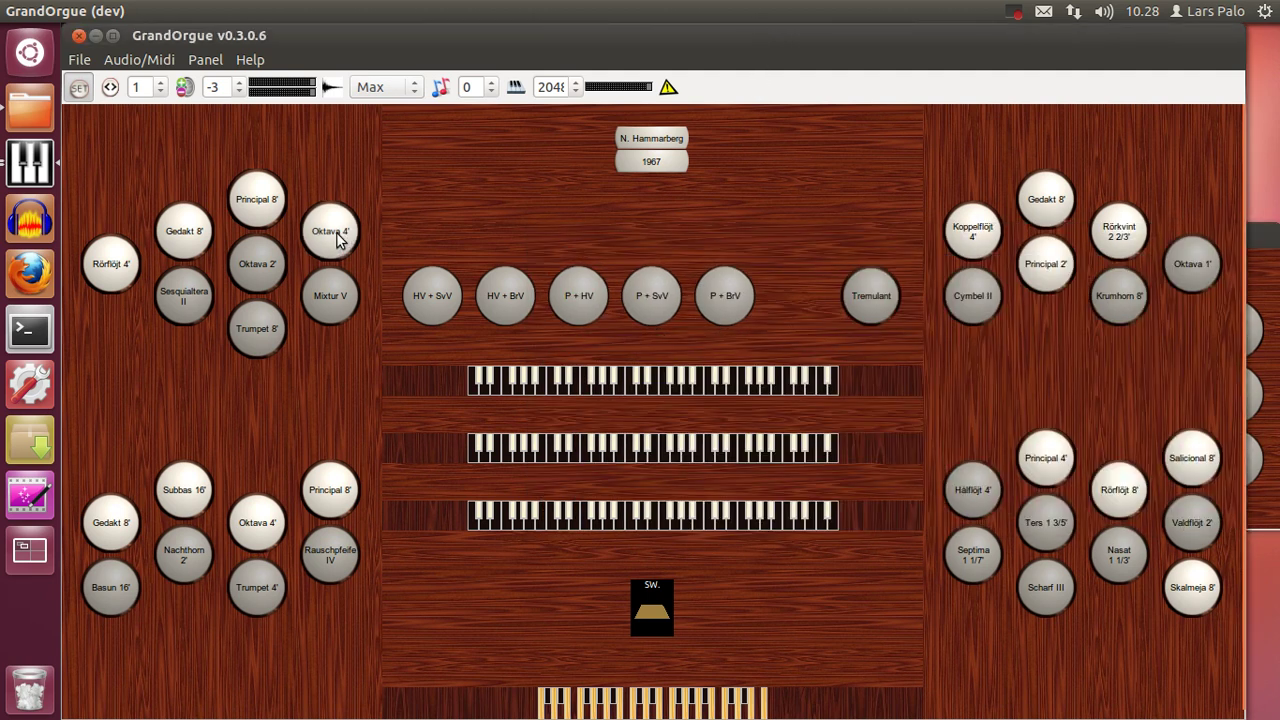
pyautogui.click(262, 272)
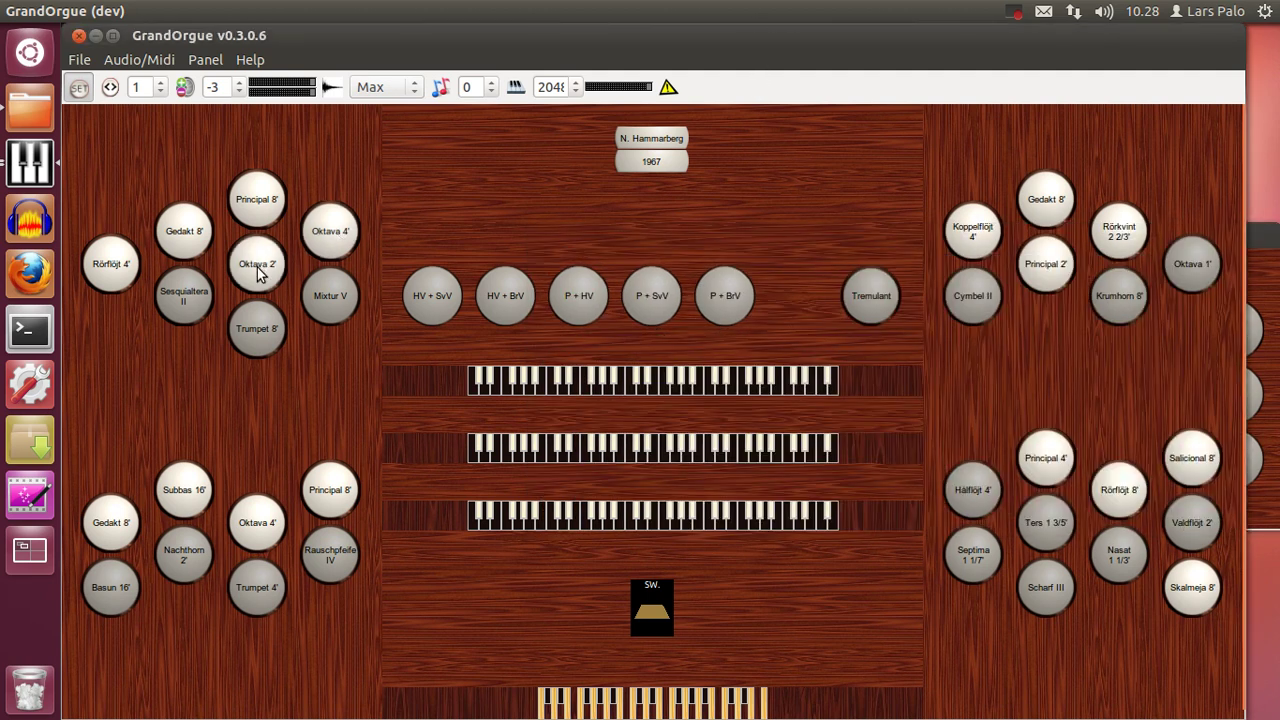
pyautogui.click(1183, 282)
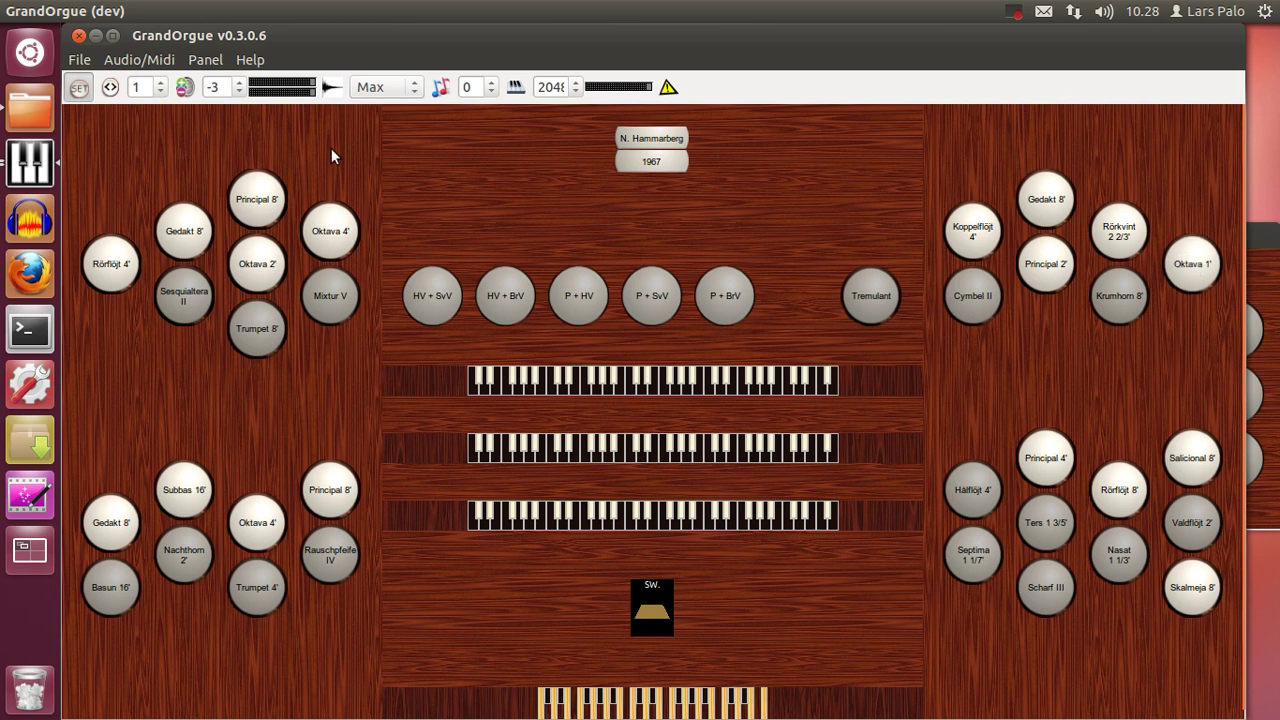
pyautogui.click(161, 81)
# Add Sesquialtera II and Mixtur V for combination 2, then Nasat 1 1/3', Valdflöjt 2' and P + SvV for 3
pyautogui.click(199, 312)
pyautogui.click(325, 302)
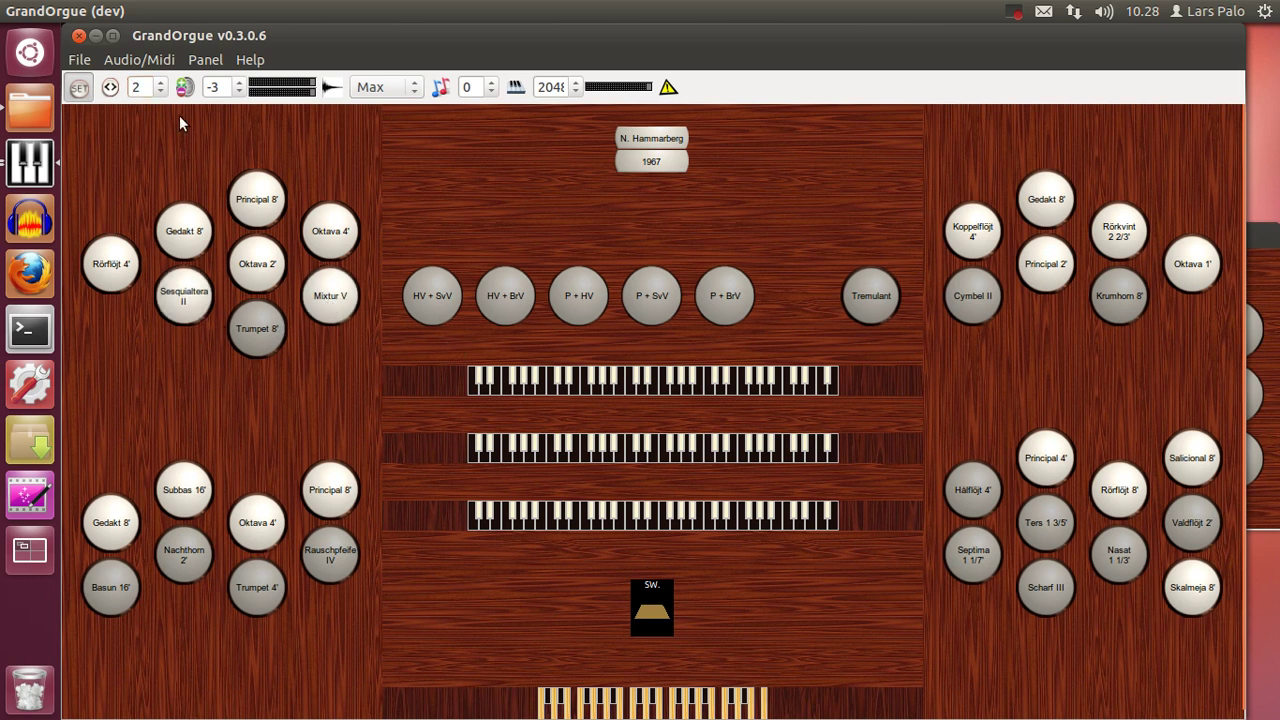
pyautogui.click(161, 81)
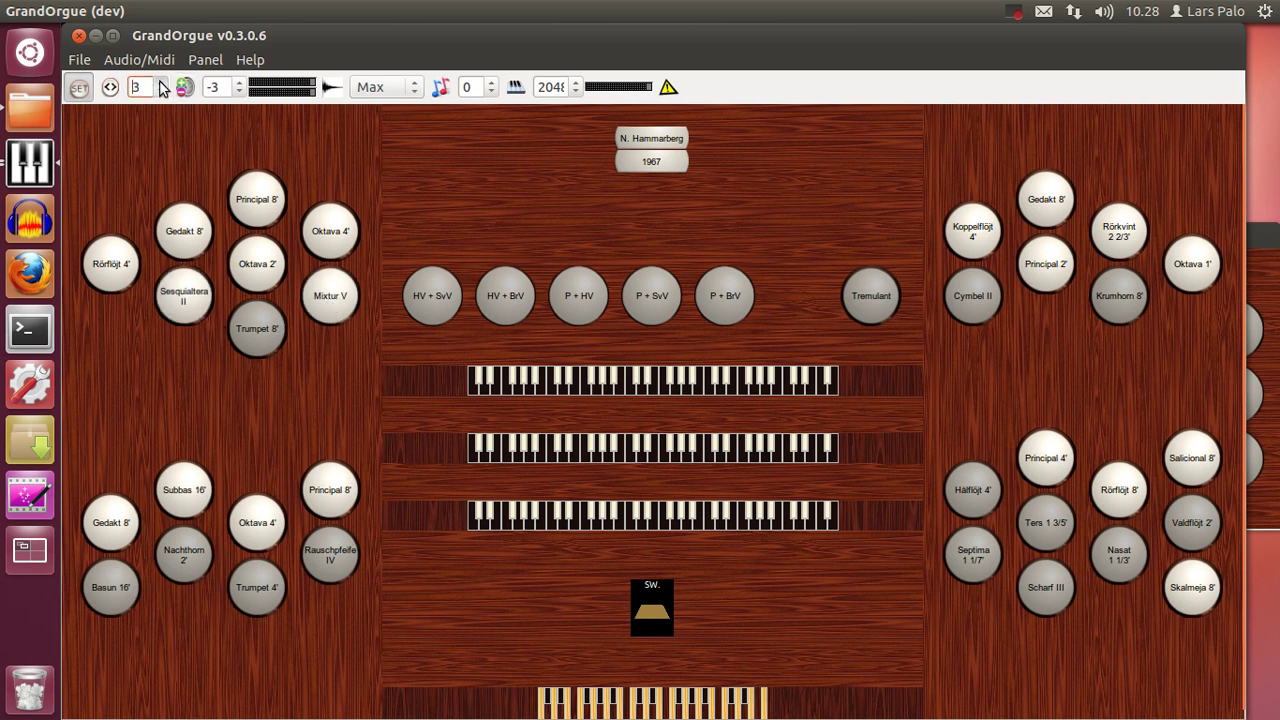
pyautogui.click(1112, 545)
pyautogui.click(1191, 522)
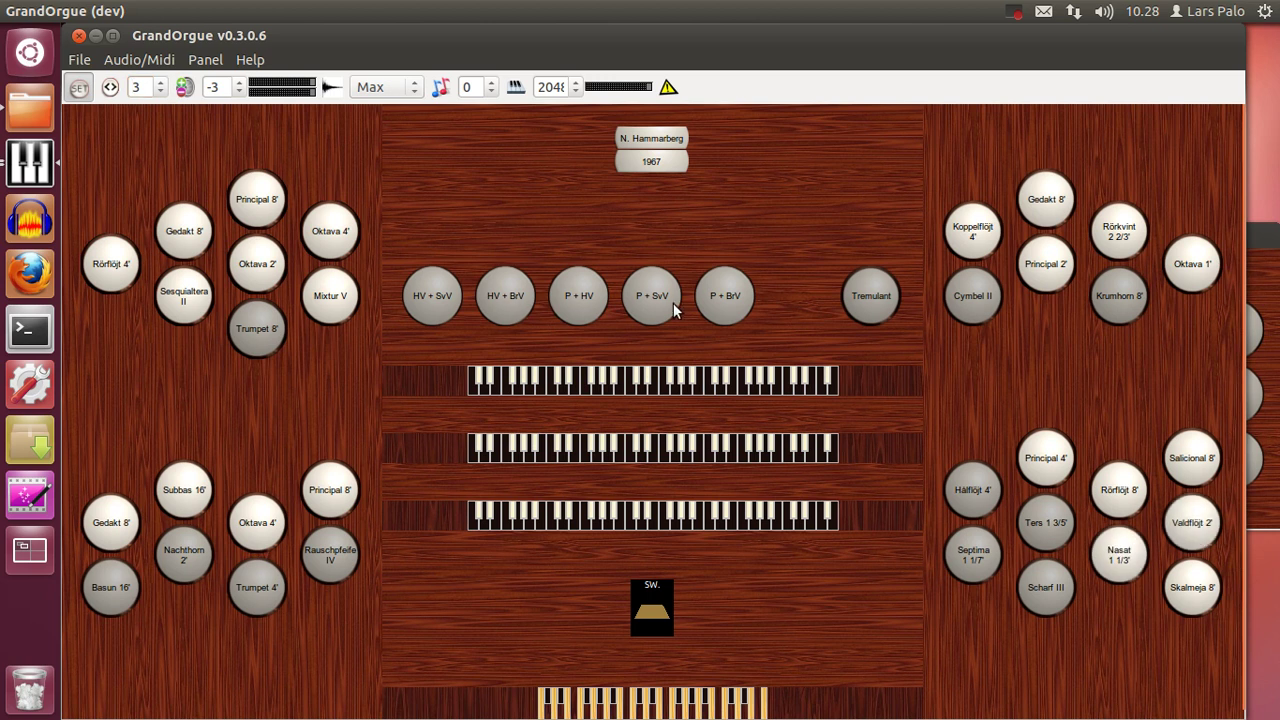
pyautogui.click(637, 272)
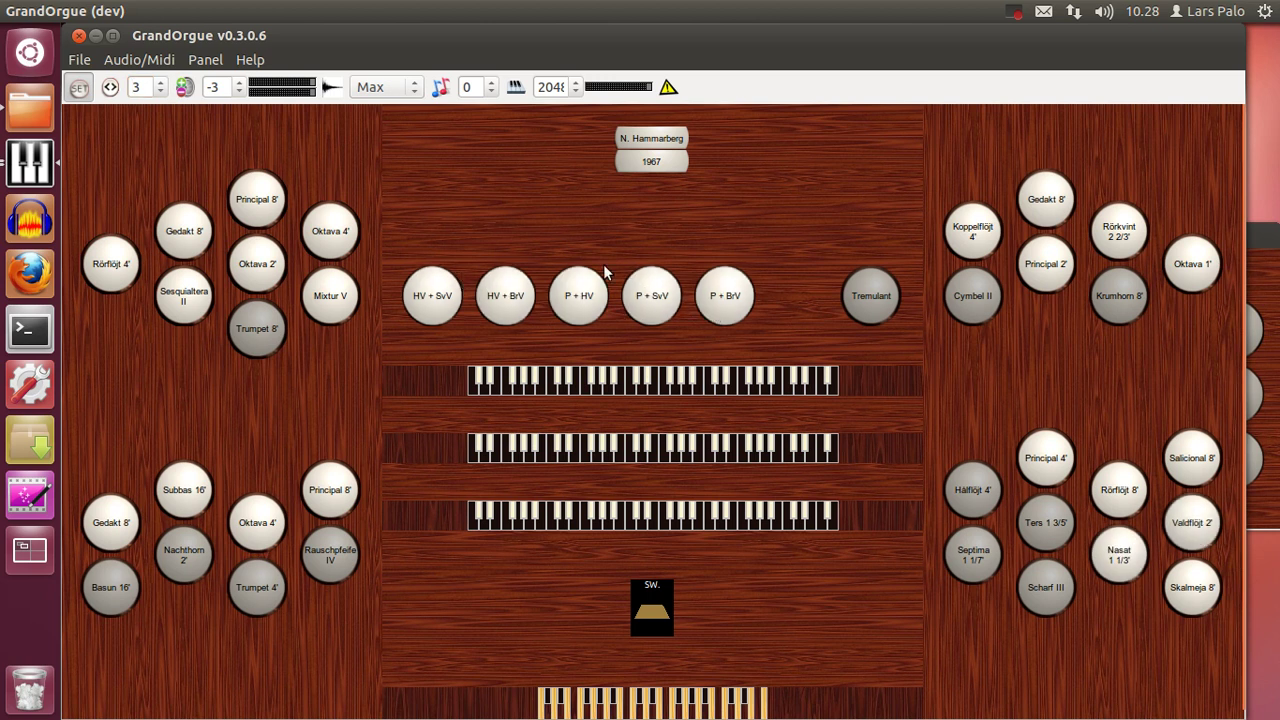
pyautogui.click(160, 82)
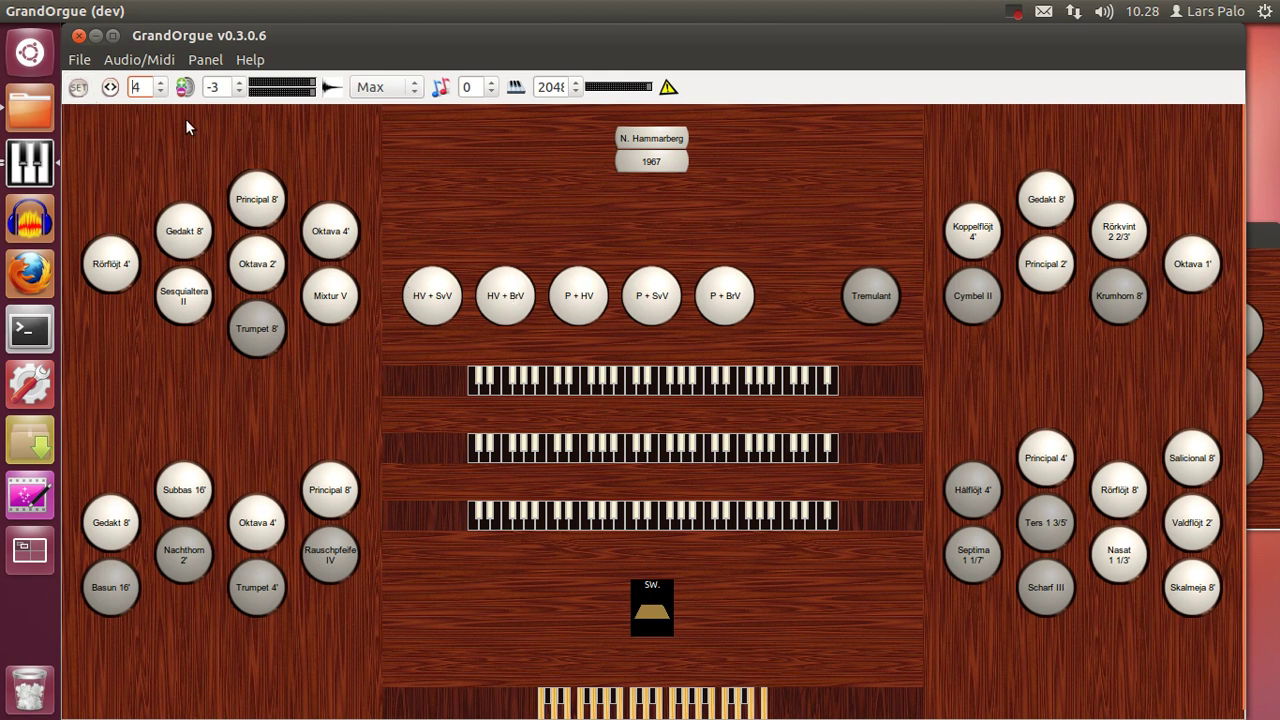
# Step down to combination 0, then recall combinations 1 through 4 in turn
pyautogui.click(160, 91)
pyautogui.click(160, 91)
pyautogui.click(160, 91)
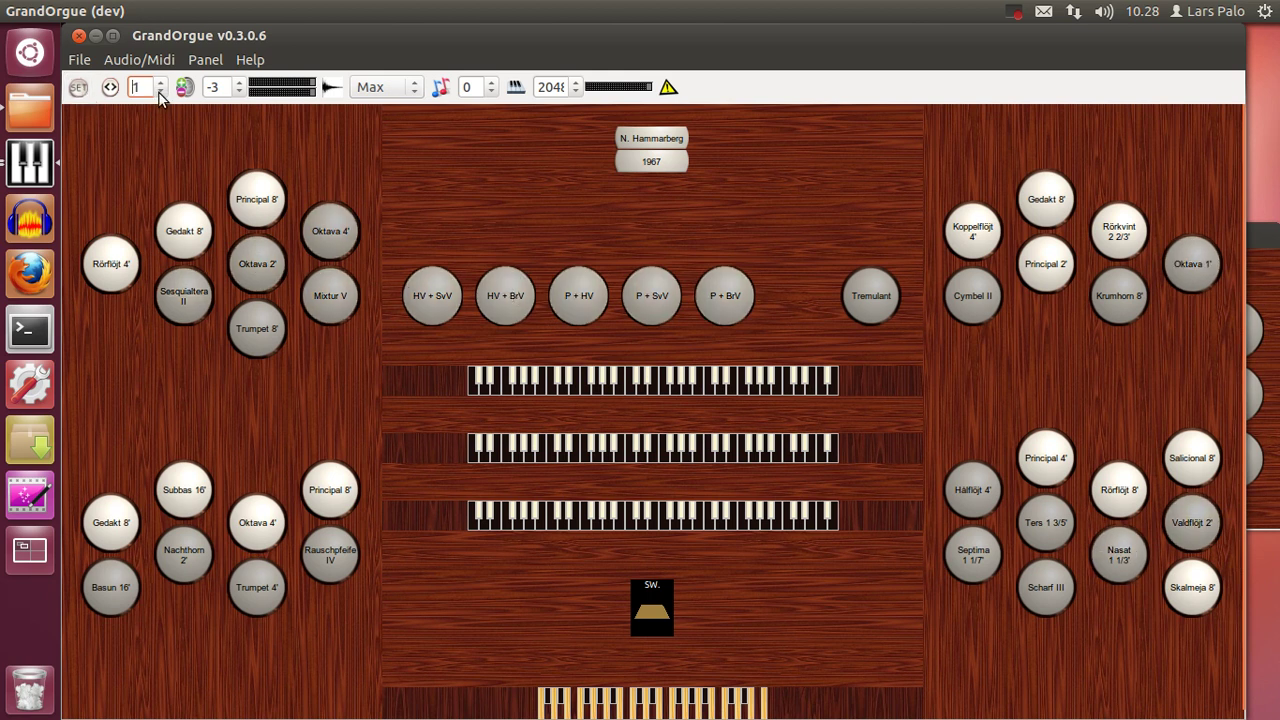
pyautogui.click(160, 91)
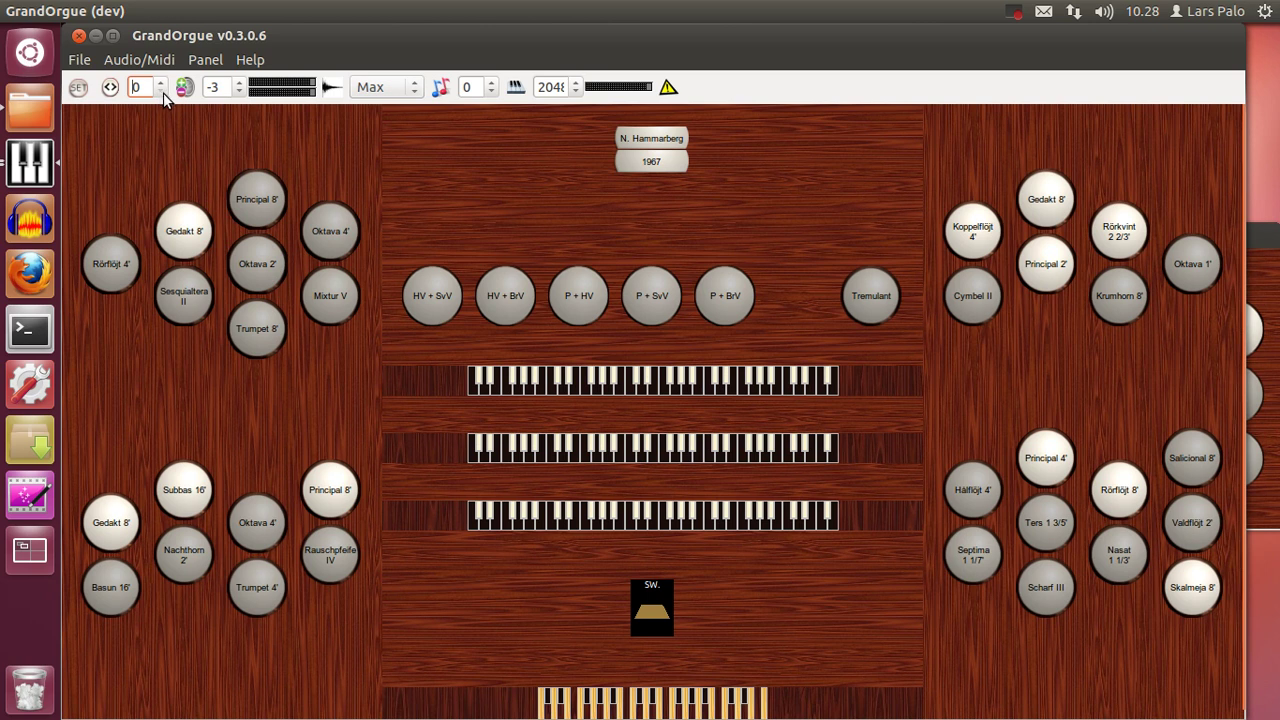
pyautogui.click(165, 83)
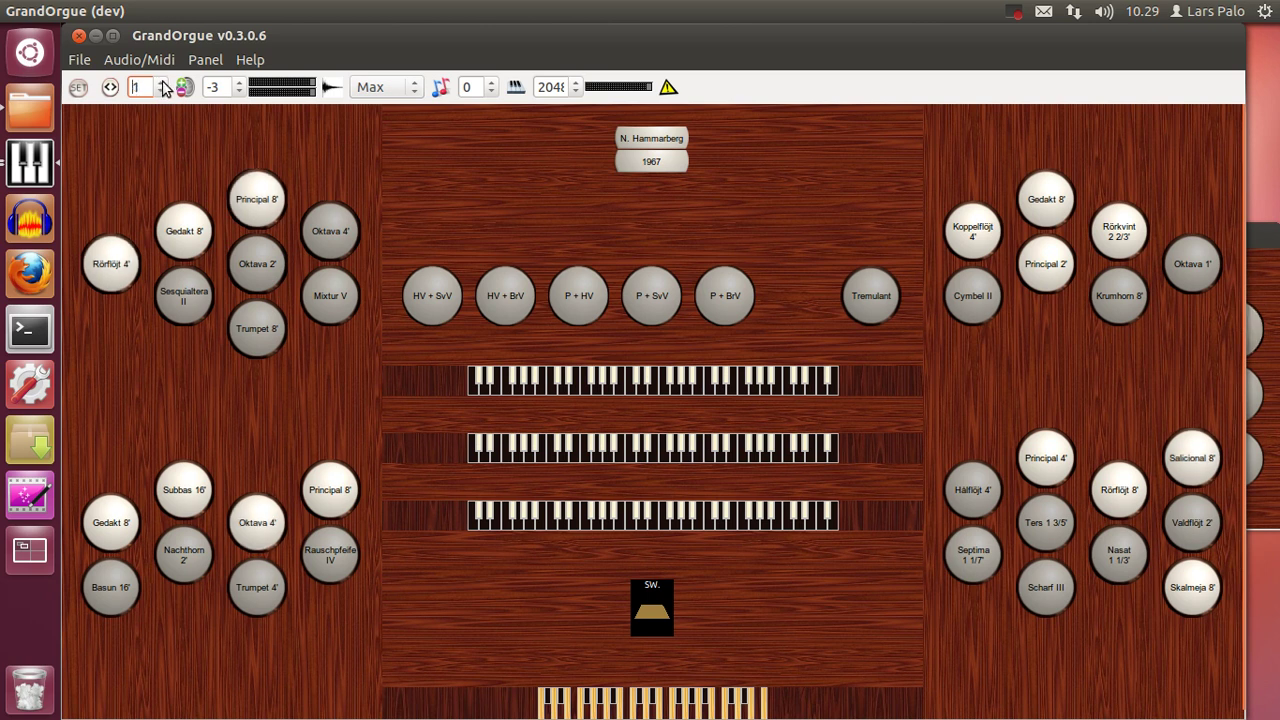
pyautogui.click(165, 83)
pyautogui.click(165, 83)
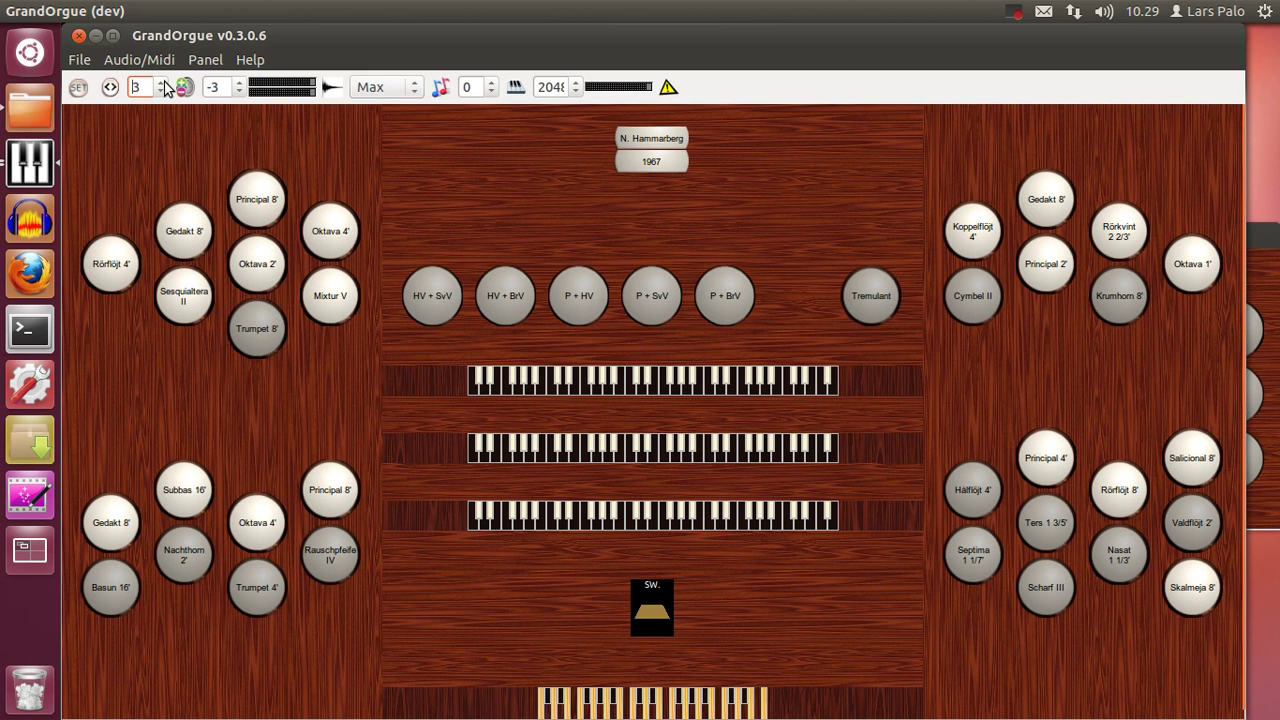
pyautogui.click(165, 83)
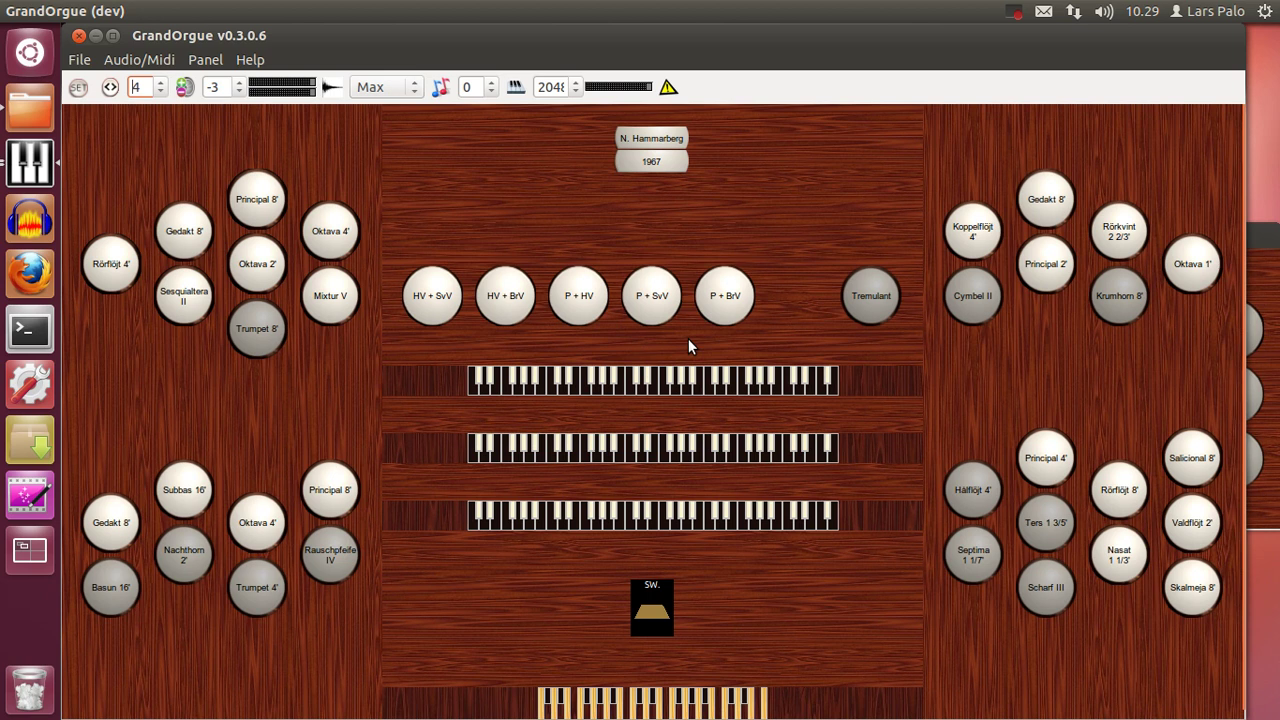
# Turn off P + HV and HV + BrV, store combination 4 with Set, and verify it
pyautogui.click(588, 306)
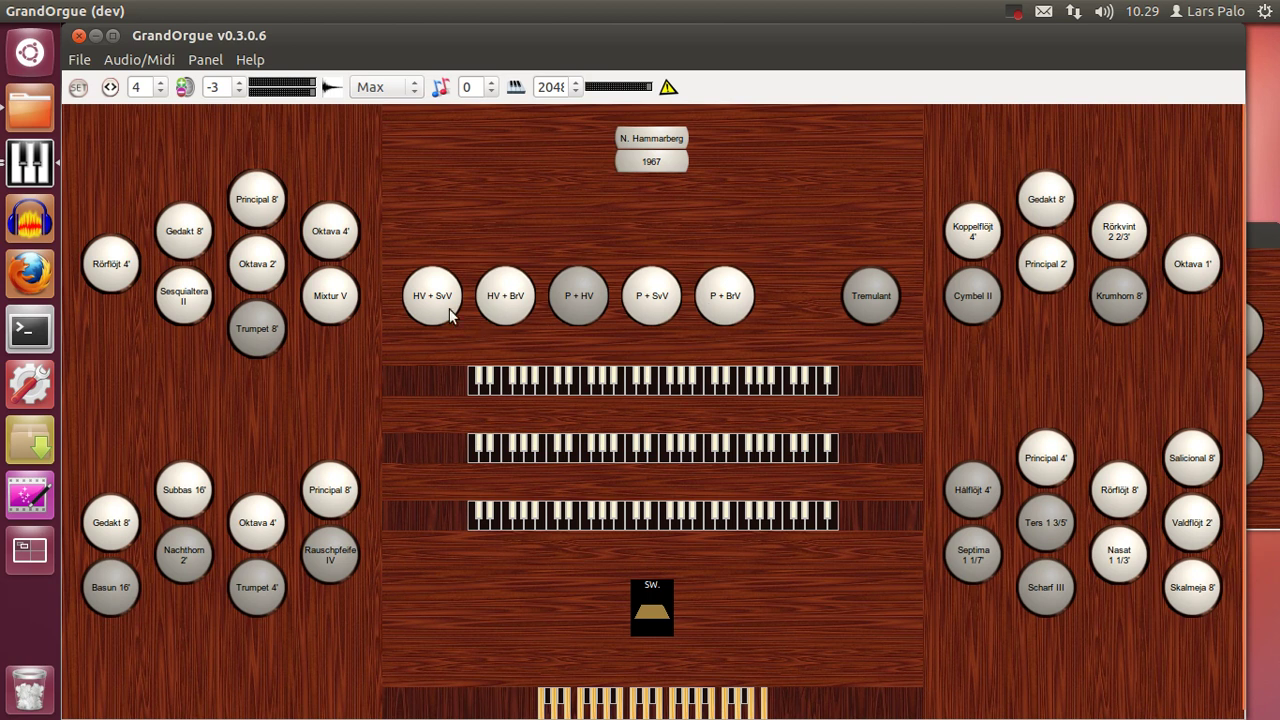
pyautogui.click(508, 303)
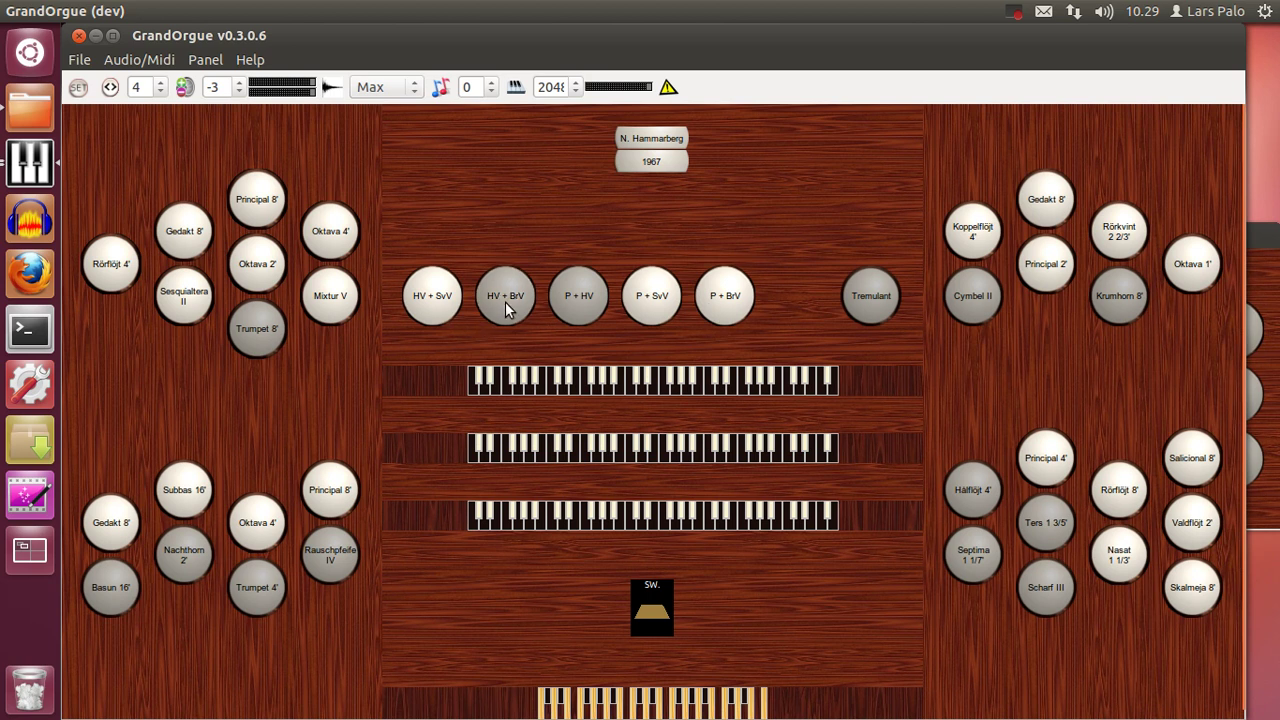
pyautogui.click(79, 92)
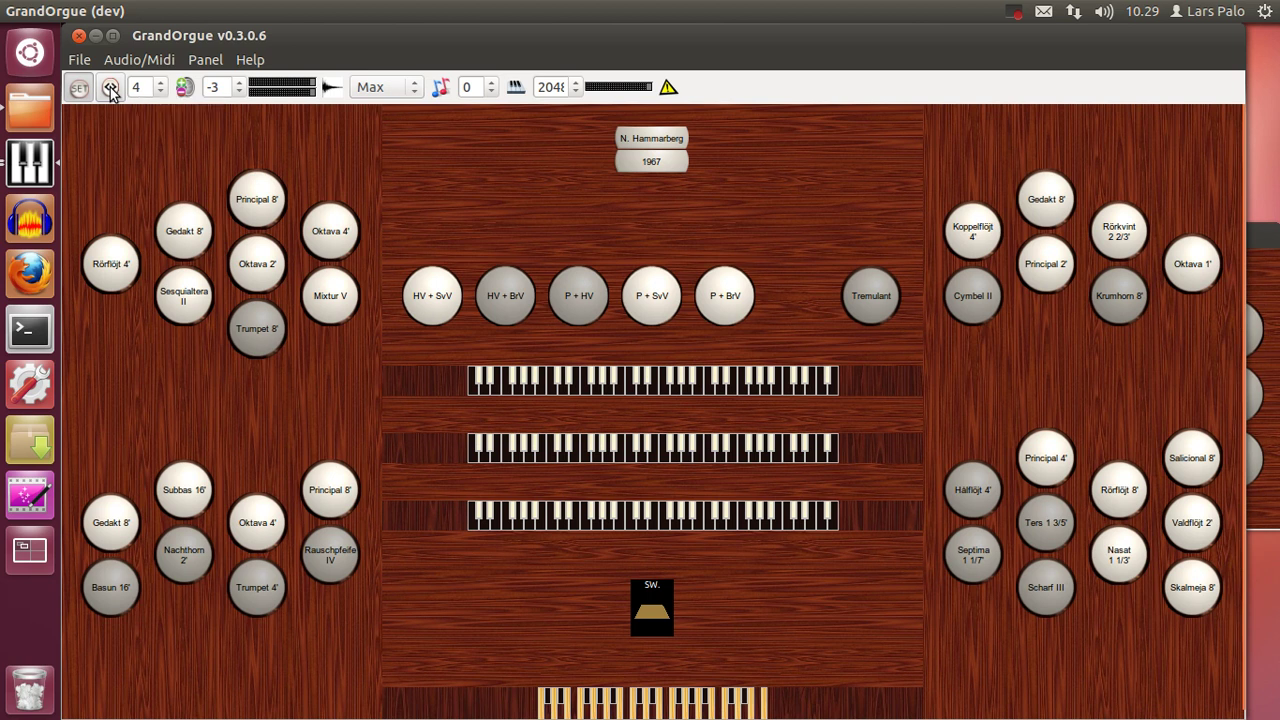
pyautogui.click(161, 92)
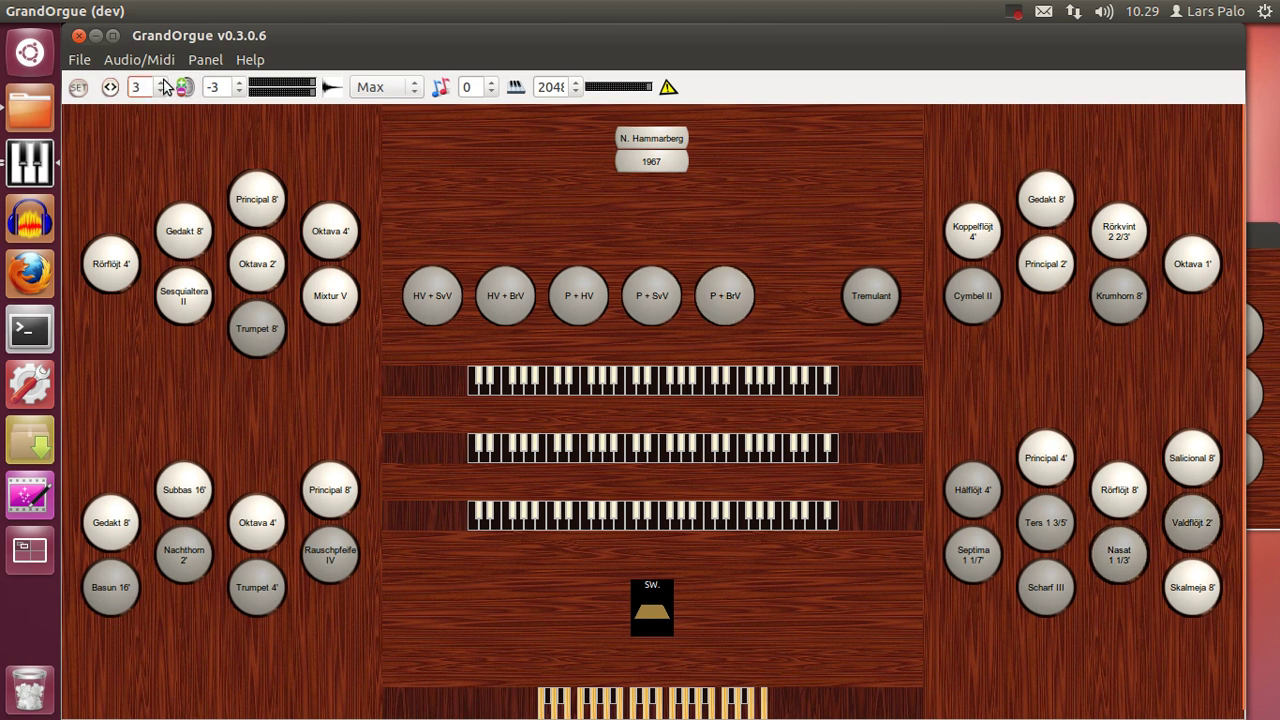
pyautogui.click(162, 83)
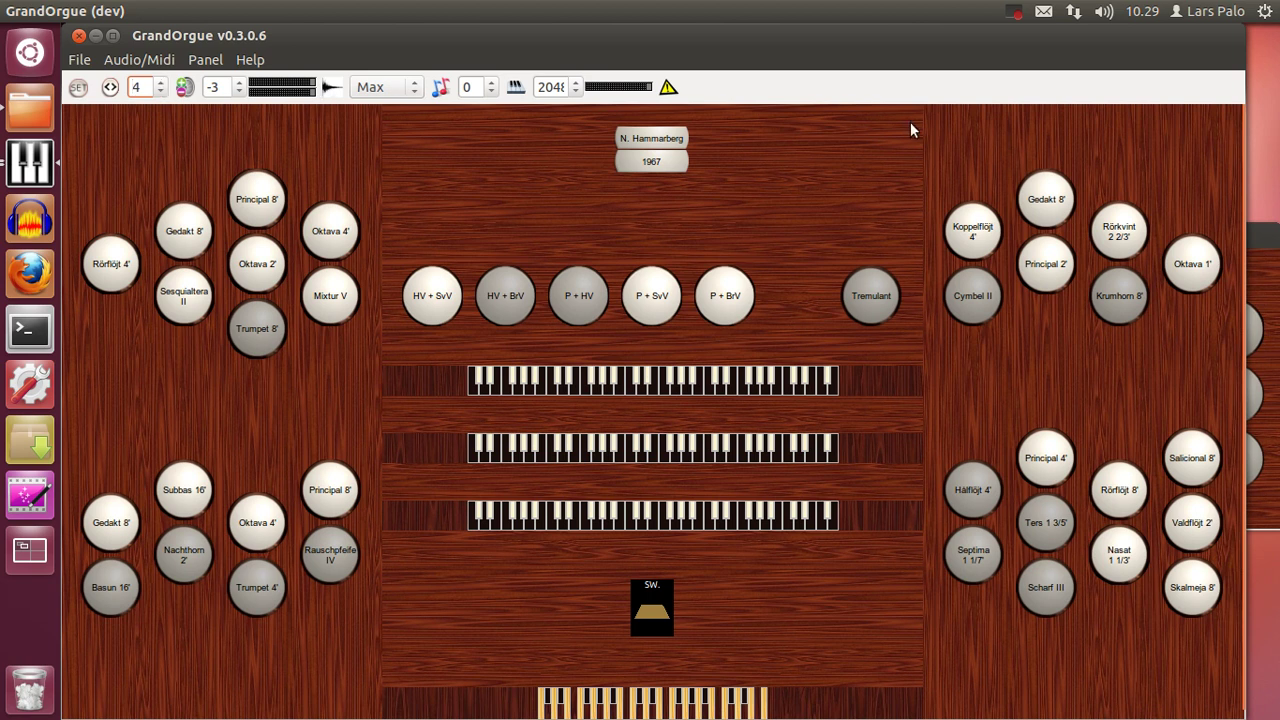
pyautogui.click(1264, 250)
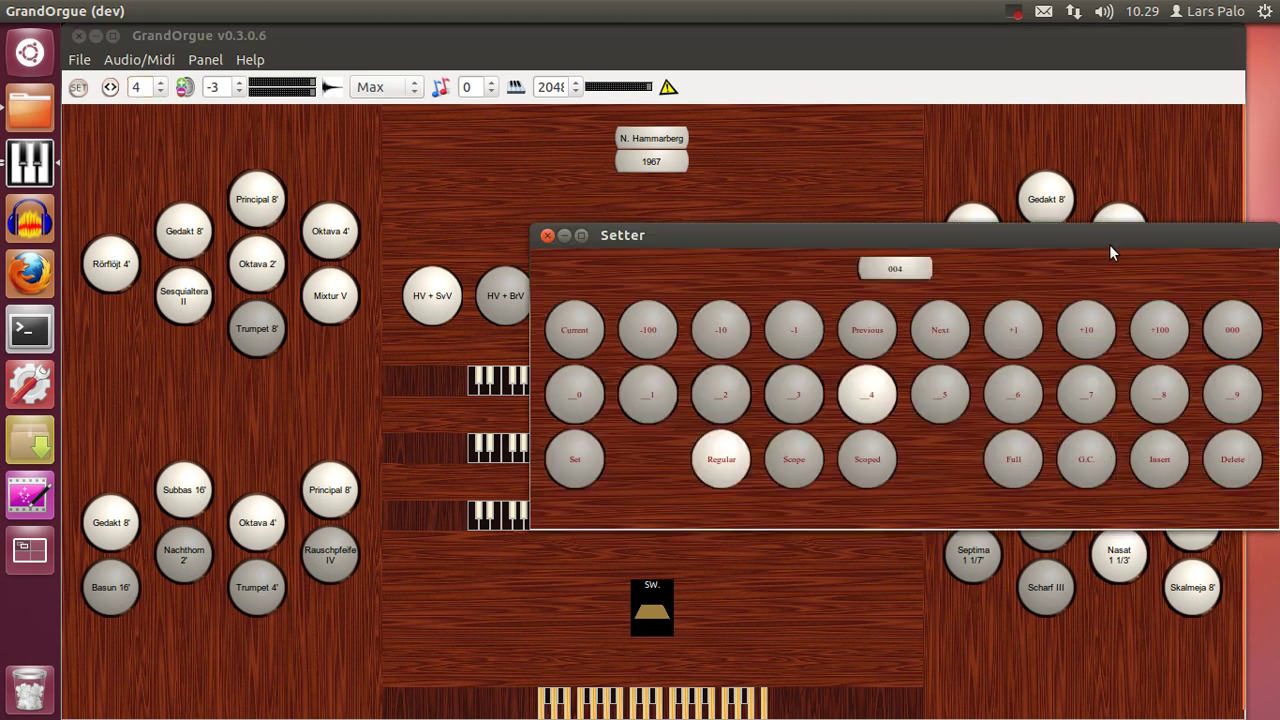
# Close the Setter and open Master Controls, placing it right of the console
pyautogui.click(547, 235)
pyautogui.click(204, 62)
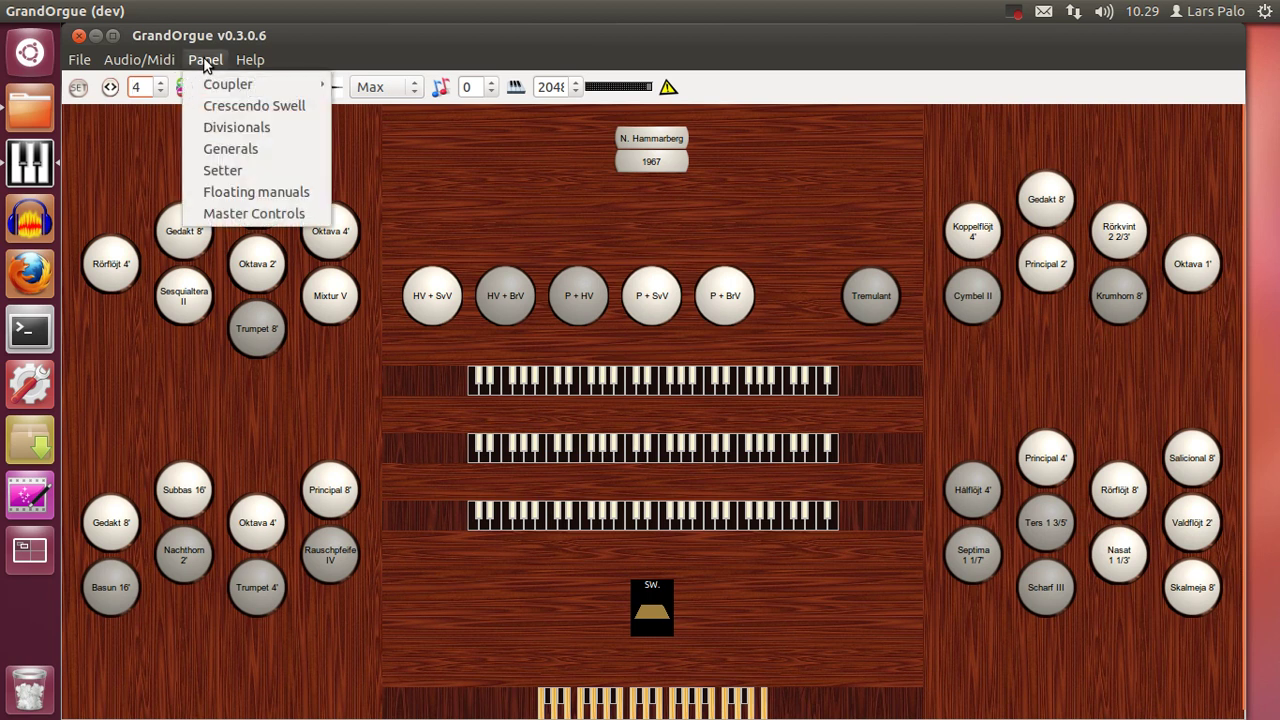
pyautogui.click(240, 214)
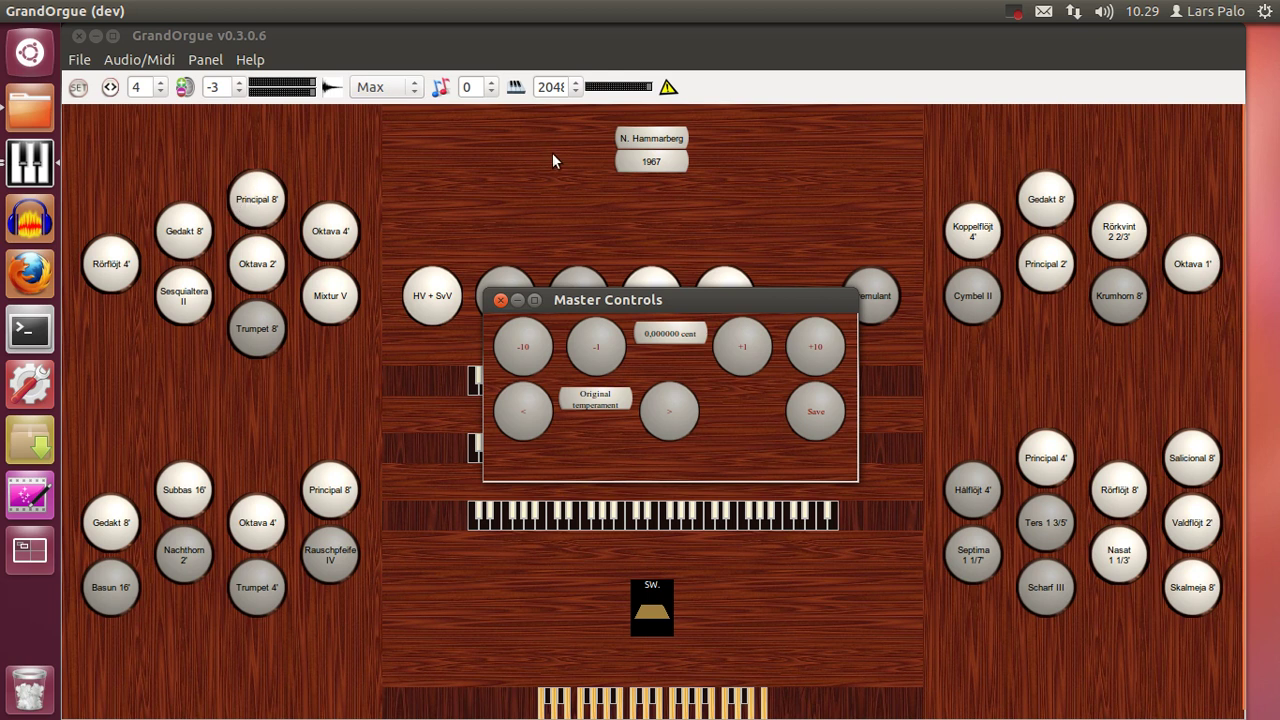
pyautogui.moveTo(605, 300); pyautogui.dragTo(1038, 245)
pyautogui.click(575, 35)
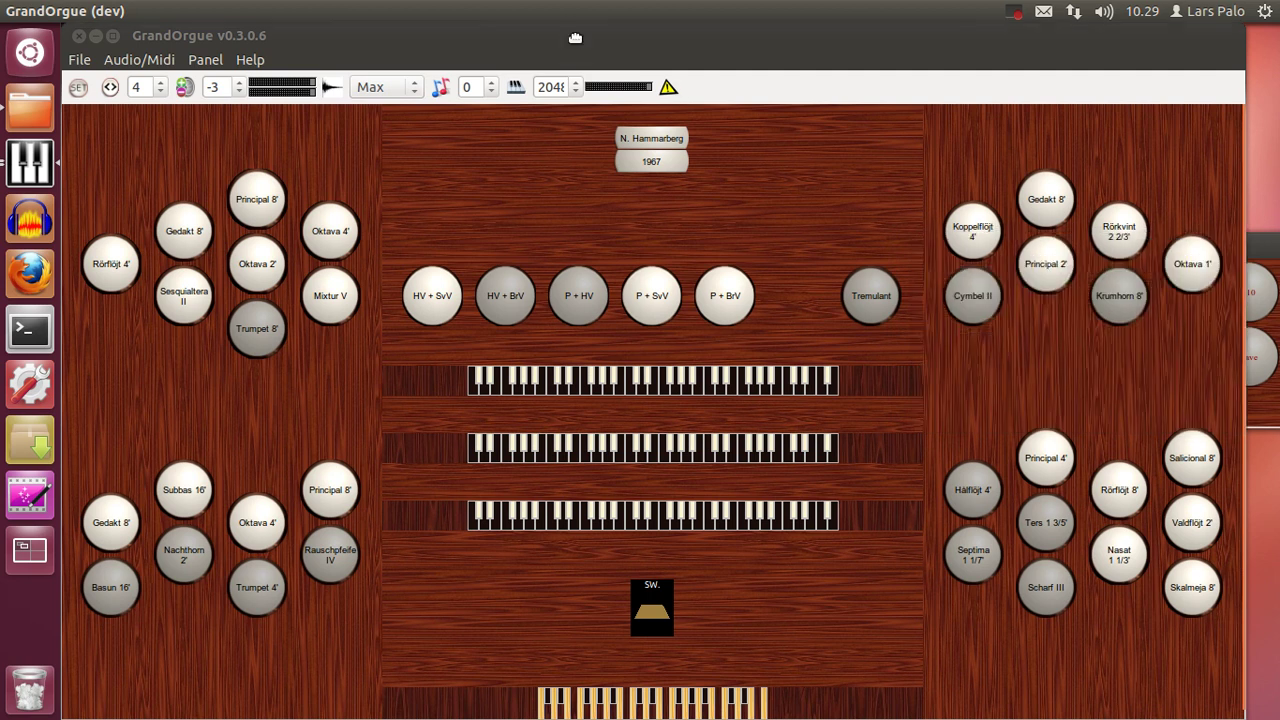
# Tick 'Ignore pitch info in organ samples wav files' in Organ settings and confirm
pyautogui.click(157, 62)
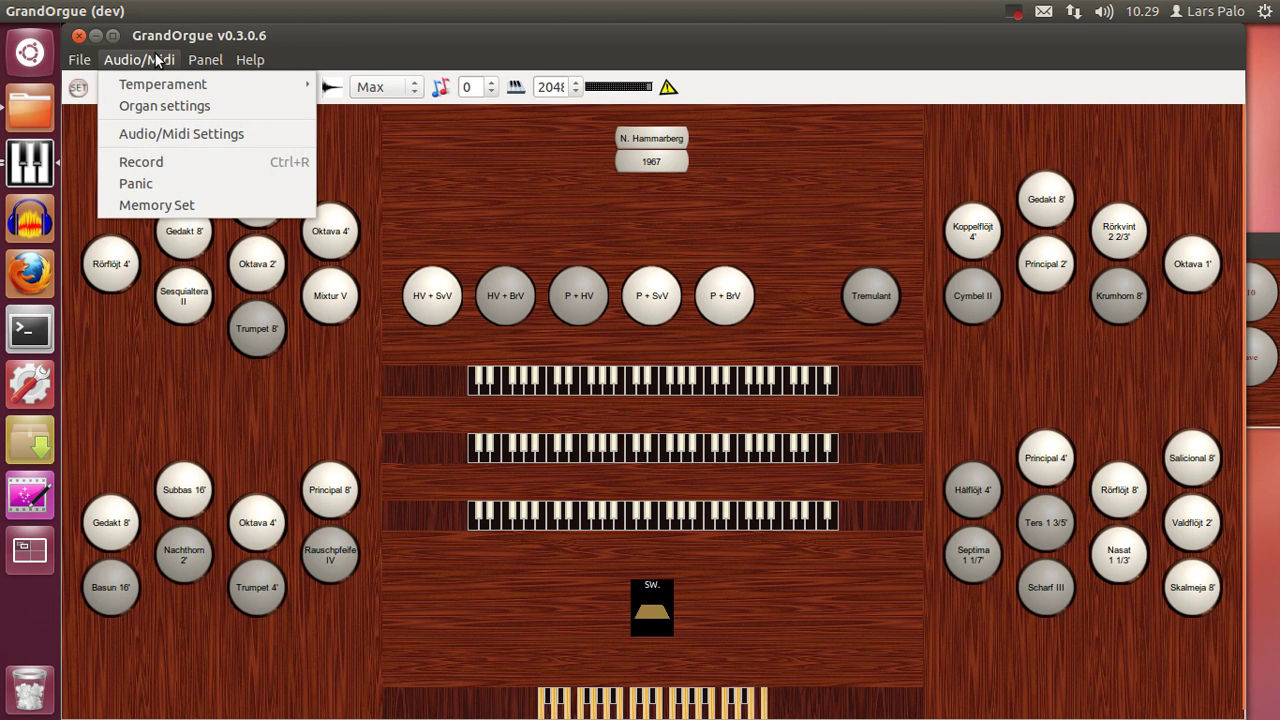
pyautogui.click(170, 107)
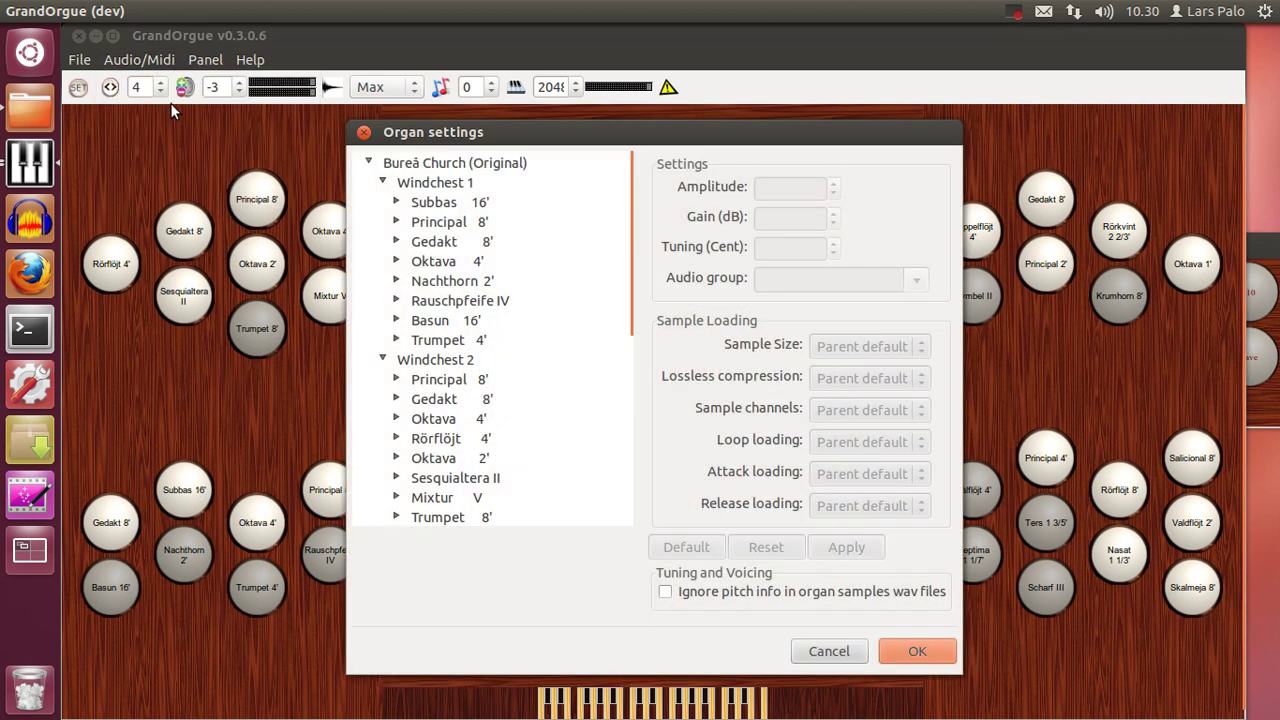
pyautogui.click(665, 593)
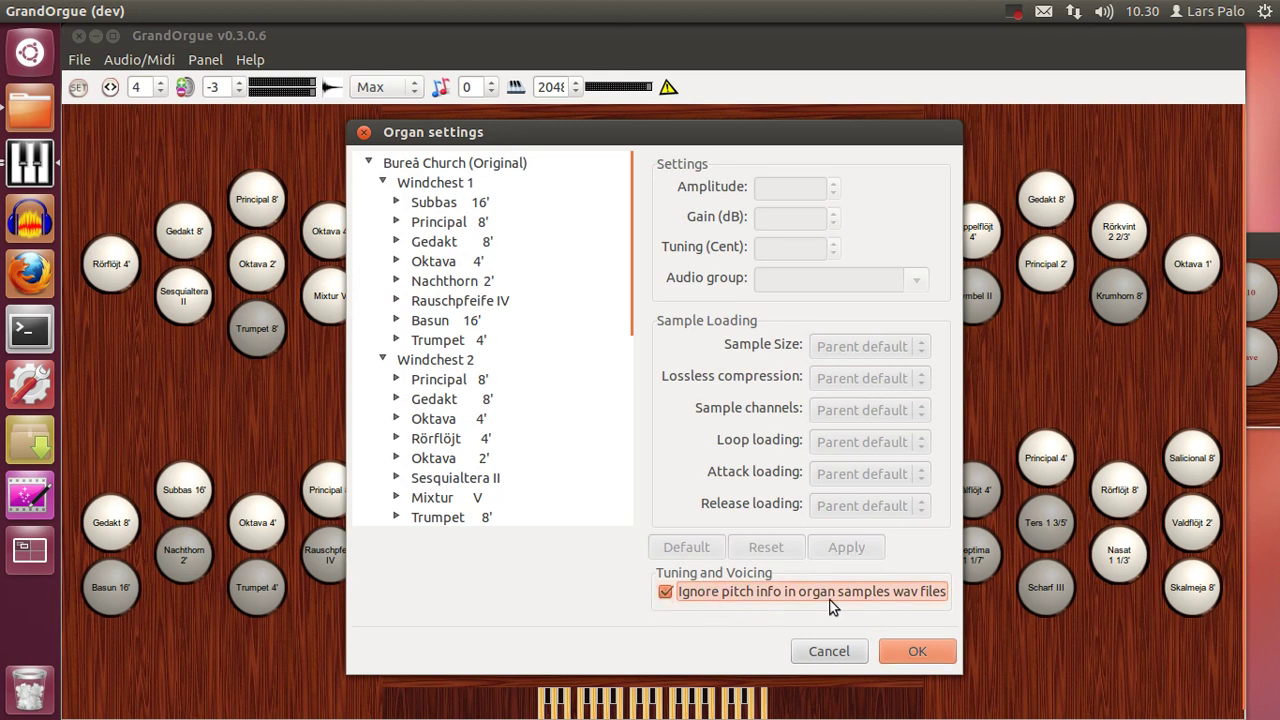
pyautogui.click(911, 651)
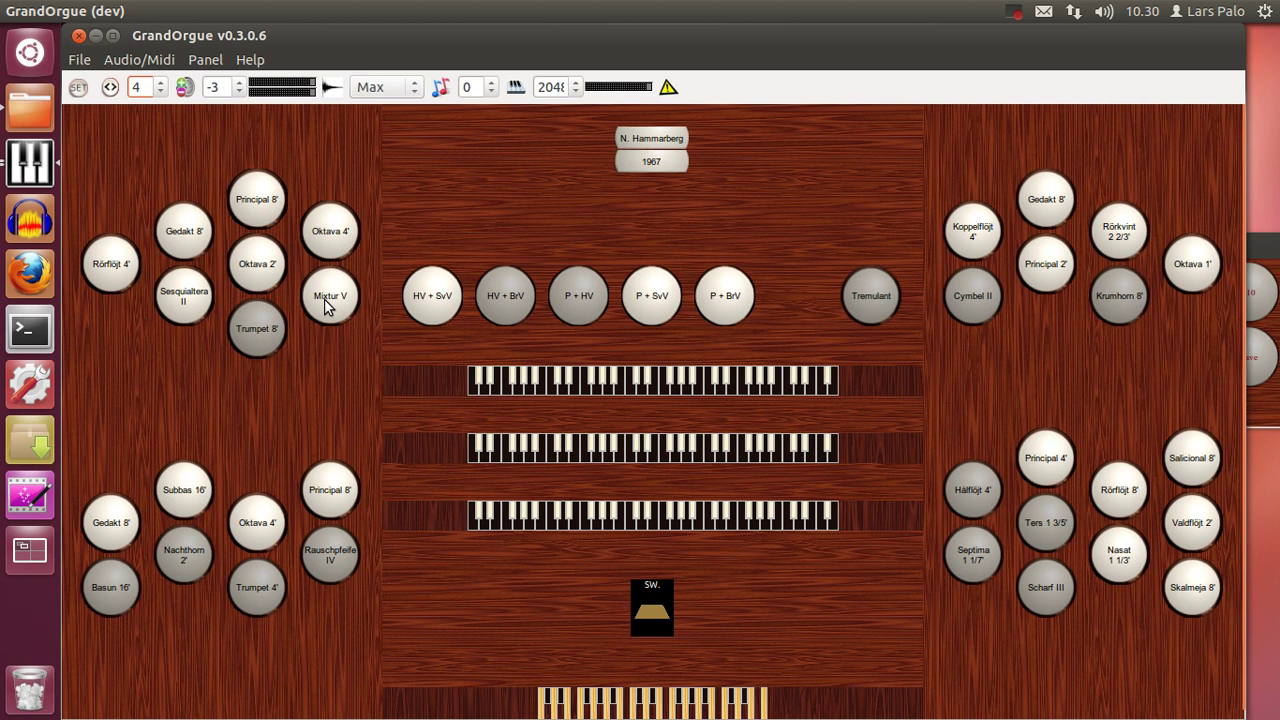
# Turn off Sesquialtera II, HV + SvV and Mixtur V, and set the temperament to 1/4 comma meantone (Aaron 1523)
pyautogui.click(184, 312)
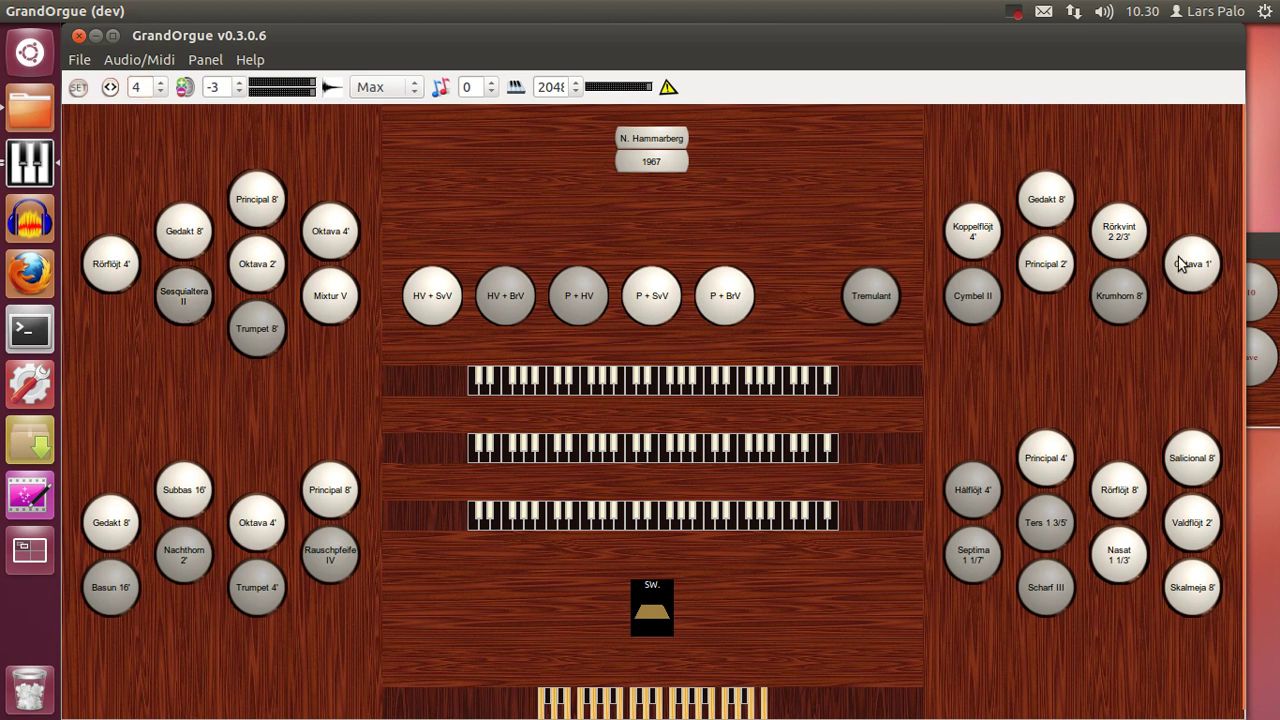
pyautogui.click(1262, 249)
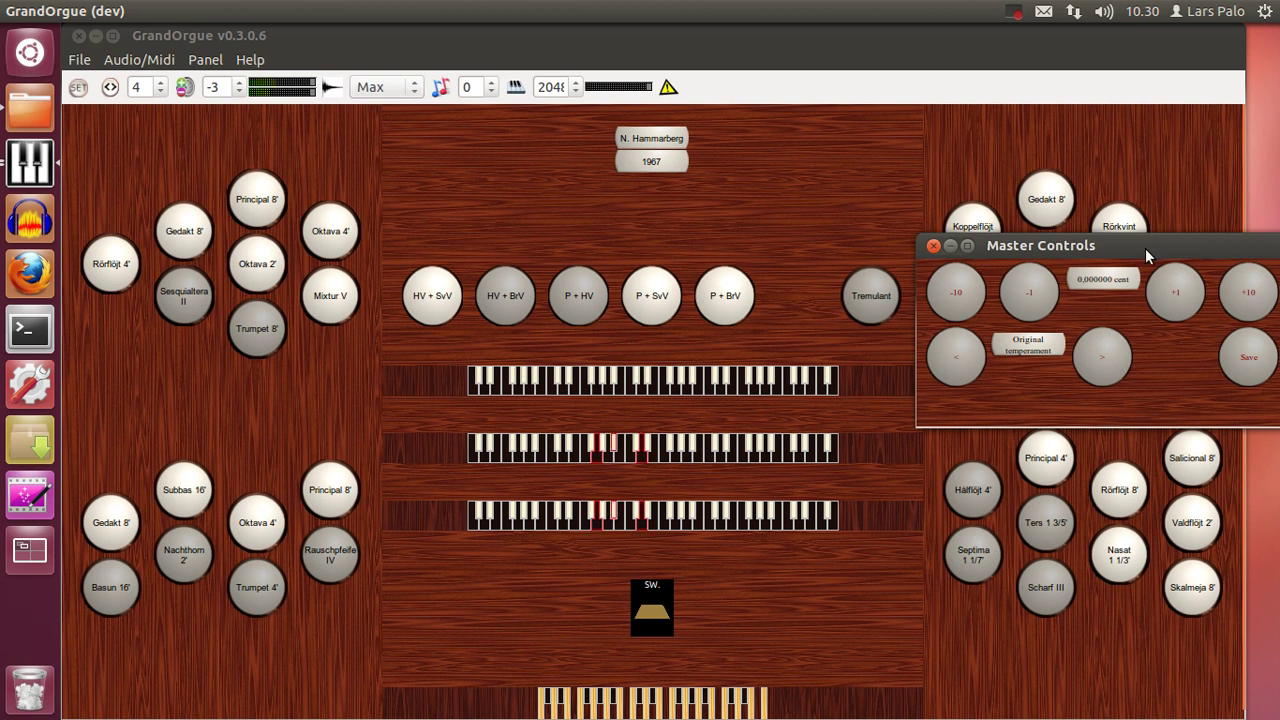
pyautogui.click(1104, 366)
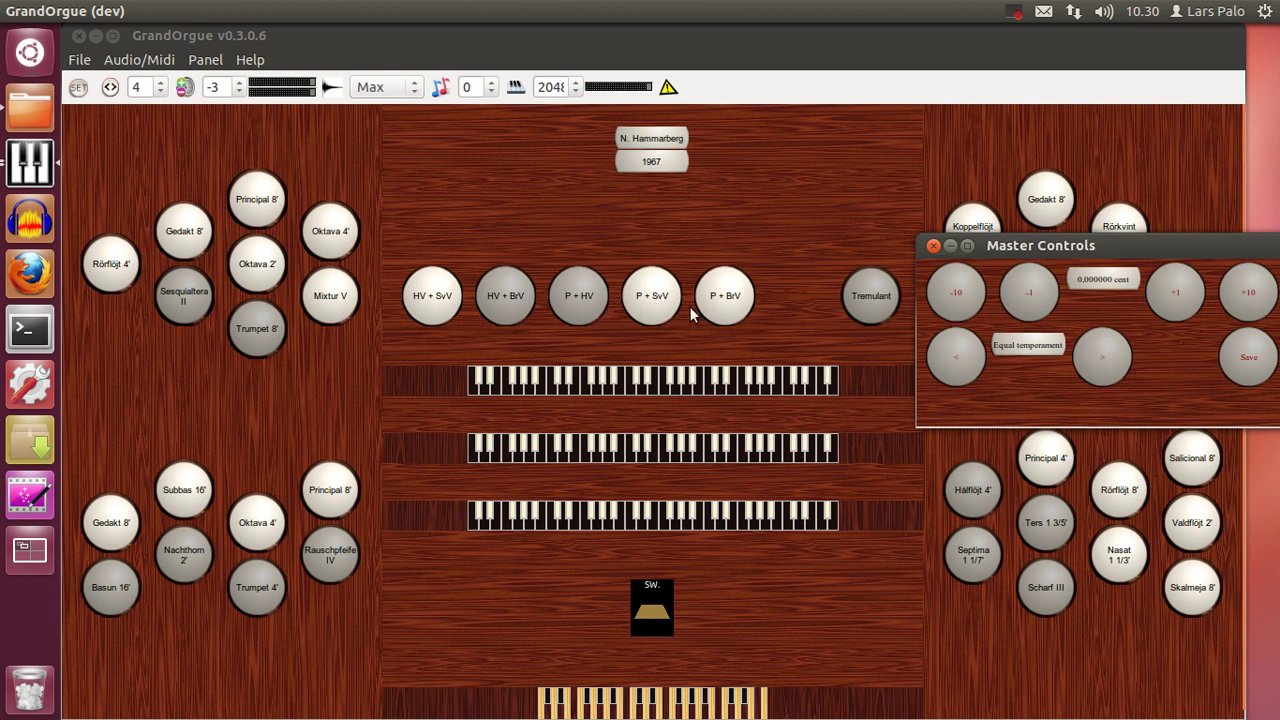
pyautogui.click(416, 306)
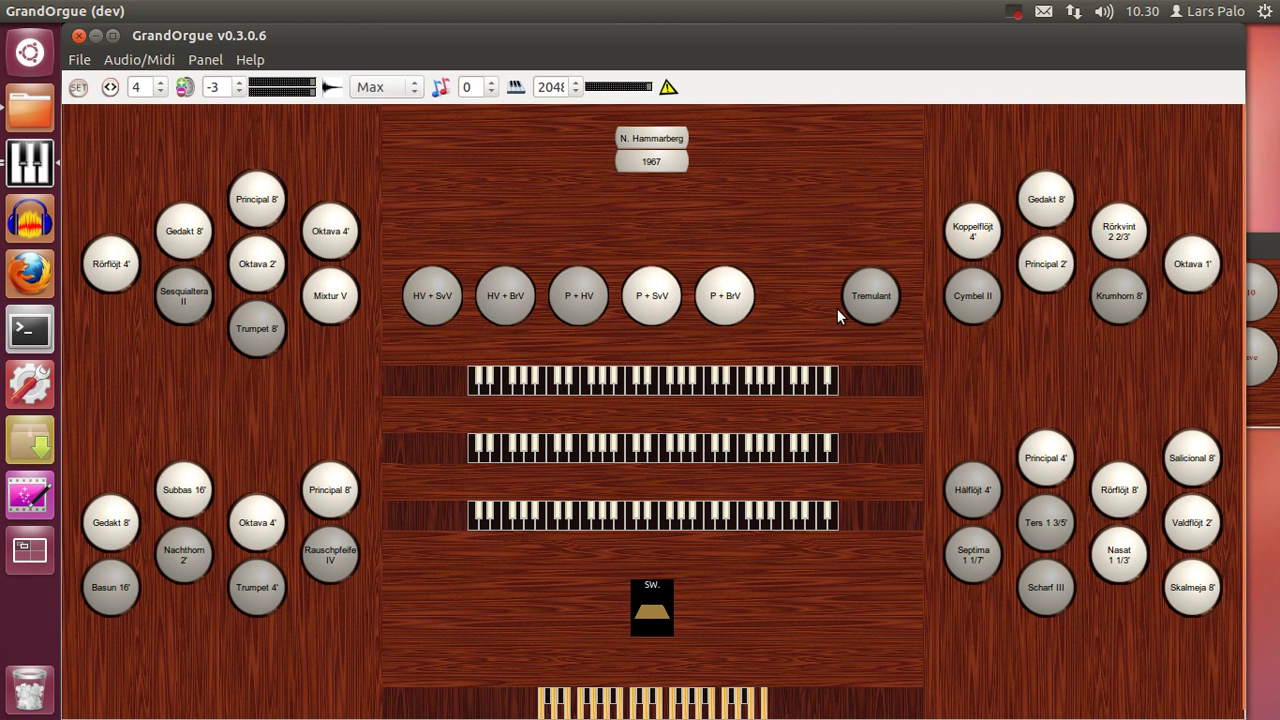
pyautogui.click(340, 304)
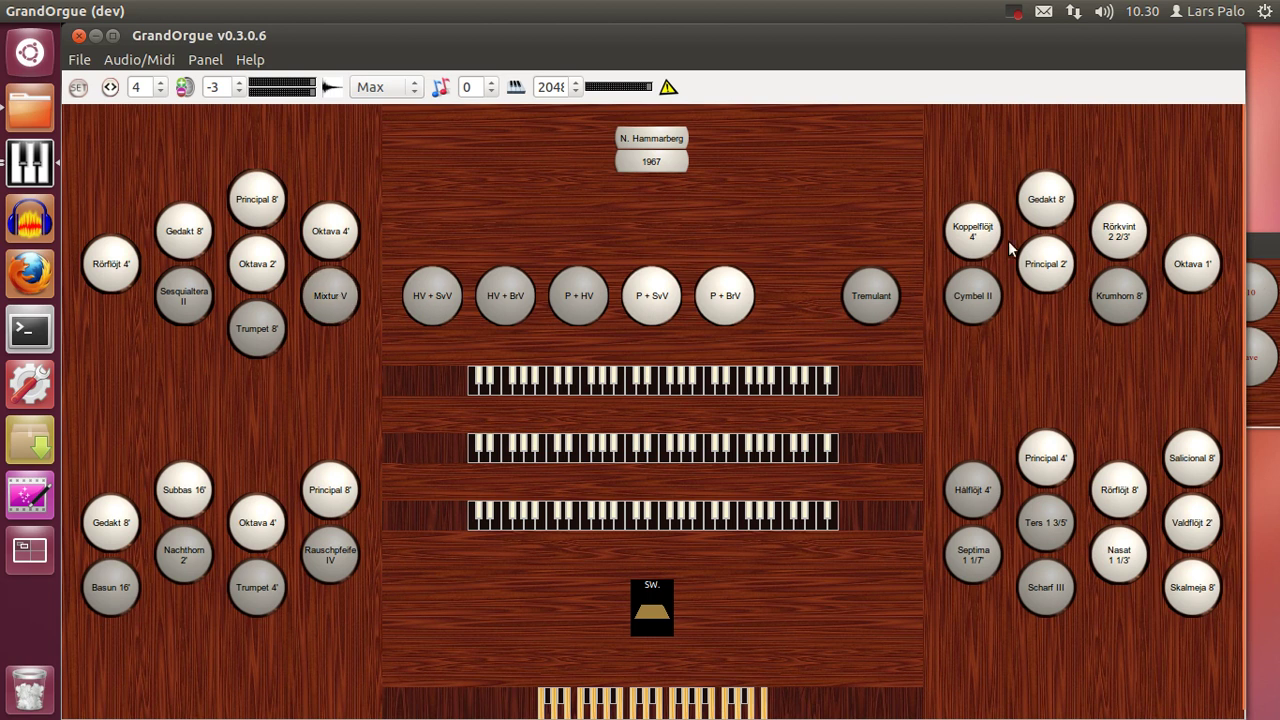
pyautogui.click(1268, 255)
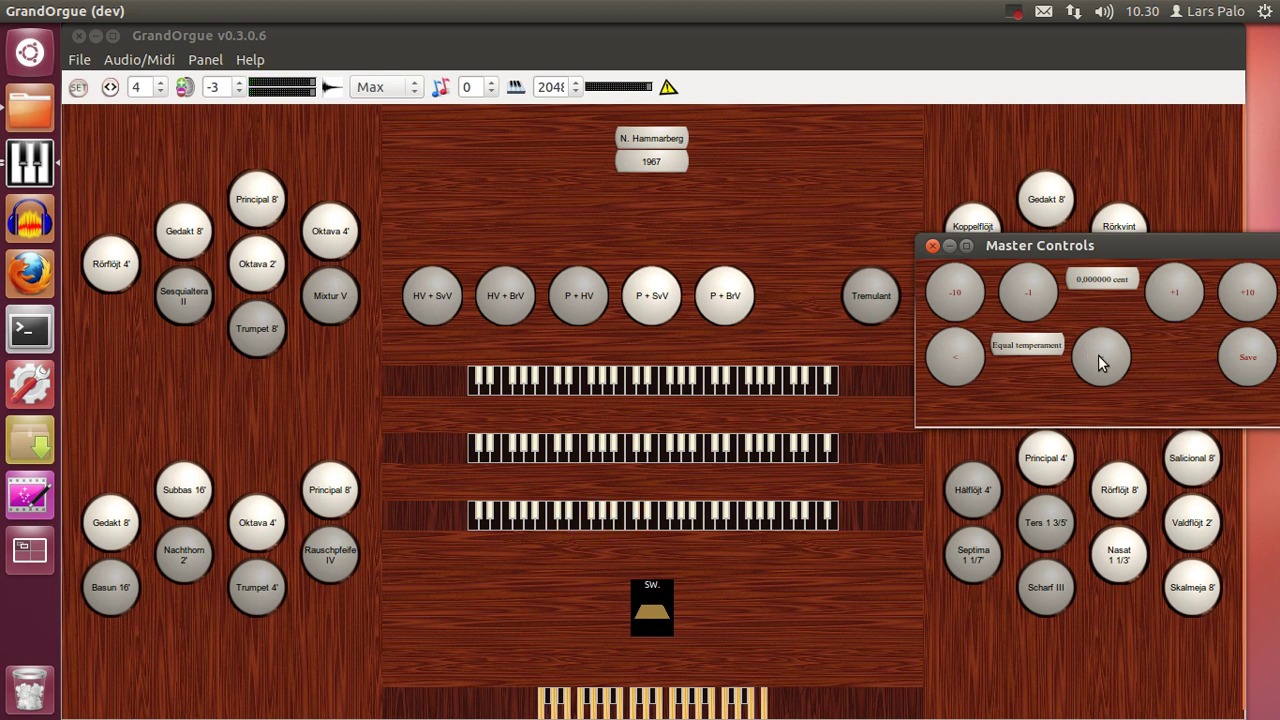
pyautogui.click(1100, 360)
pyautogui.click(931, 247)
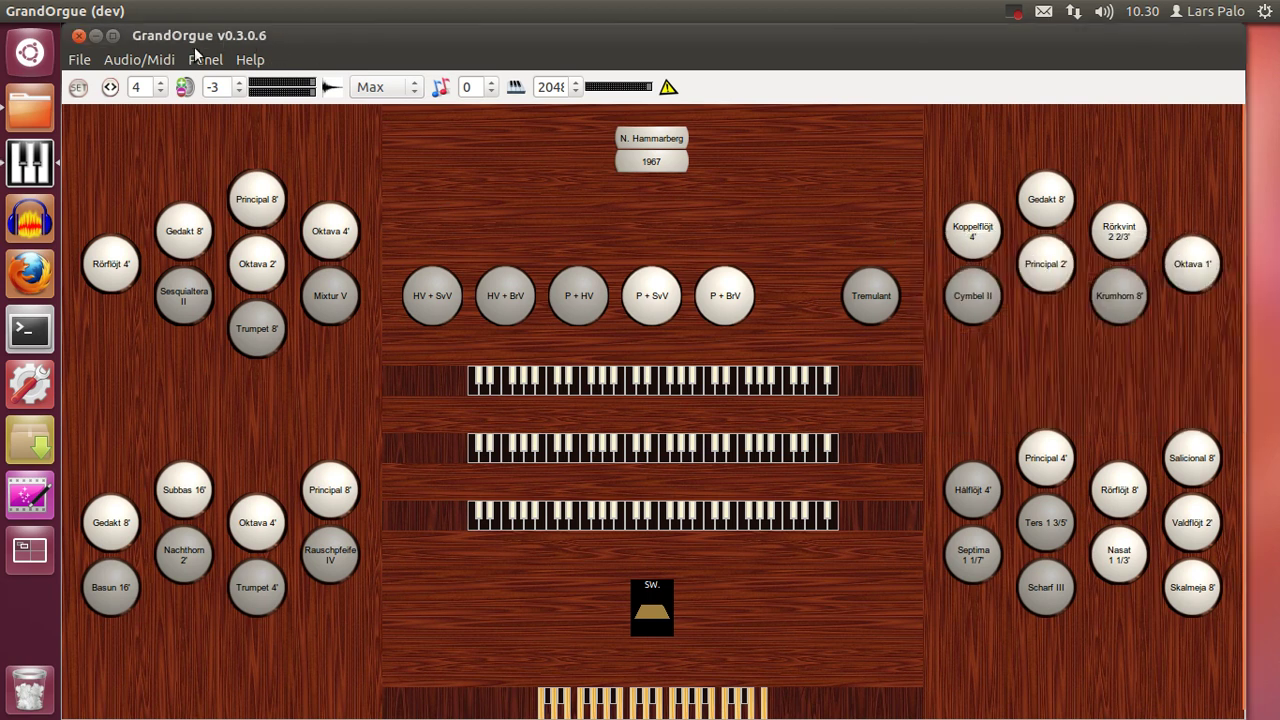
# Switch the organ's temperament to Bach (Bradley Lehman) from the Well tempered list
pyautogui.click(140, 60)
pyautogui.moveTo(183, 90)
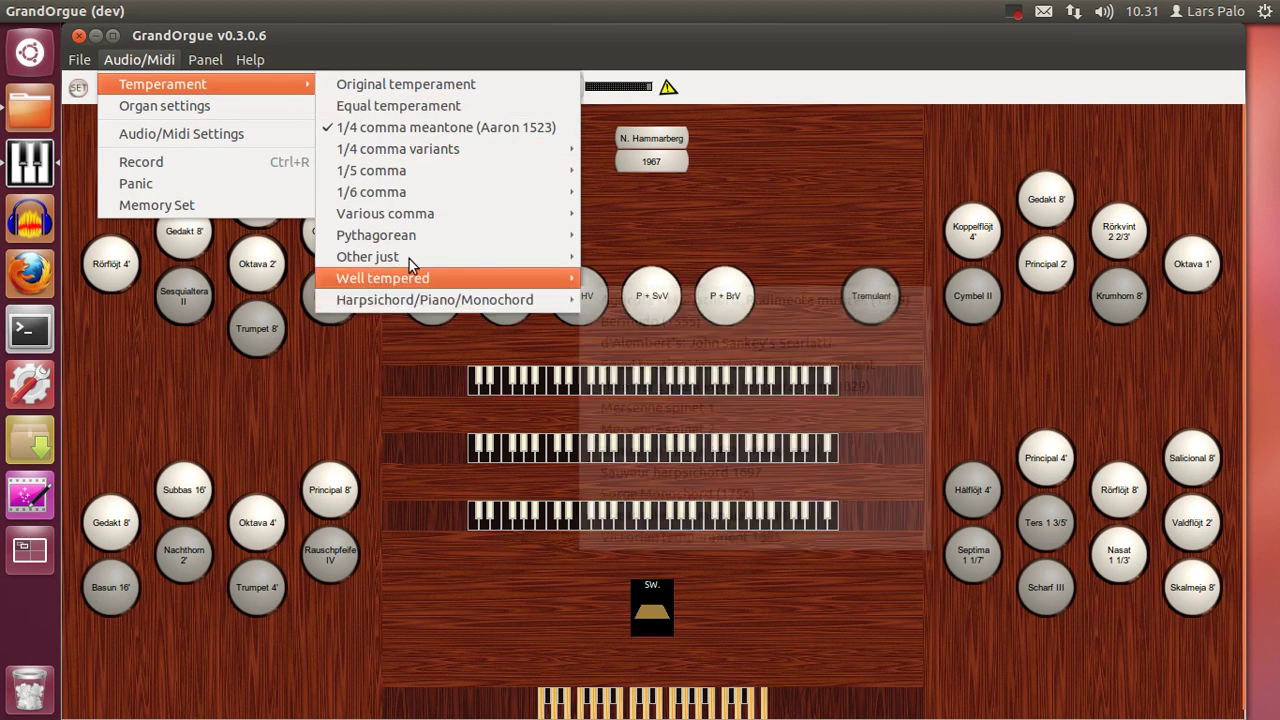
pyautogui.moveTo(406, 277)
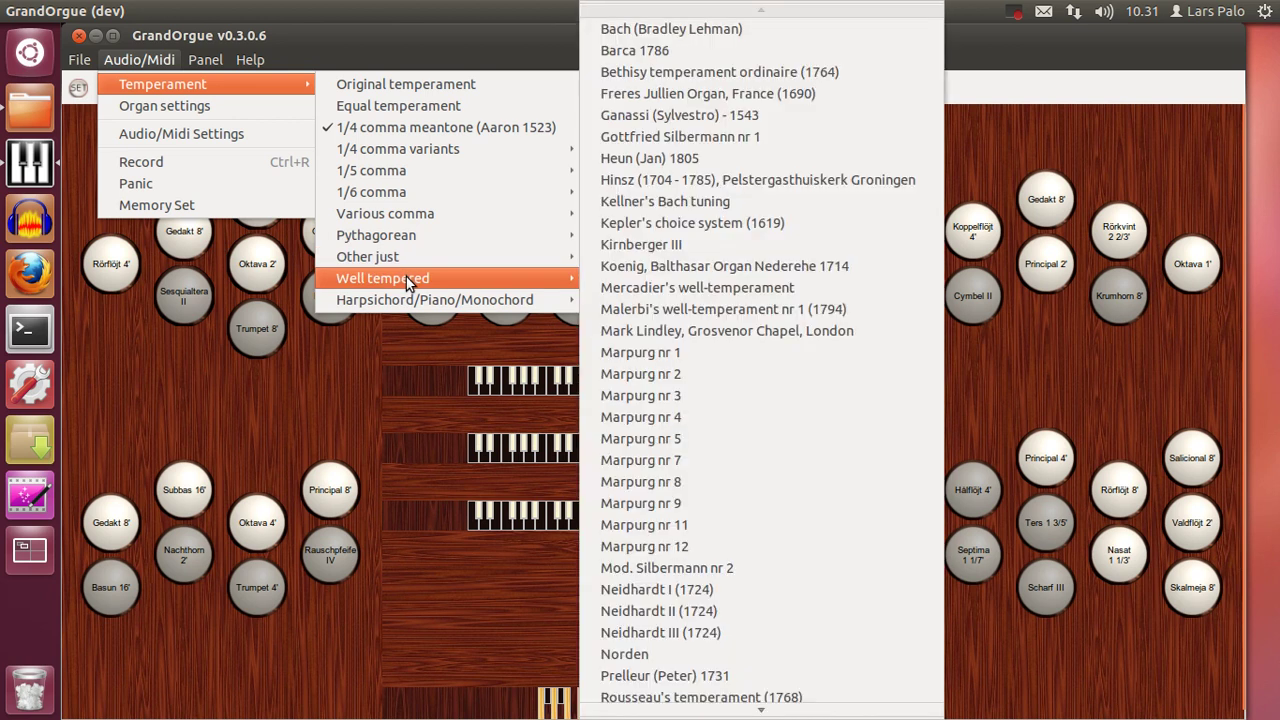
pyautogui.click(643, 34)
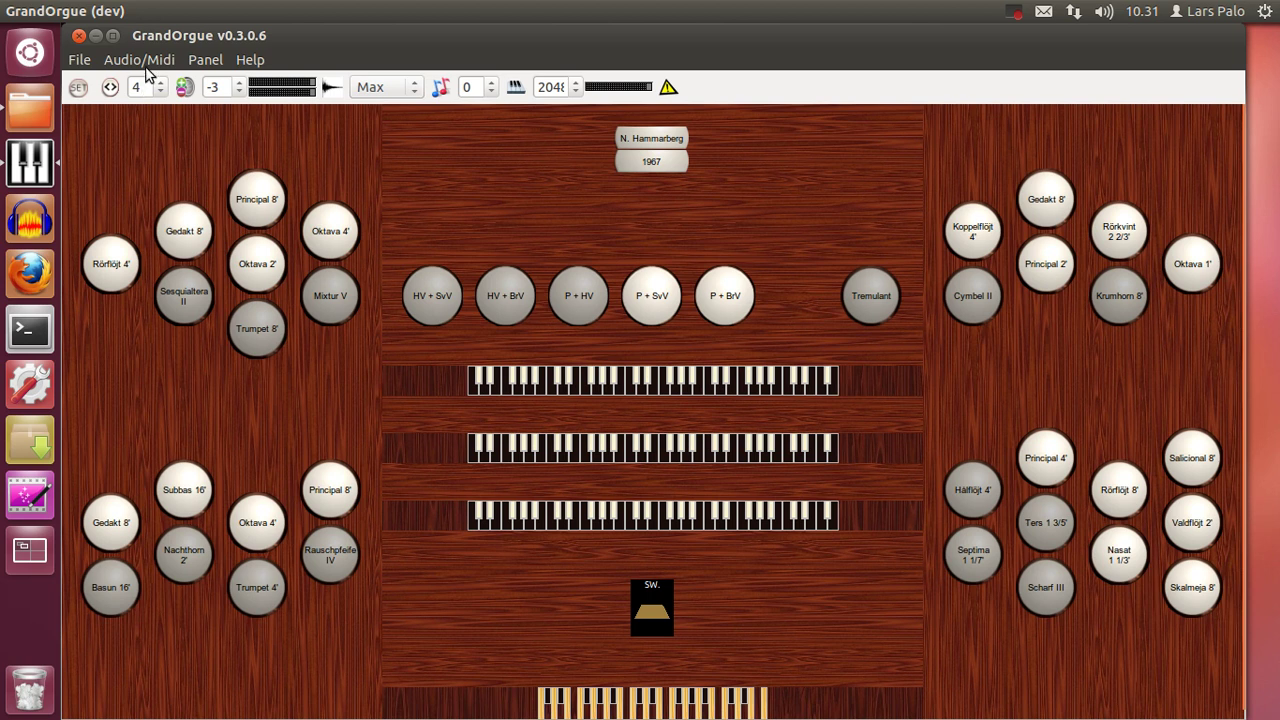
# Open the recent piteaMHS.organ without saving Bureå Church, then list the Stopjambs panels
pyautogui.click(82, 63)
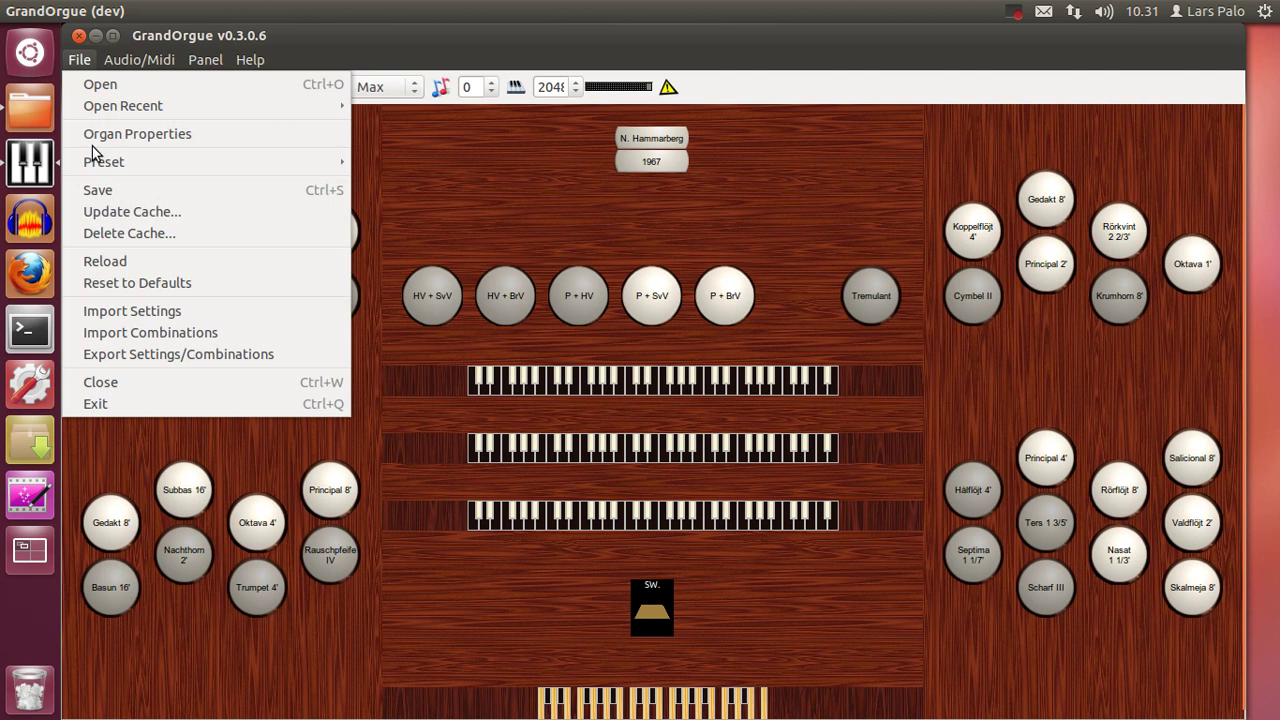
pyautogui.moveTo(123, 113)
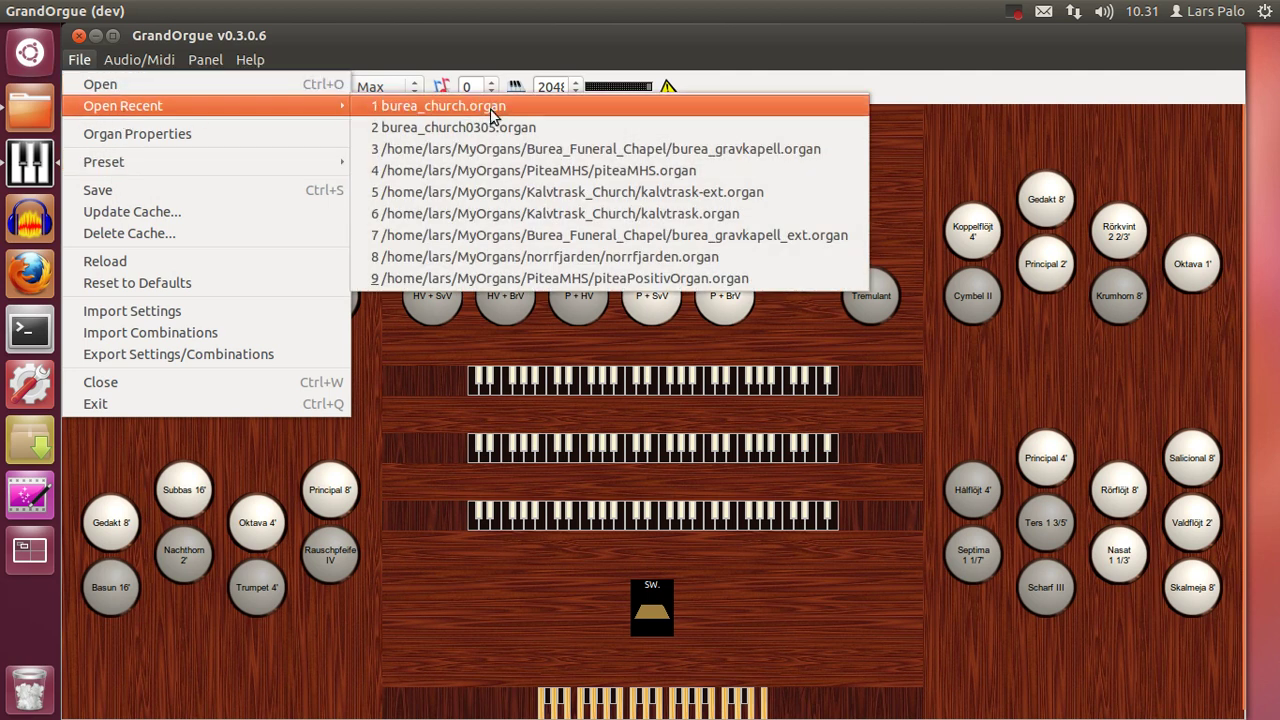
pyautogui.click(496, 171)
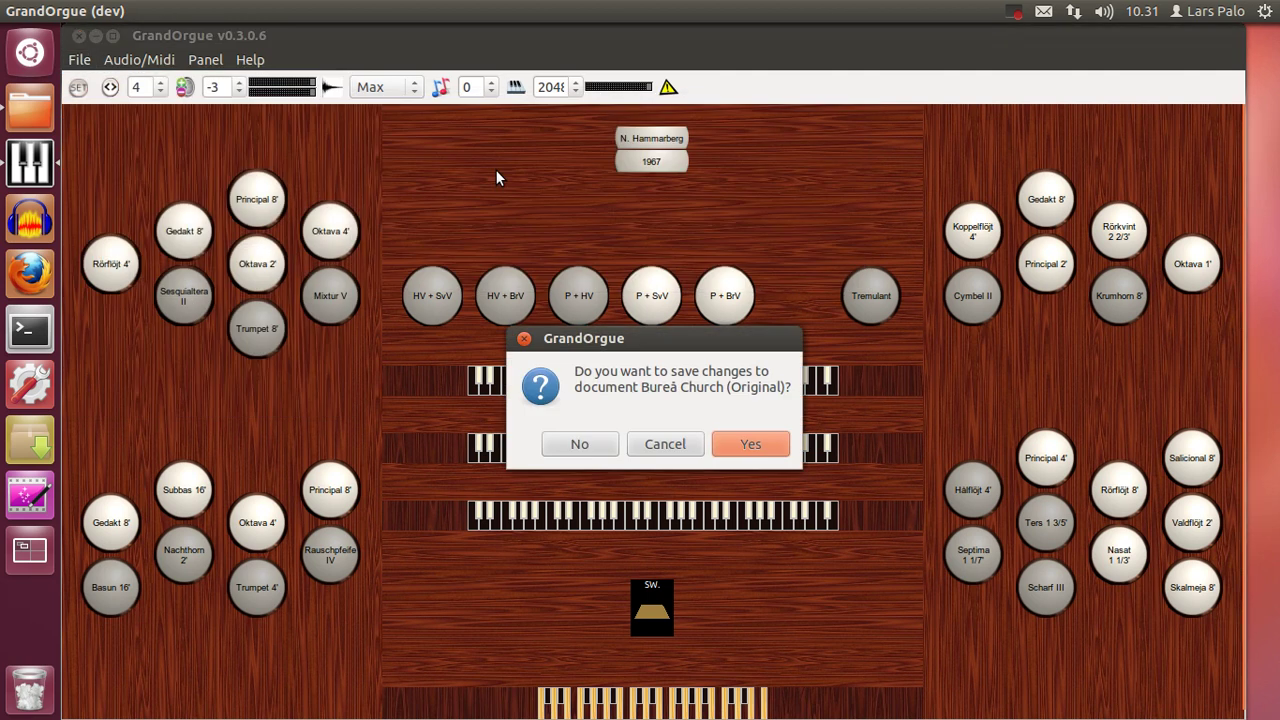
pyautogui.click(580, 445)
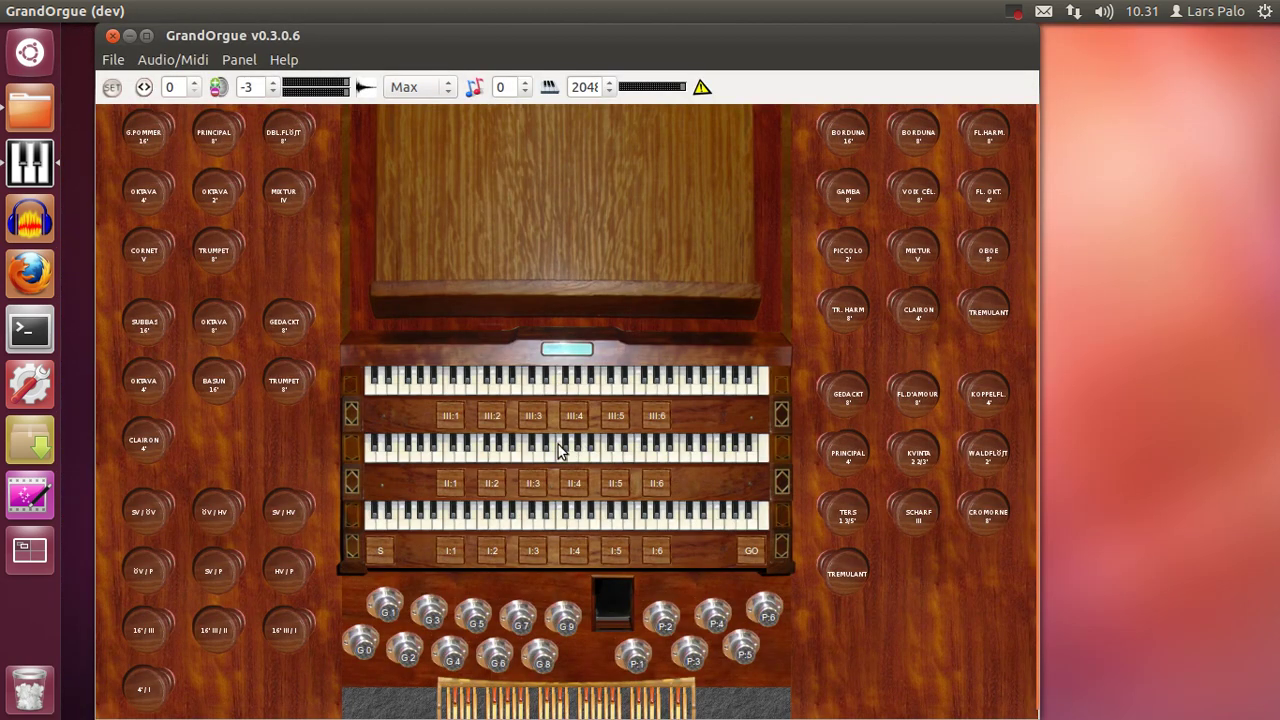
pyautogui.click(238, 62)
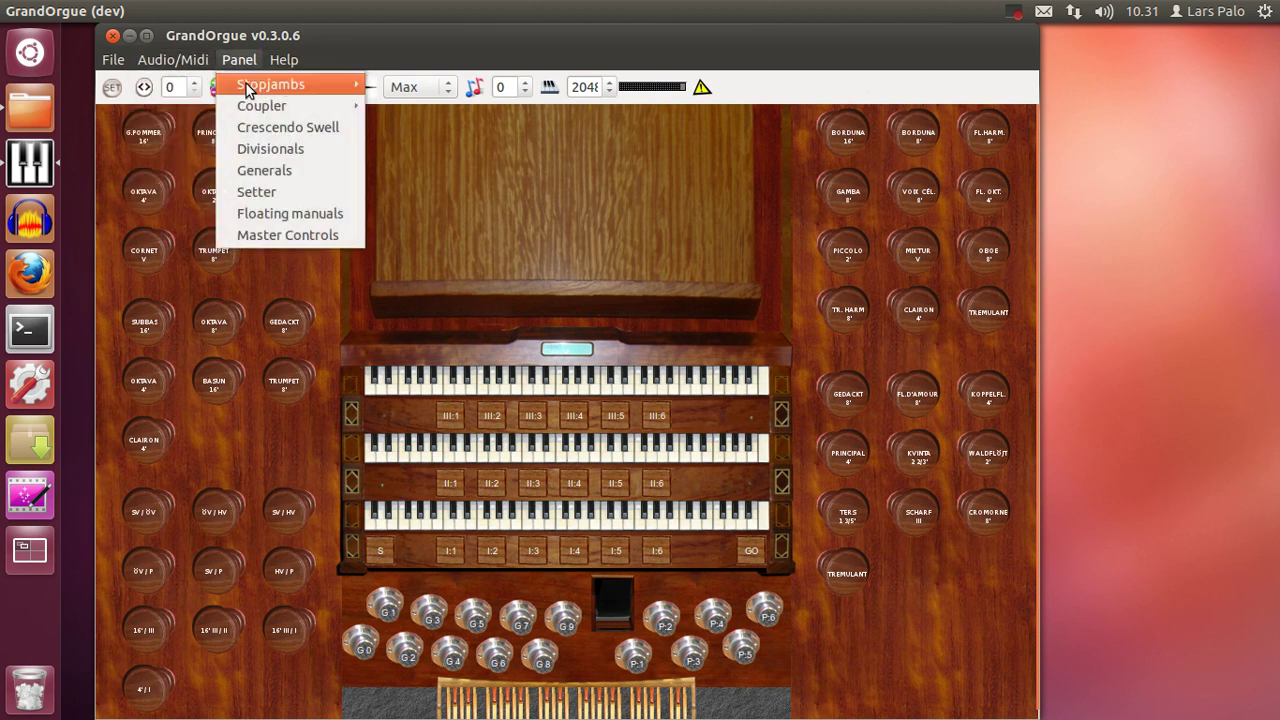
pyautogui.moveTo(250, 90)
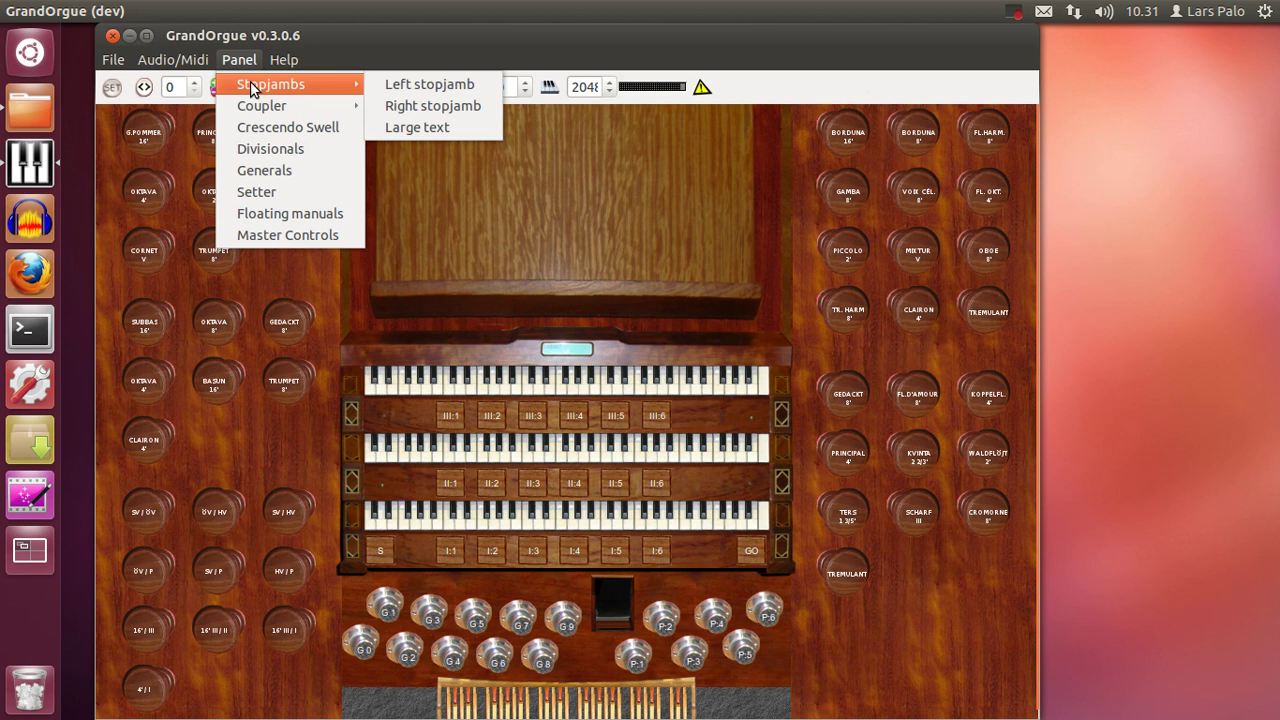
# On the left stopjamb, draw GED.POMMER 16', PRINCIPAL 8', DUBBELFLÖJT 8' and OKTAVA 2', then close it
pyautogui.click(407, 88)
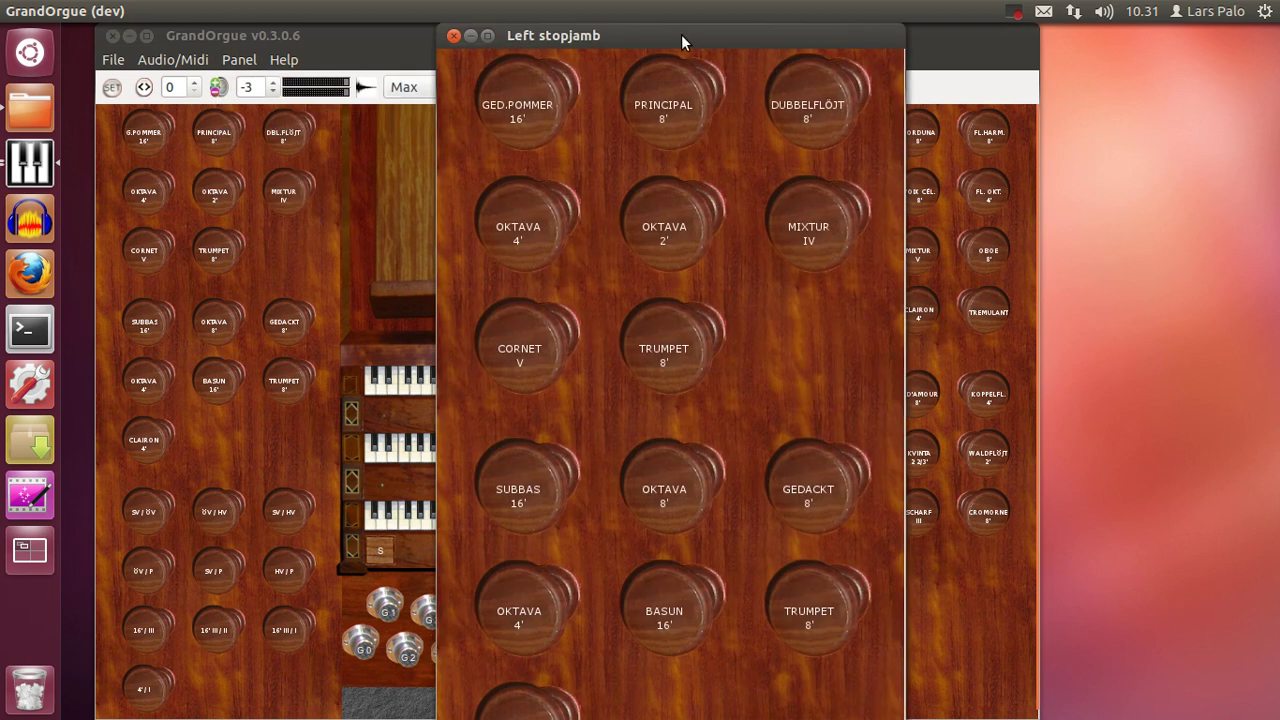
pyautogui.moveTo(681, 40); pyautogui.dragTo(610, 52)
pyautogui.click(423, 133)
pyautogui.click(551, 140)
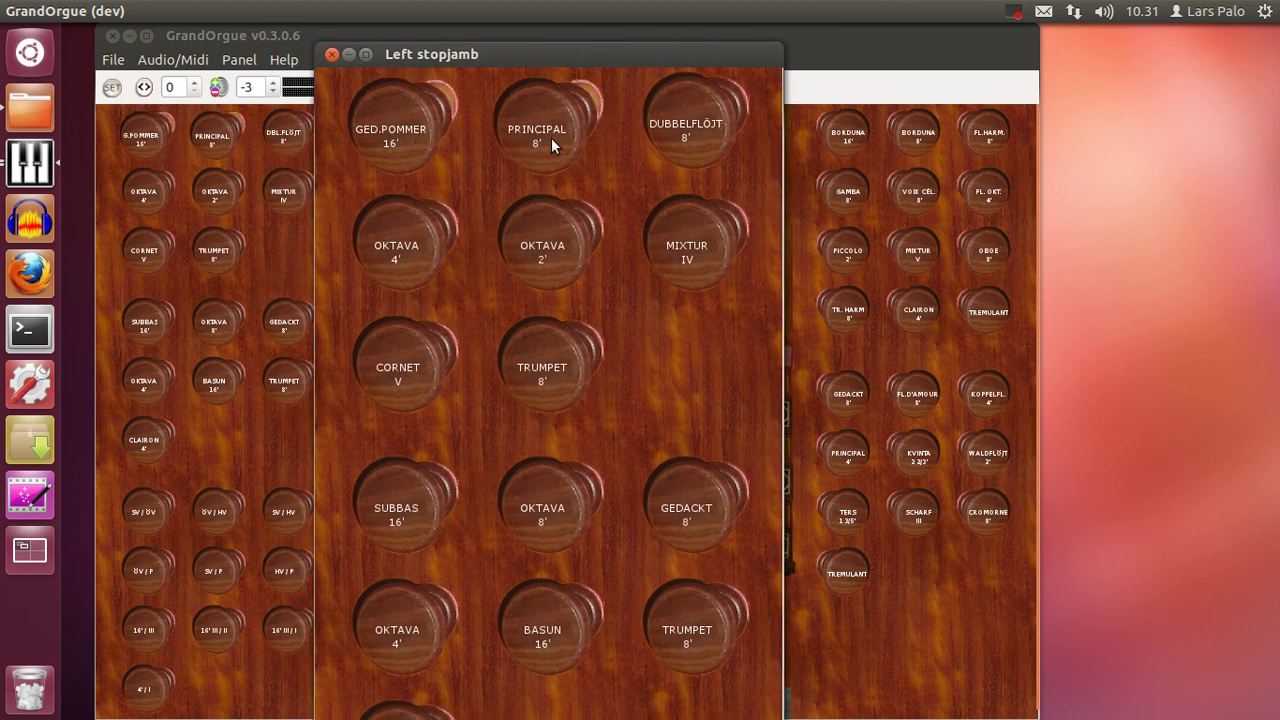
pyautogui.click(667, 127)
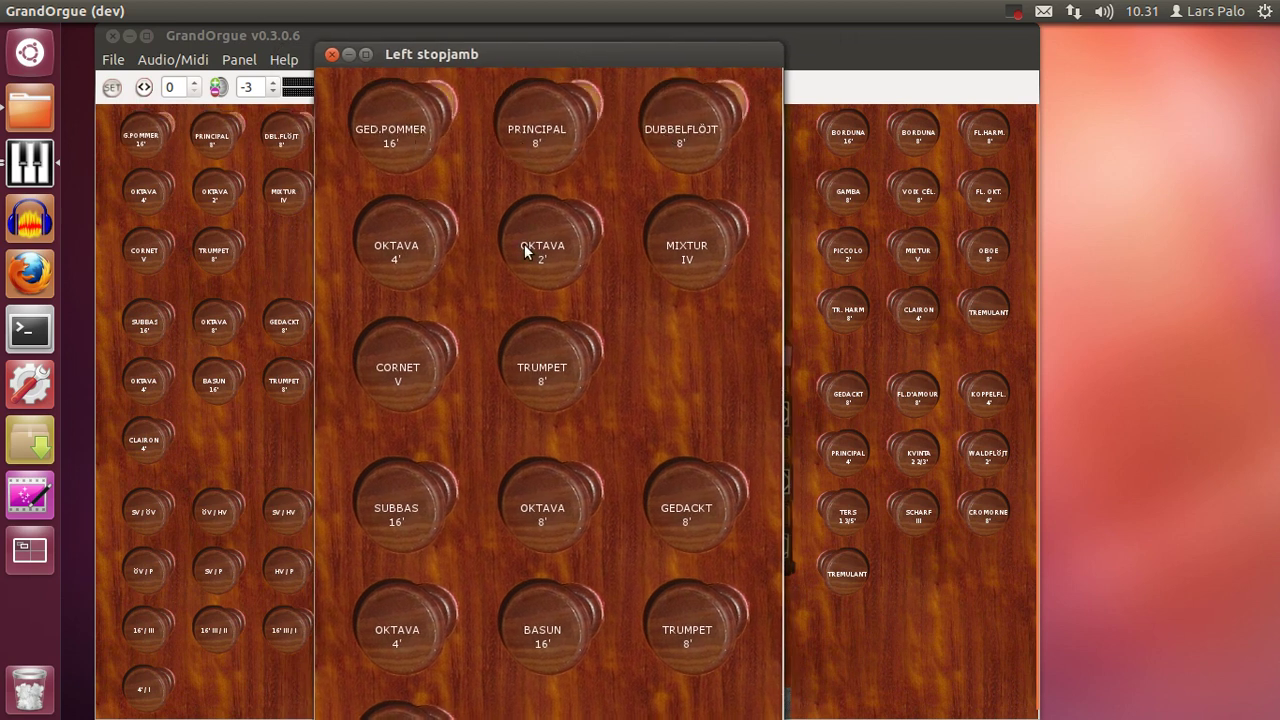
pyautogui.click(525, 244)
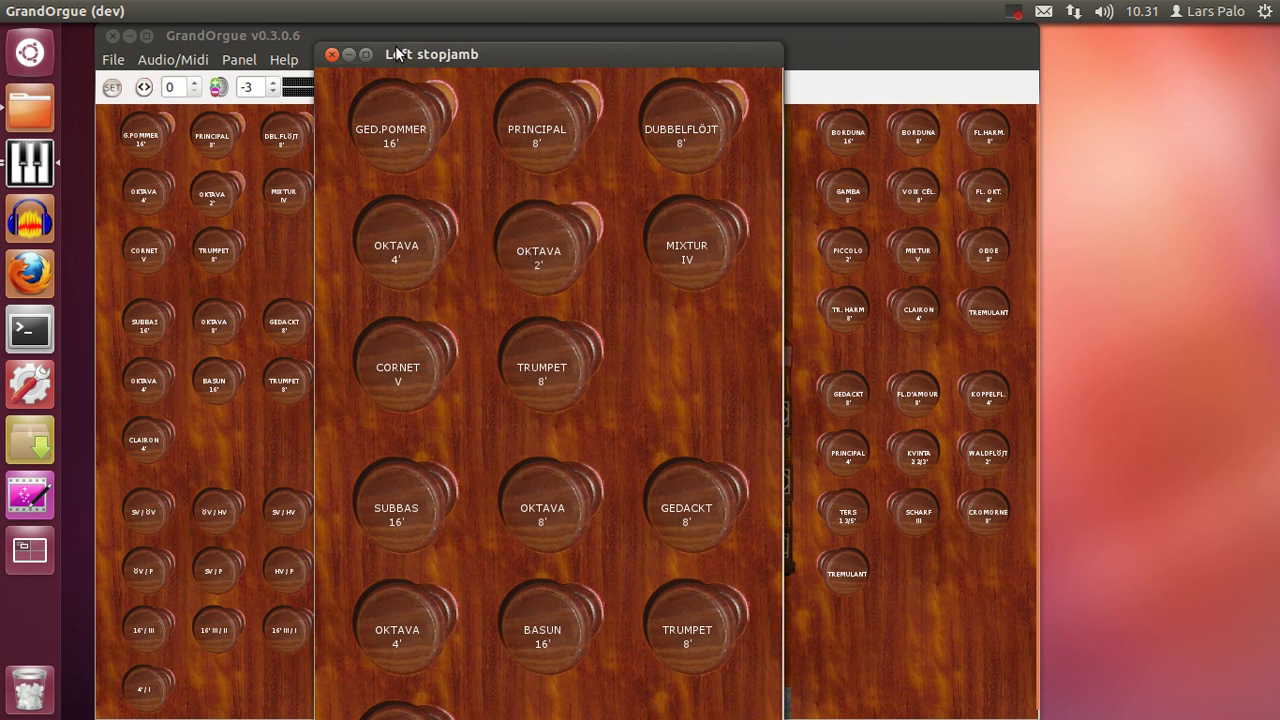
pyautogui.click(332, 55)
pyautogui.click(240, 59)
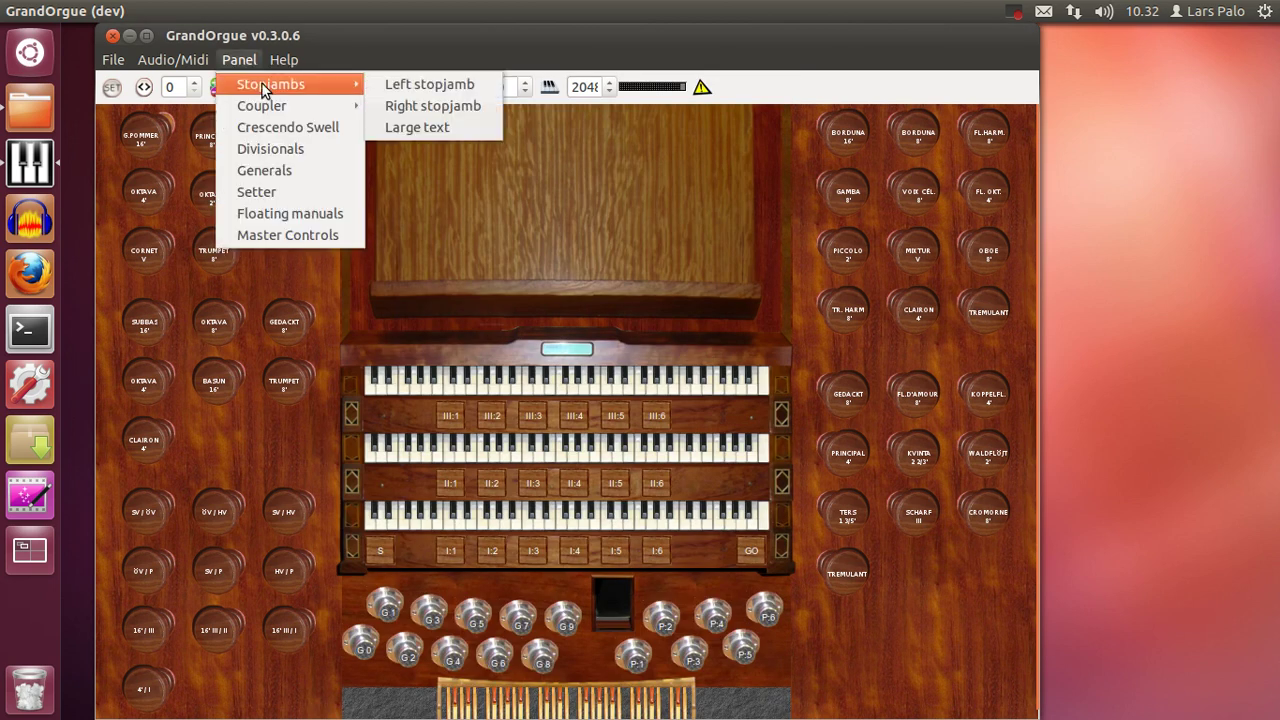
# On the Large text panel, engage FLUTE D'AMOUR 8', KOPPELFLÖJT 4', PRINCIPAL 4' and KVINTA 2 2/3', then close it
pyautogui.click(445, 128)
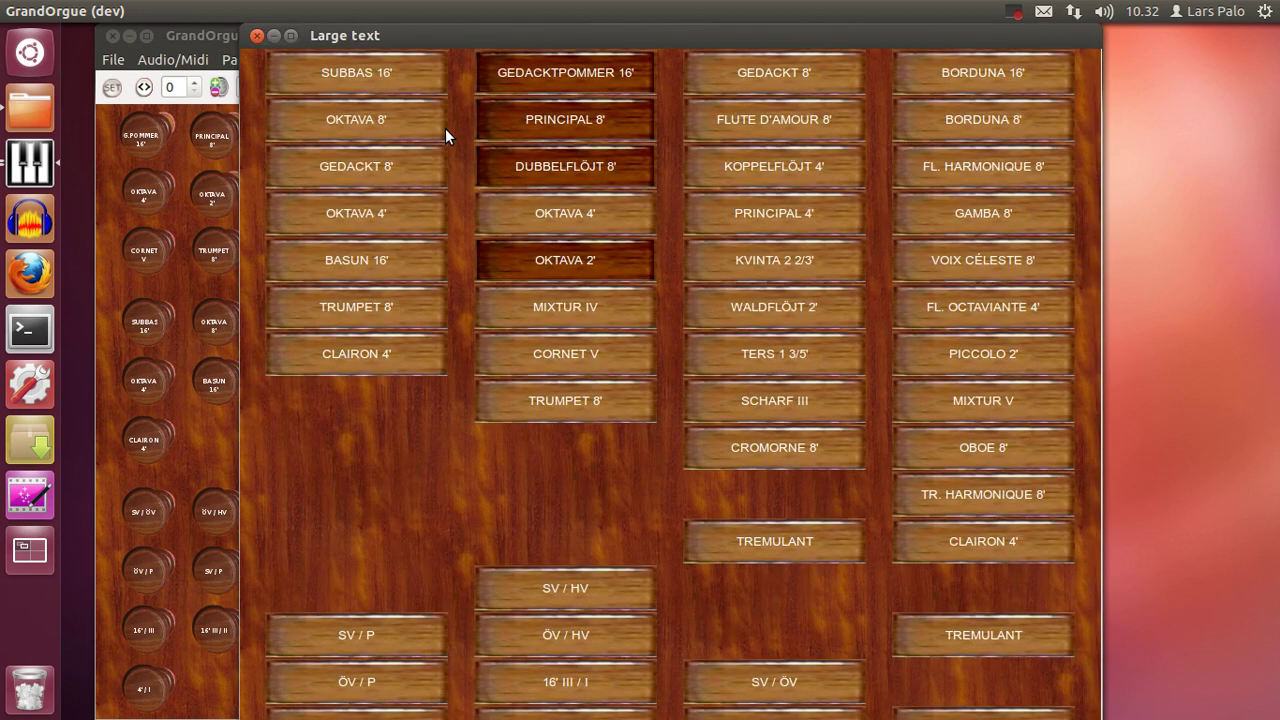
pyautogui.click(809, 119)
pyautogui.click(795, 168)
pyautogui.click(793, 260)
pyautogui.click(788, 222)
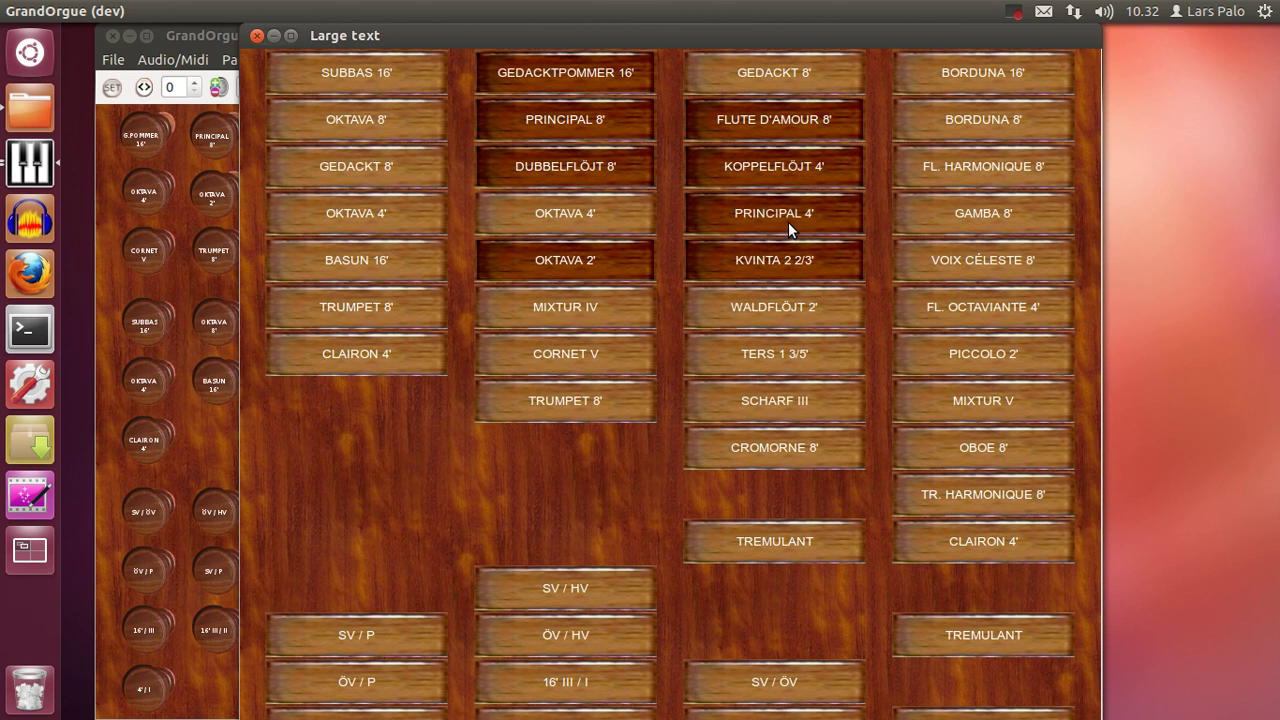
pyautogui.click(256, 36)
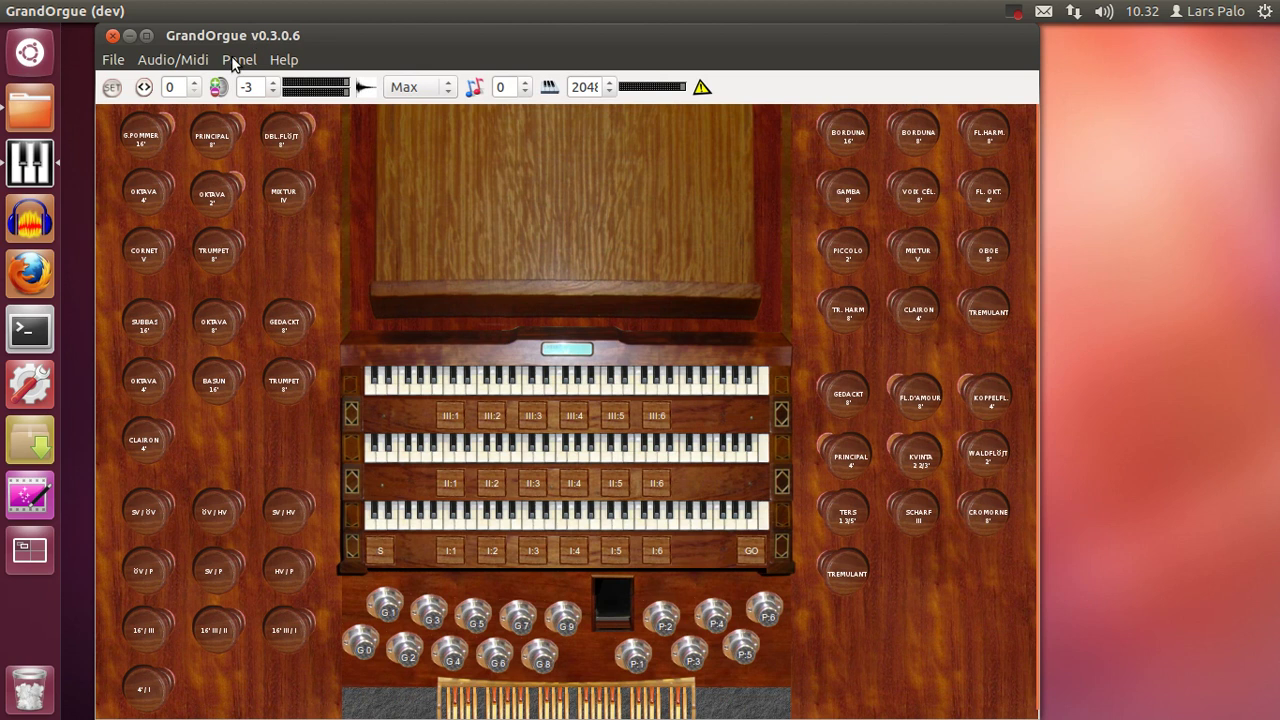
pyautogui.click(238, 62)
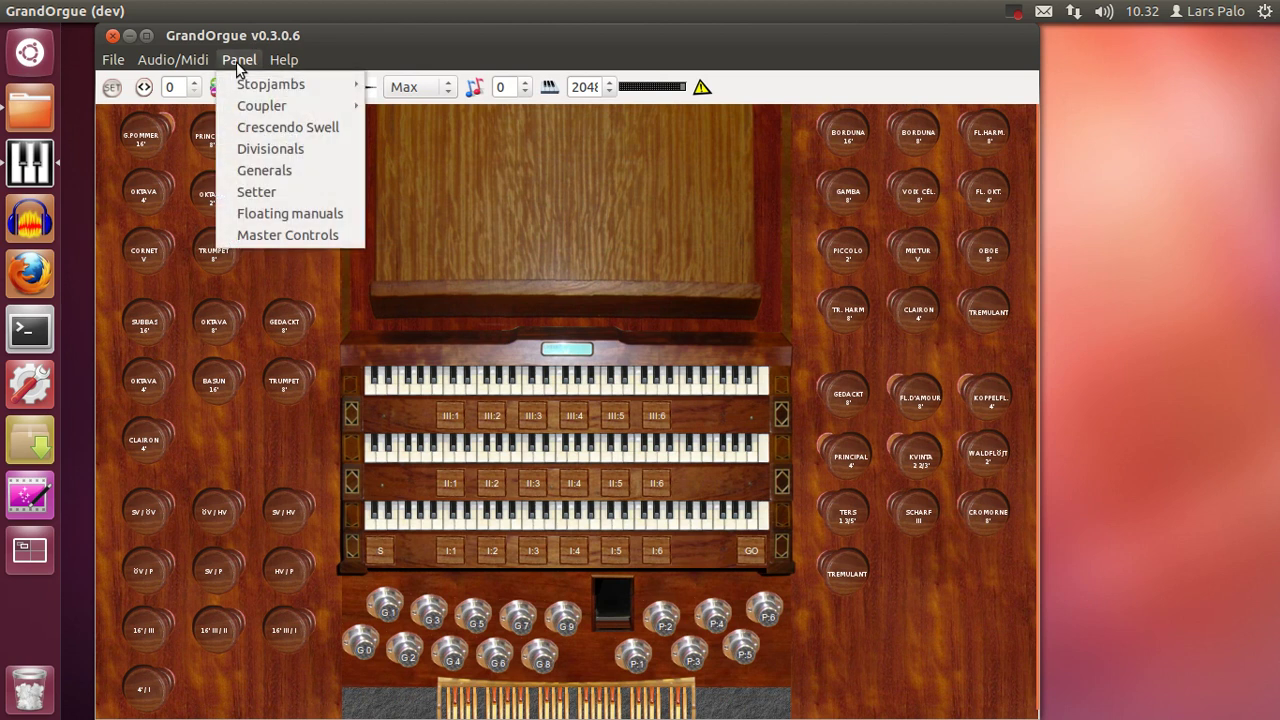
pyautogui.click(238, 62)
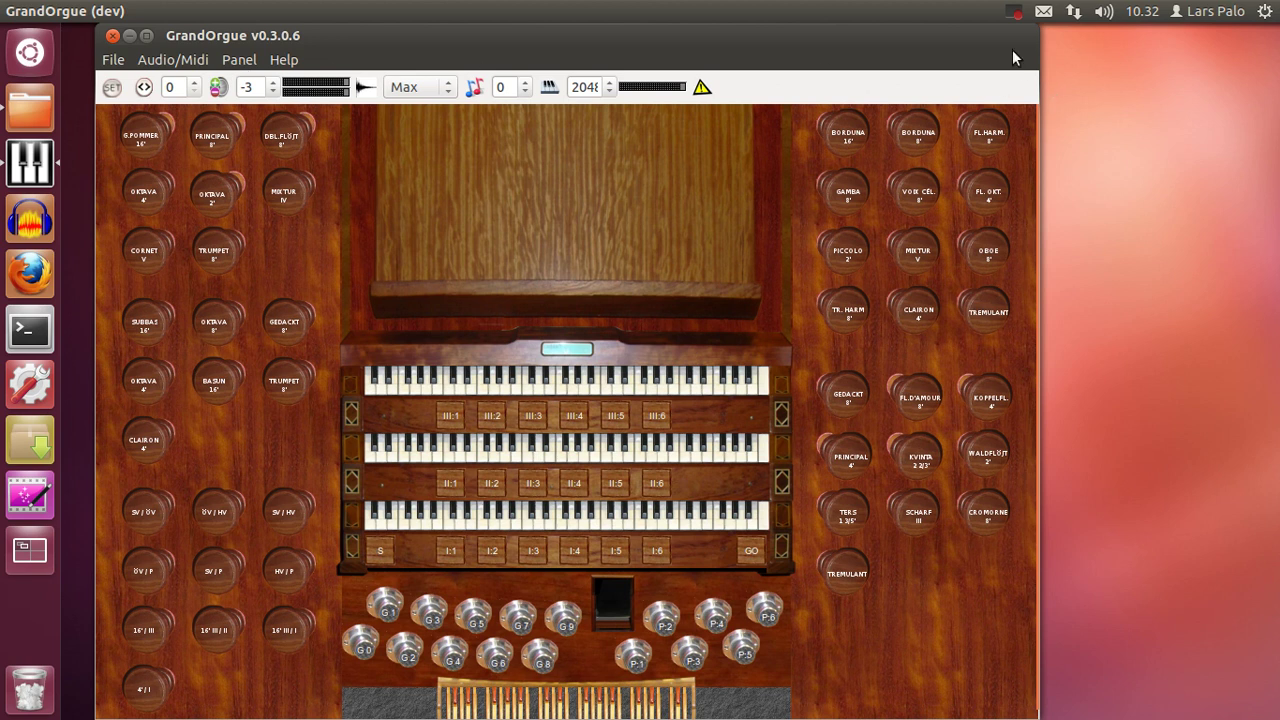
pyautogui.click(1014, 13)
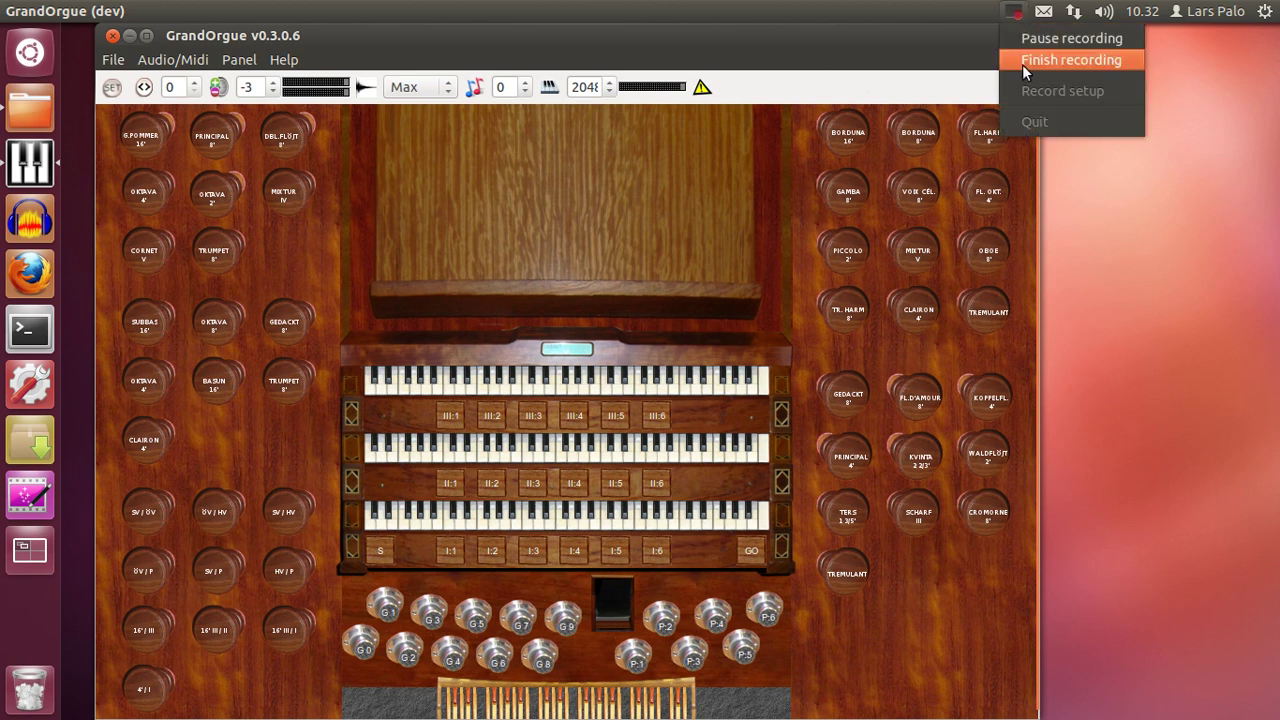